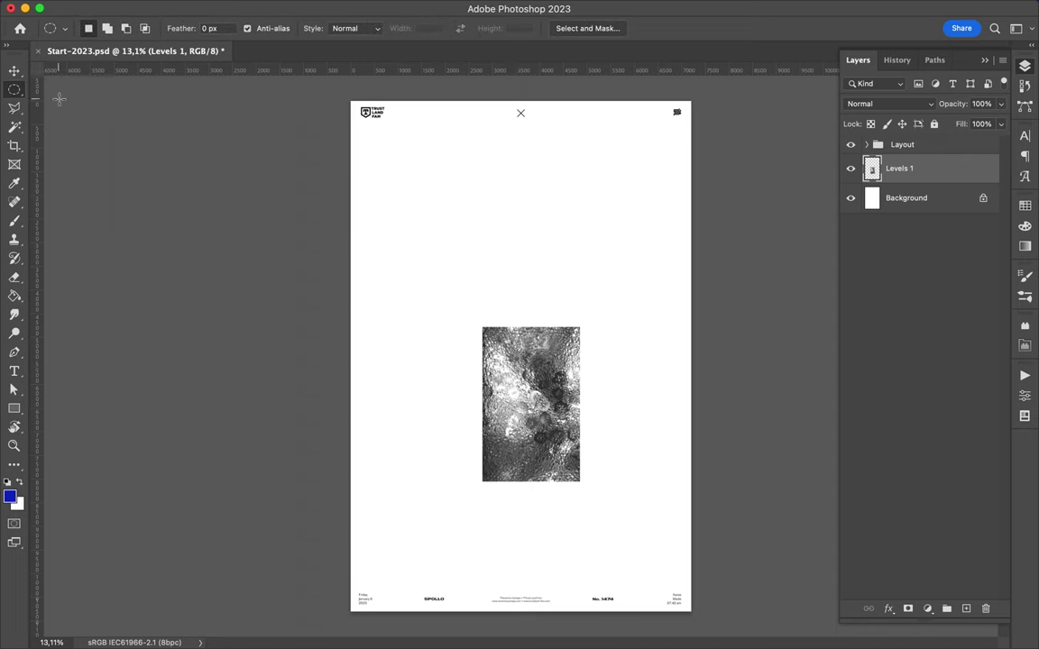
Step: Liquify the bubble texture with Forward Warp into a looping chrome swirl with an upper-right tail
{"action": "left_click", "coordinate": [337, 7]}
{"action": "left_click", "coordinate": [361, 155]}
{"action": "mouse_move", "coordinate": [519, 355]}
{"action": "left_mouse_down"}
{"action": "mouse_move", "coordinate": [454, 269]}
{"action": "mouse_move", "coordinate": [306, 435]}
{"action": "mouse_move", "coordinate": [246, 181]}
{"action": "mouse_move", "coordinate": [446, 132]}
{"action": "left_mouse_up"}
{"action": "mouse_move", "coordinate": [321, 198]}
{"action": "left_mouse_down"}
{"action": "mouse_move", "coordinate": [517, 186]}
{"action": "mouse_move", "coordinate": [588, 242]}
{"action": "left_mouse_up"}
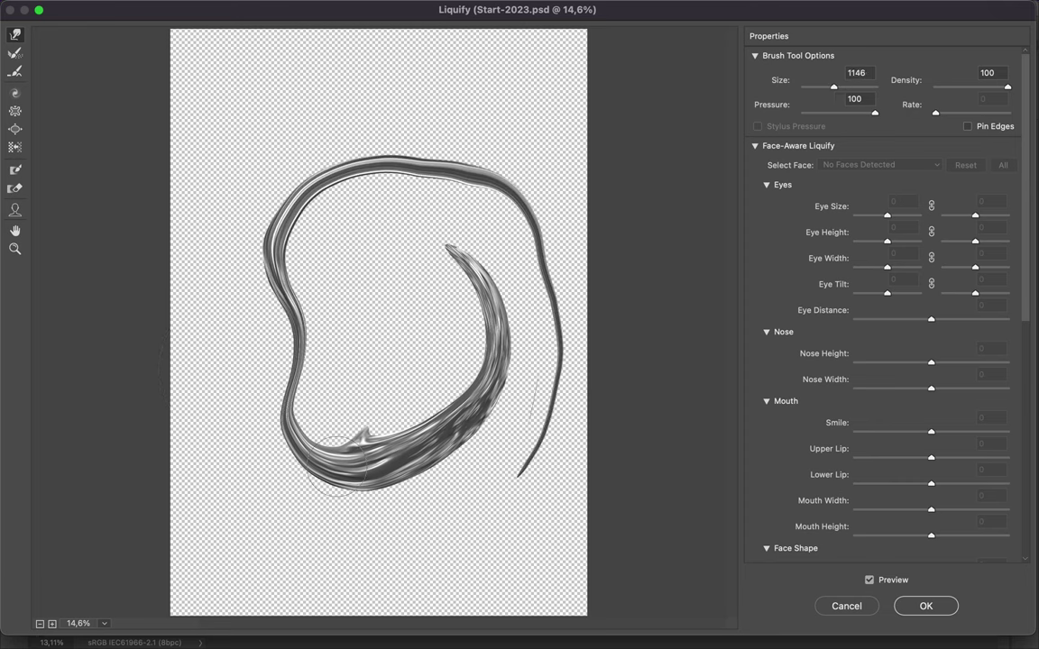
{"action": "left_click_drag", "start_coordinate": [495, 365], "coordinate": [504, 347]}
{"action": "left_click", "coordinate": [929, 607]}
Step: Hide the Levels 1 bubble texture layer
{"action": "right_click", "coordinate": [667, 216]}
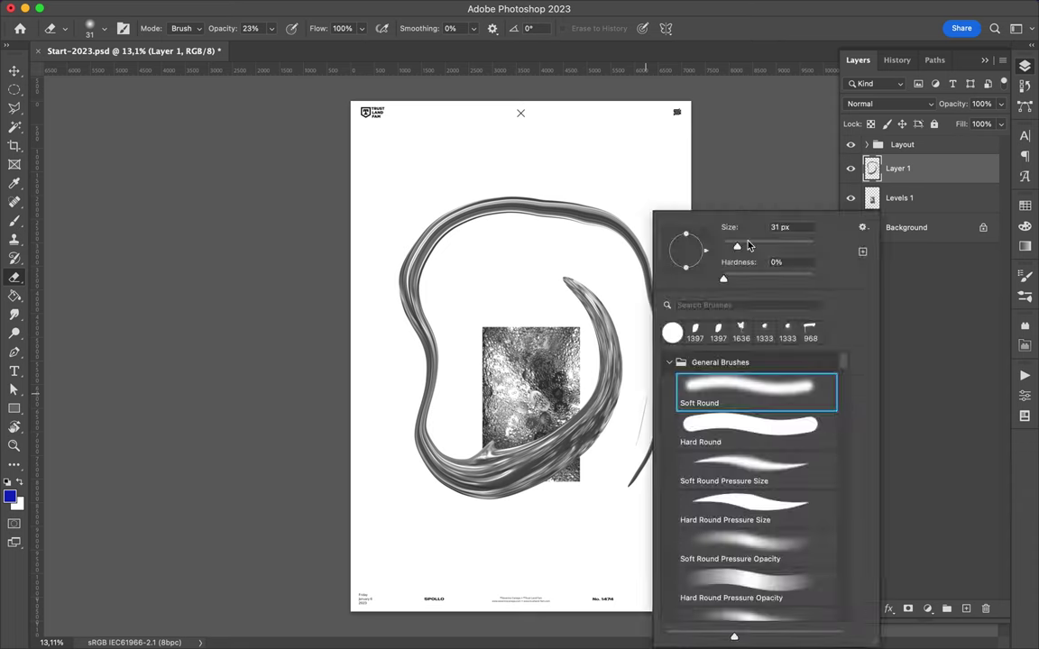
{"action": "left_click", "coordinate": [642, 412]}
{"action": "scroll", "coordinate": [637, 440], "scroll_direction": "up", "scroll_amount": 5}
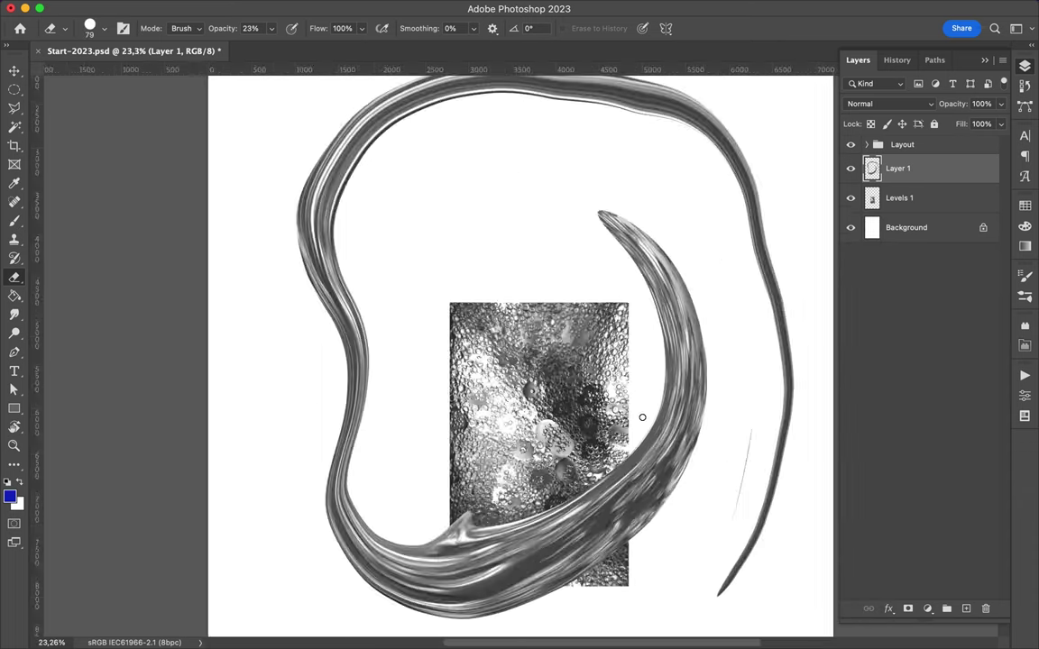
{"action": "left_click", "coordinate": [269, 29]}
{"action": "scroll", "coordinate": [595, 470], "scroll_direction": "down", "scroll_amount": 5}
{"action": "key", "text": "v"}
{"action": "left_click", "coordinate": [850, 198]}
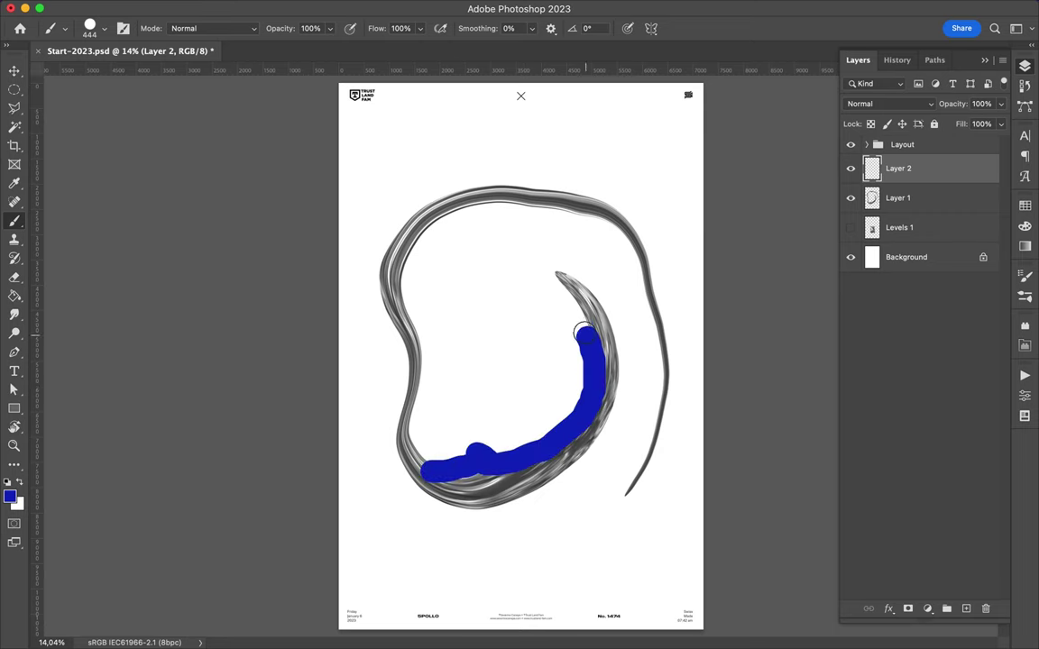
Step: Paint a green brush stroke along the lower swirl on Layer 2
{"action": "left_click", "coordinate": [11, 494]}
{"action": "left_click", "coordinate": [659, 192]}
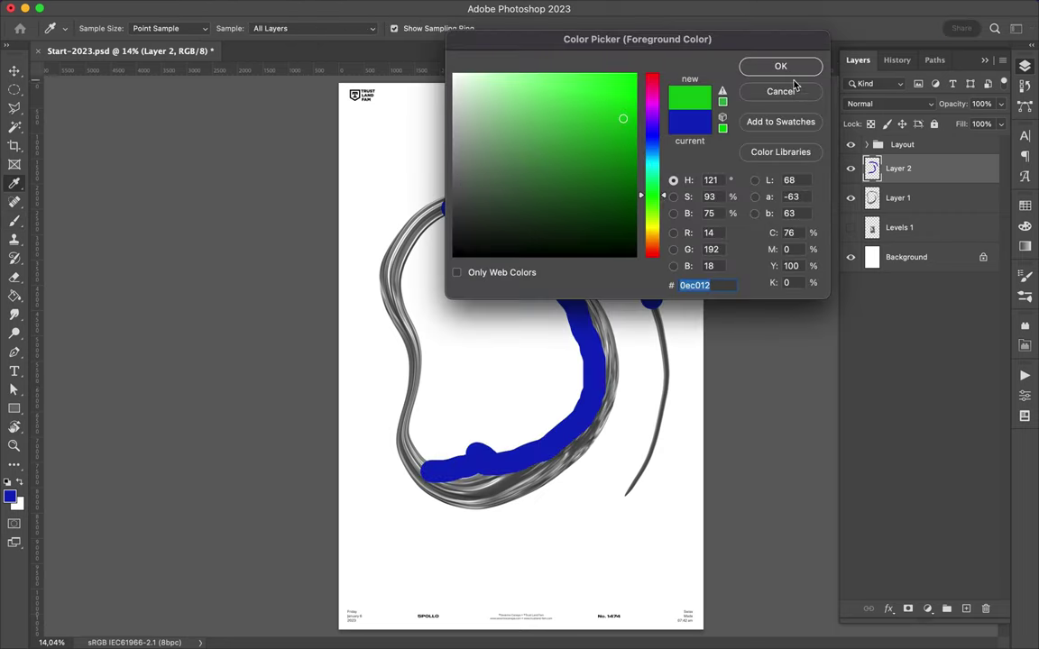
{"action": "left_click", "coordinate": [780, 67]}
{"action": "key", "text": "b"}
{"action": "left_click_drag", "start_coordinate": [398, 442], "coordinate": [467, 495]}
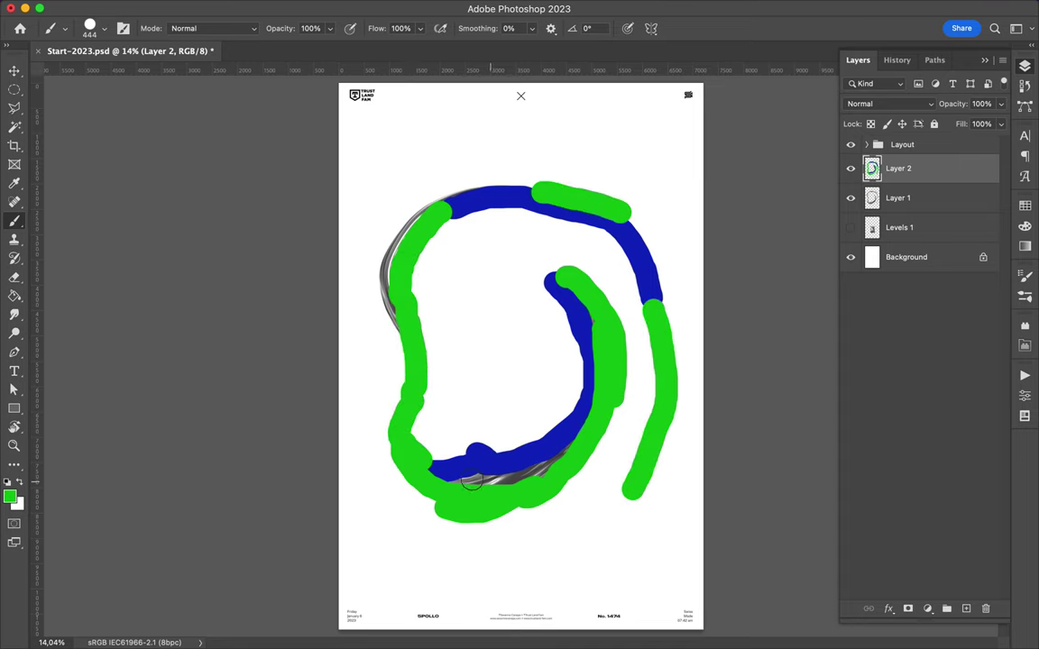
Step: Paint a yellow brush stroke along the swirl's upper-left curve
{"action": "left_click", "coordinate": [11, 494]}
{"action": "left_click", "coordinate": [659, 230]}
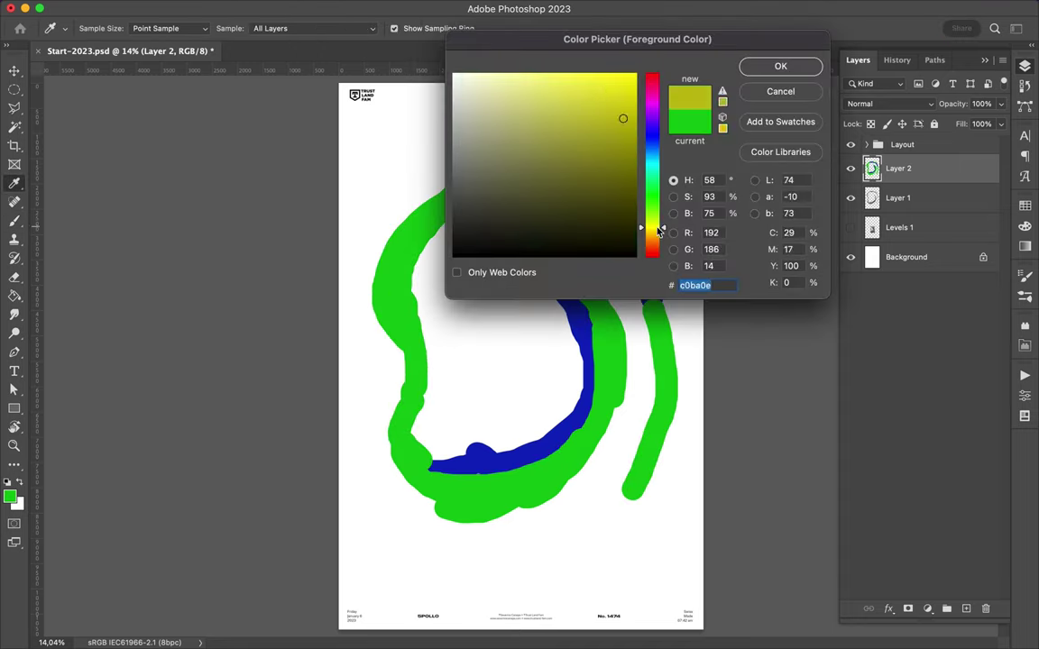
{"action": "left_click", "coordinate": [777, 68]}
{"action": "key", "text": "b"}
{"action": "left_click_drag", "start_coordinate": [408, 311], "coordinate": [437, 221]}
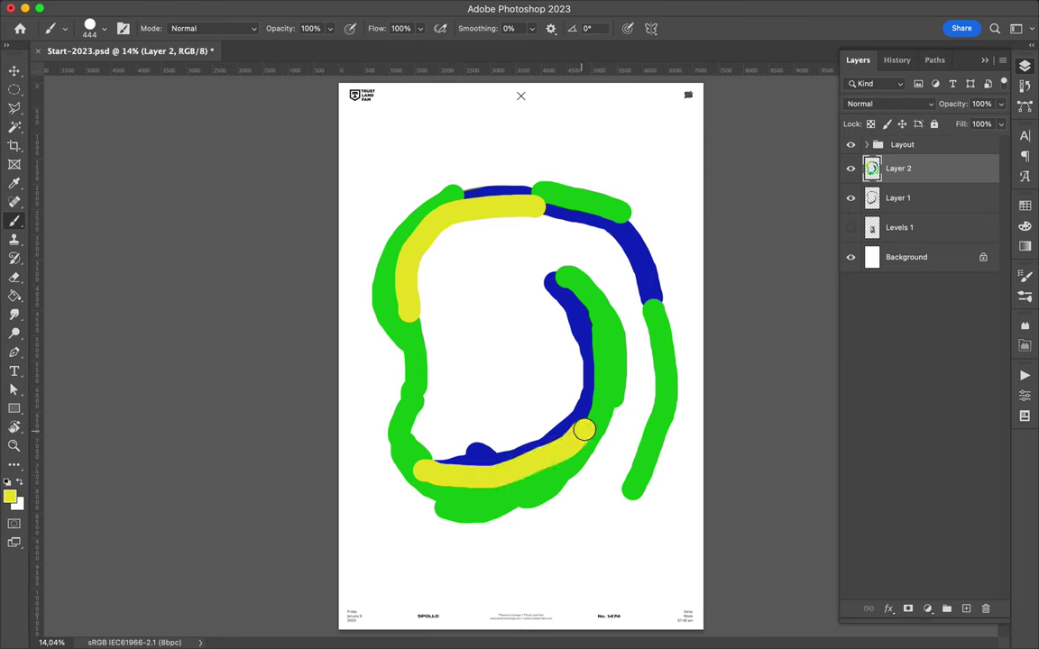
Step: Pick red as the foreground colour and restack the colour layer around the chrome swirl
{"action": "key", "text": "ctrl+bracketleft"}
{"action": "left_click", "coordinate": [11, 495]}
{"action": "left_click", "coordinate": [582, 89]}
{"action": "left_click", "coordinate": [777, 68]}
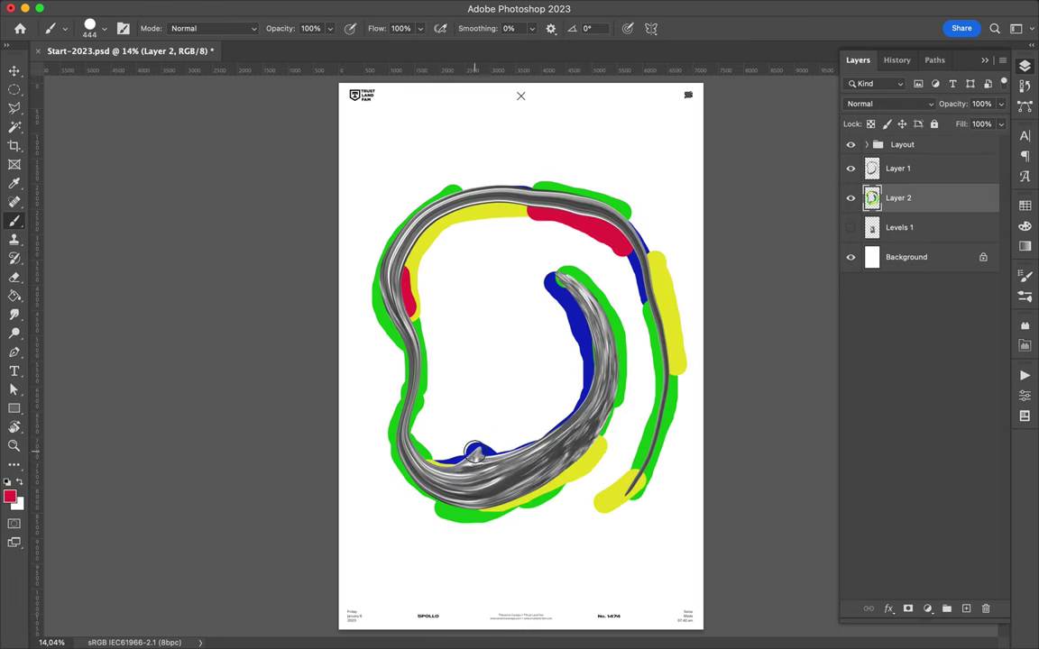
{"action": "left_click_drag", "start_coordinate": [911, 198], "coordinate": [906, 170]}
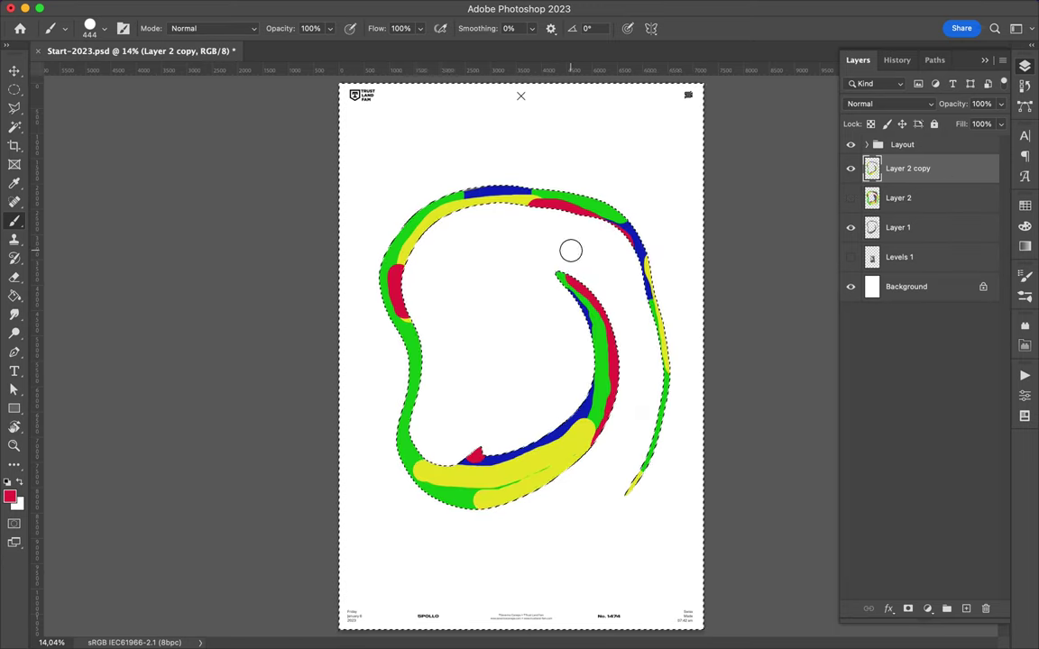
Step: Gaussian Blur two copies of the colour strokes, using a larger radius the second time
{"action": "left_click", "coordinate": [336, 7]}
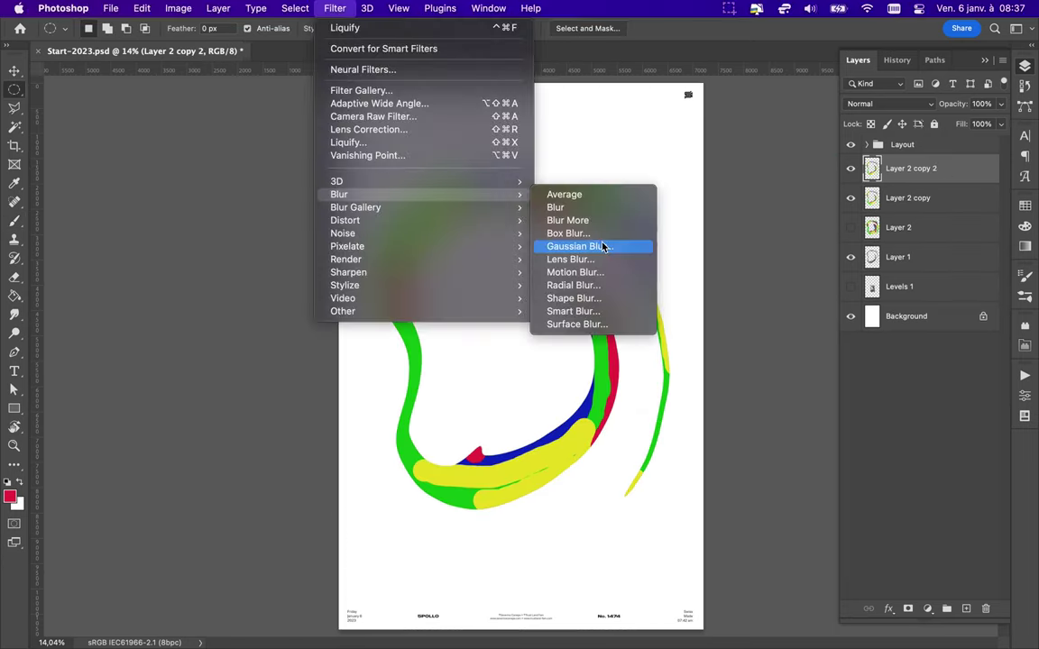
{"action": "left_click", "coordinate": [580, 247]}
{"action": "left_click_drag", "start_coordinate": [869, 292], "coordinate": [841, 298]}
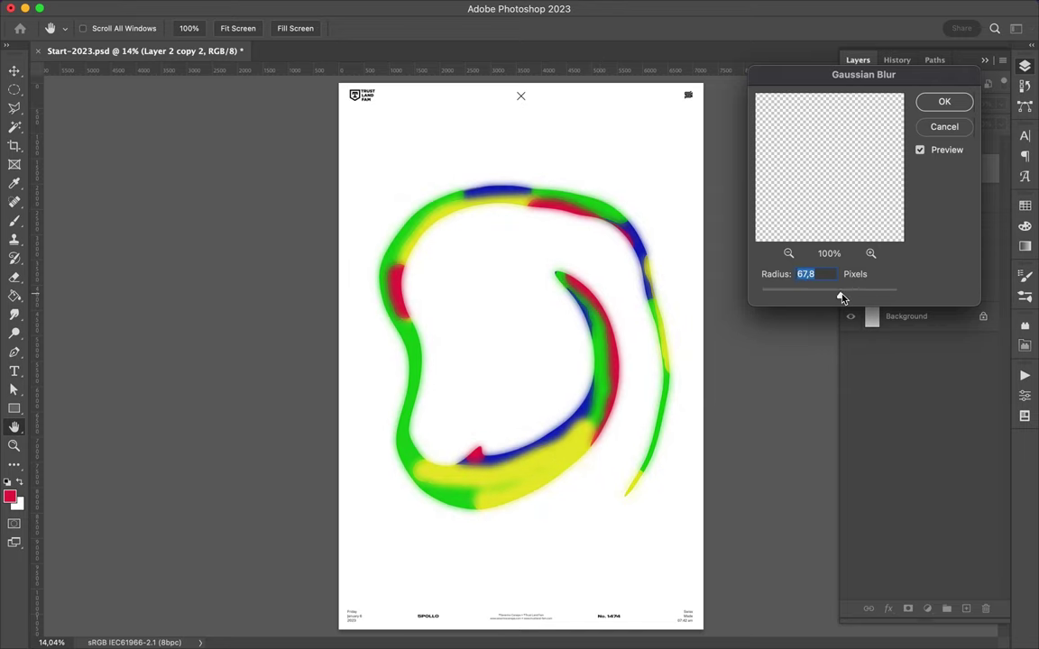
{"action": "left_click", "coordinate": [944, 101]}
{"action": "left_click_drag", "start_coordinate": [909, 170], "coordinate": [908, 168]}
{"action": "left_click", "coordinate": [338, 9]}
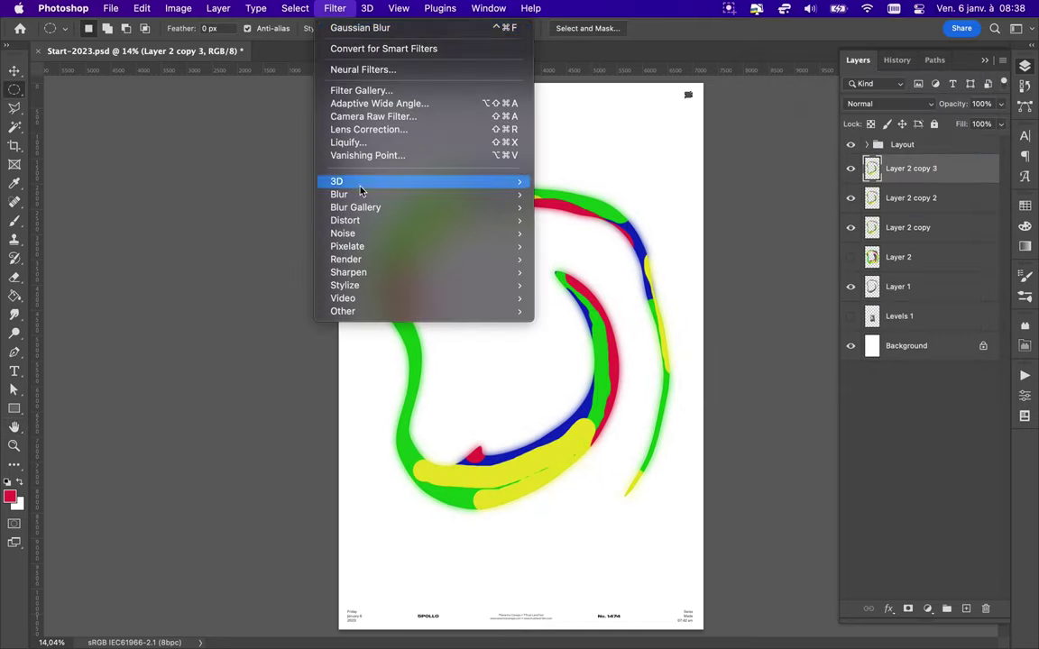
{"action": "left_click", "coordinate": [580, 247]}
{"action": "left_click_drag", "start_coordinate": [847, 295], "coordinate": [854, 295]}
{"action": "key", "text": "Return"}
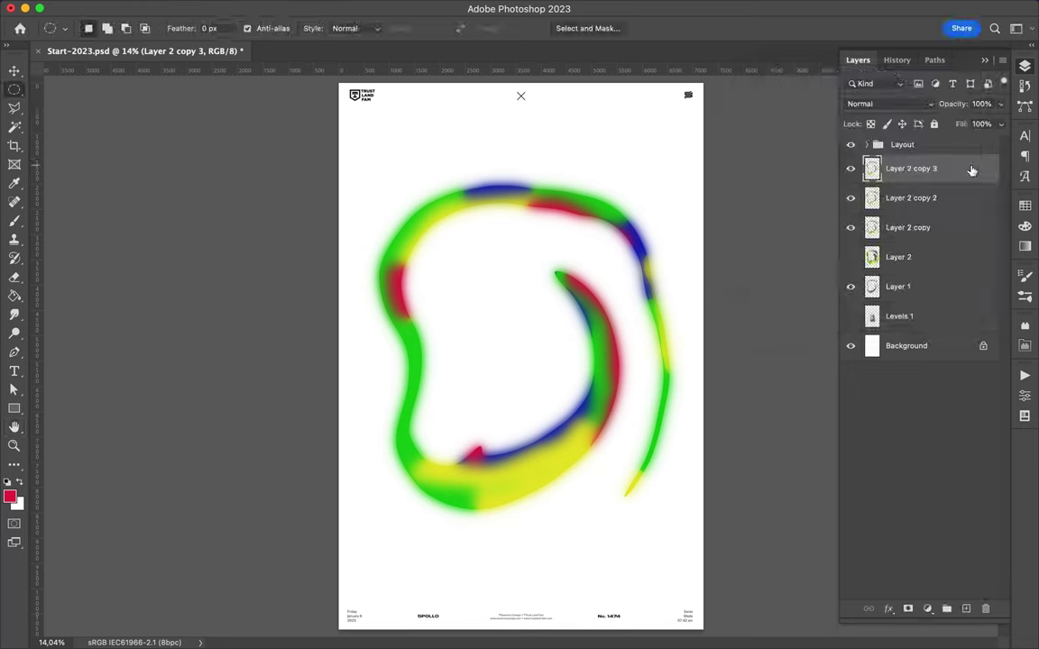
Step: Add Levels and Hue/Saturation adjustment layers, shifting the hue to +96
{"action": "left_click", "coordinate": [927, 609]}
{"action": "left_click", "coordinate": [950, 398]}
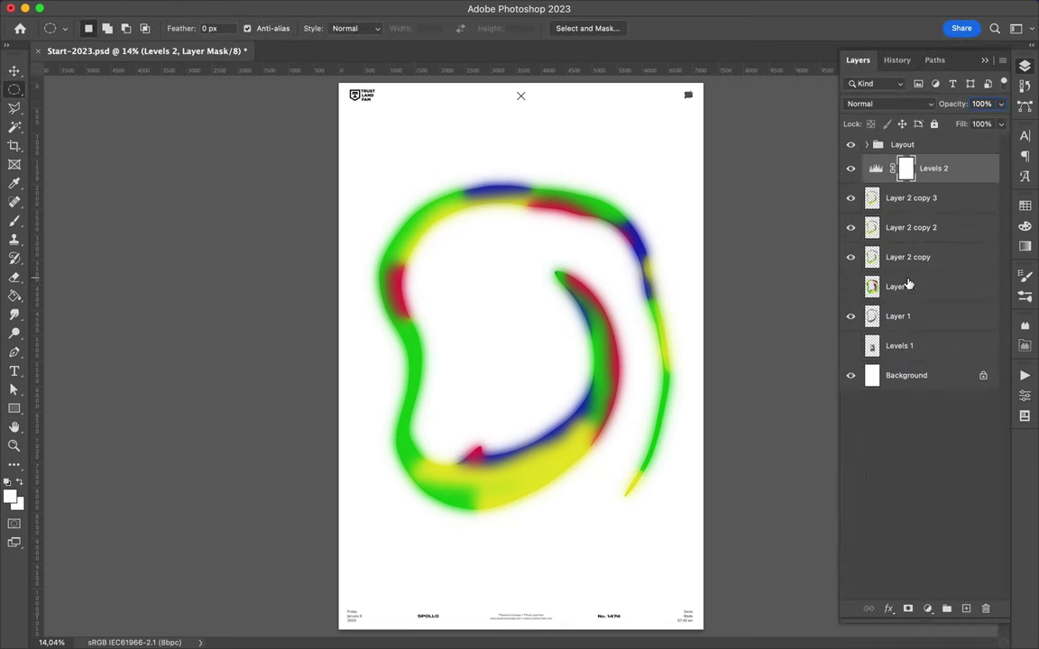
{"action": "left_click", "coordinate": [926, 609]}
{"action": "left_click", "coordinate": [942, 448]}
{"action": "mouse_move", "coordinate": [892, 455]}
{"action": "left_mouse_down"}
{"action": "mouse_move", "coordinate": [848, 454]}
{"action": "mouse_move", "coordinate": [961, 457]}
{"action": "left_mouse_up"}
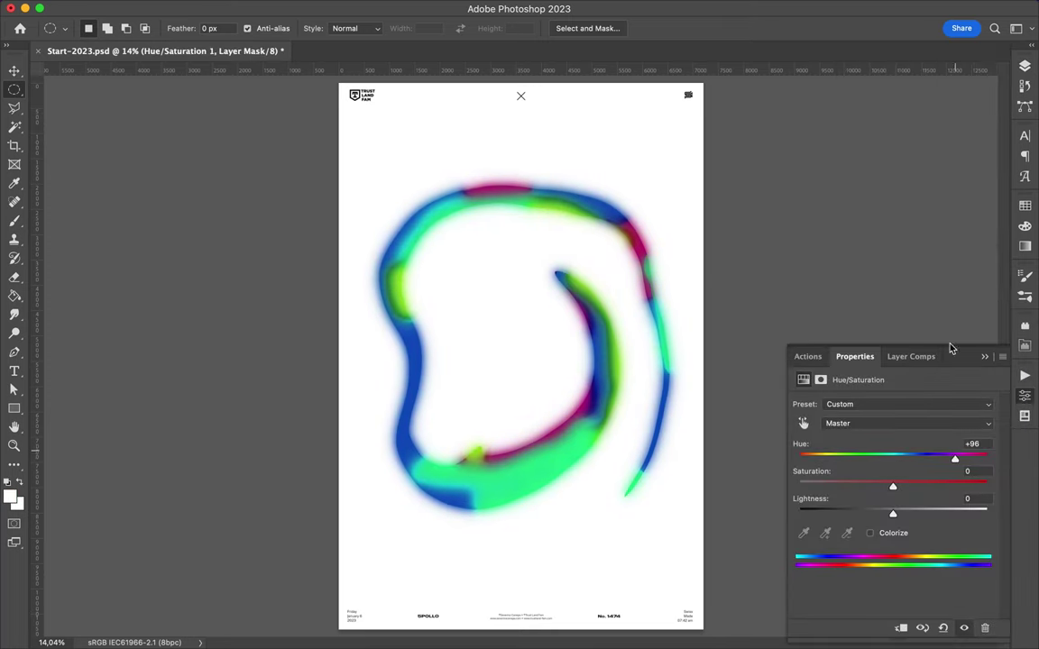
{"action": "key", "text": "F7"}
Step: Group the swirl layers and Hue/Saturation 1 into Group 1, then select Layer 2 copy
{"action": "left_click", "coordinate": [888, 332], "text": "shift"}
{"action": "key", "text": "ctrl+g"}
{"action": "left_click", "coordinate": [867, 164]}
{"action": "left_click", "coordinate": [937, 193]}
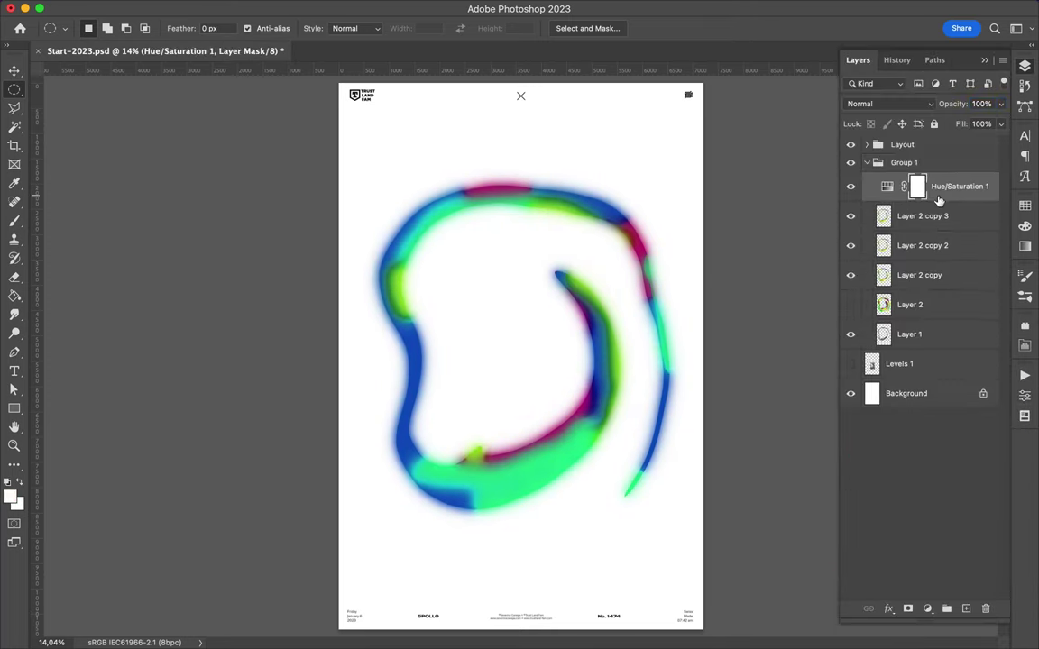
{"action": "left_click", "coordinate": [927, 217]}
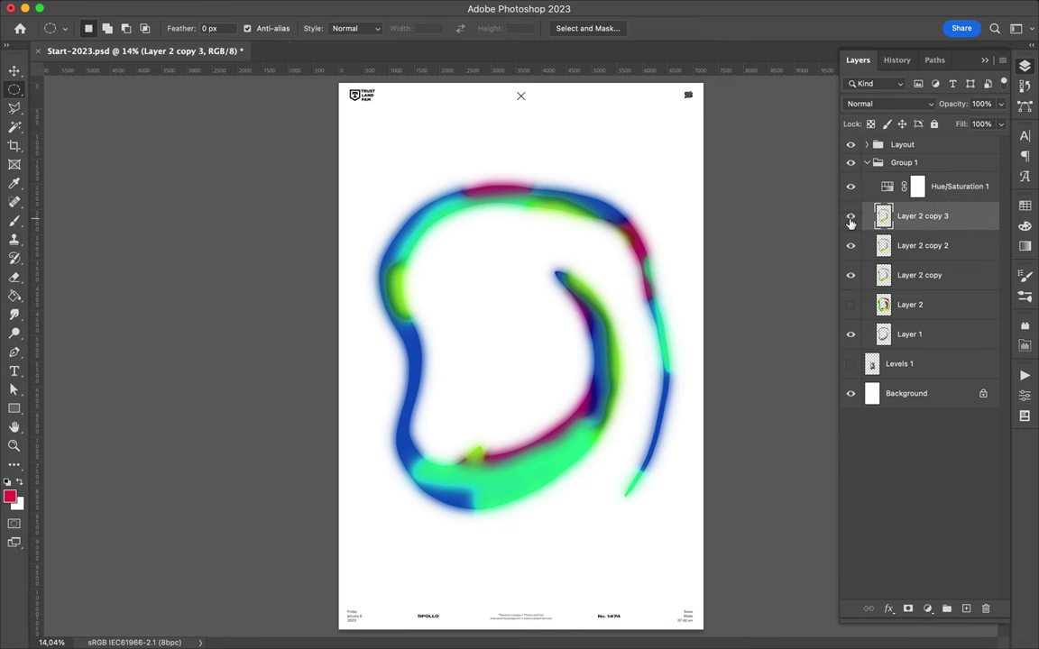
{"action": "left_click", "coordinate": [920, 275]}
{"action": "left_click", "coordinate": [365, 8]}
{"action": "left_click", "coordinate": [370, 146]}
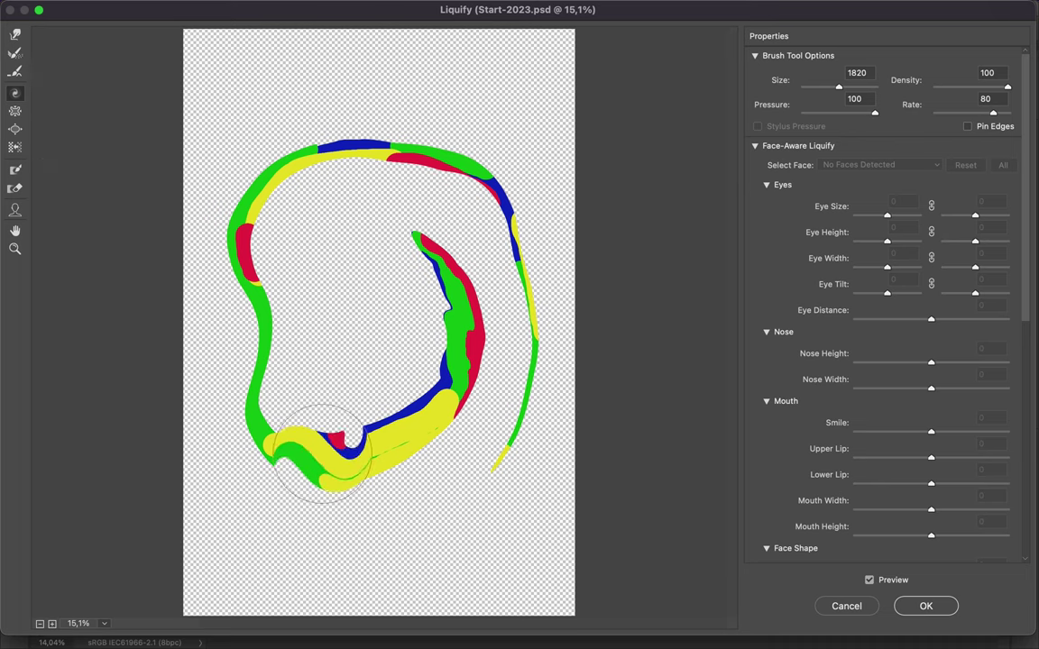
Step: Liquify Layer 2 copy's red, yellow and green strokes with four warps into a twisted marbled ring
{"action": "left_click_drag", "start_coordinate": [410, 412], "coordinate": [447, 289]}
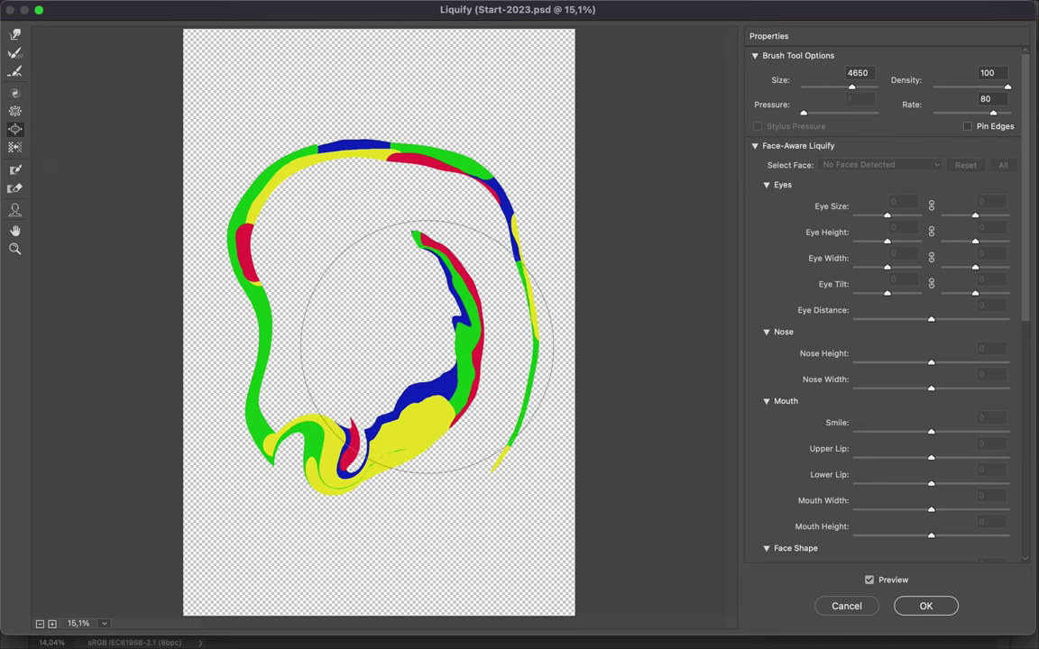
{"action": "left_click_drag", "start_coordinate": [270, 230], "coordinate": [271, 203]}
{"action": "mouse_move", "coordinate": [394, 487]}
{"action": "left_mouse_down"}
{"action": "mouse_move", "coordinate": [251, 441]}
{"action": "mouse_move", "coordinate": [239, 397]}
{"action": "mouse_move", "coordinate": [238, 216]}
{"action": "mouse_move", "coordinate": [221, 361]}
{"action": "mouse_move", "coordinate": [262, 324]}
{"action": "mouse_move", "coordinate": [425, 457]}
{"action": "mouse_move", "coordinate": [271, 433]}
{"action": "mouse_move", "coordinate": [253, 225]}
{"action": "mouse_move", "coordinate": [271, 405]}
{"action": "left_mouse_up"}
{"action": "mouse_move", "coordinate": [424, 155]}
{"action": "left_mouse_down"}
{"action": "mouse_move", "coordinate": [370, 81]}
{"action": "mouse_move", "coordinate": [297, 136]}
{"action": "mouse_move", "coordinate": [545, 181]}
{"action": "mouse_move", "coordinate": [537, 298]}
{"action": "mouse_move", "coordinate": [494, 475]}
{"action": "mouse_move", "coordinate": [232, 253]}
{"action": "mouse_move", "coordinate": [298, 127]}
{"action": "mouse_move", "coordinate": [271, 293]}
{"action": "left_mouse_up"}
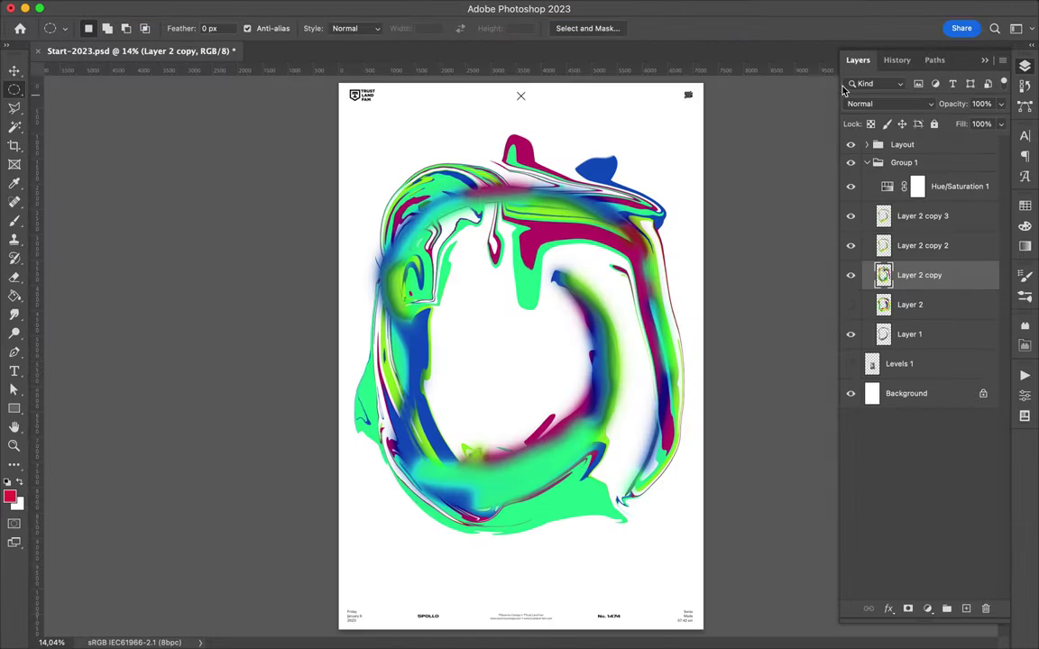
{"action": "left_click", "coordinate": [916, 214]}
{"action": "key", "text": "super+j"}
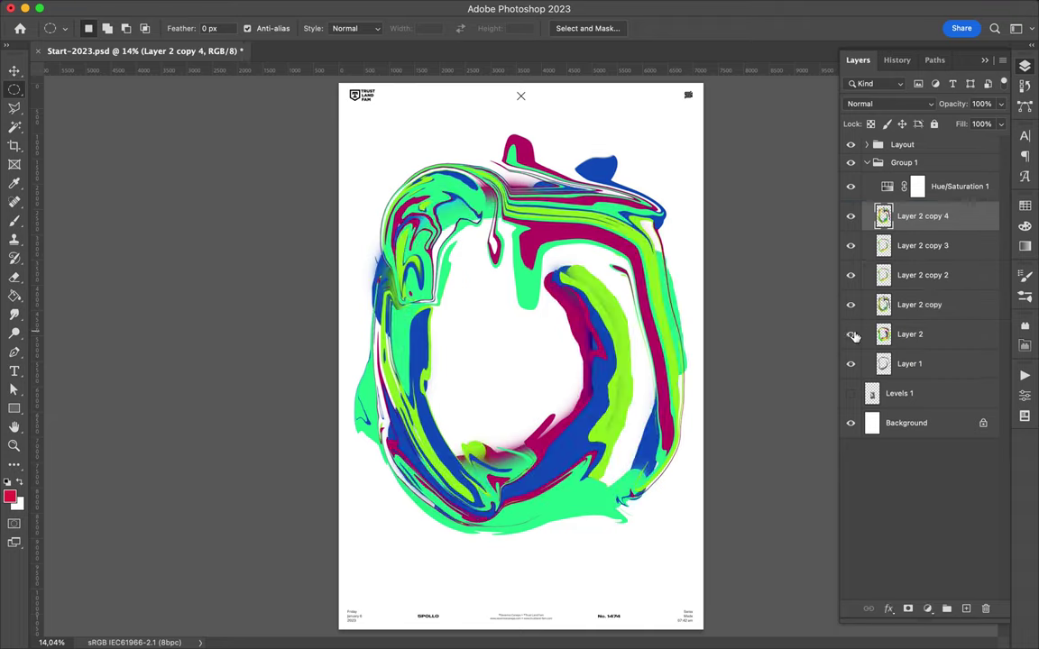
Step: Load Layer 2's shape as a selection and reselect Layer 2 copy 4
{"action": "left_click", "coordinate": [901, 335]}
{"action": "left_click", "coordinate": [882, 335], "text": "ctrl"}
{"action": "left_click", "coordinate": [922, 216]}
{"action": "key", "text": "v"}
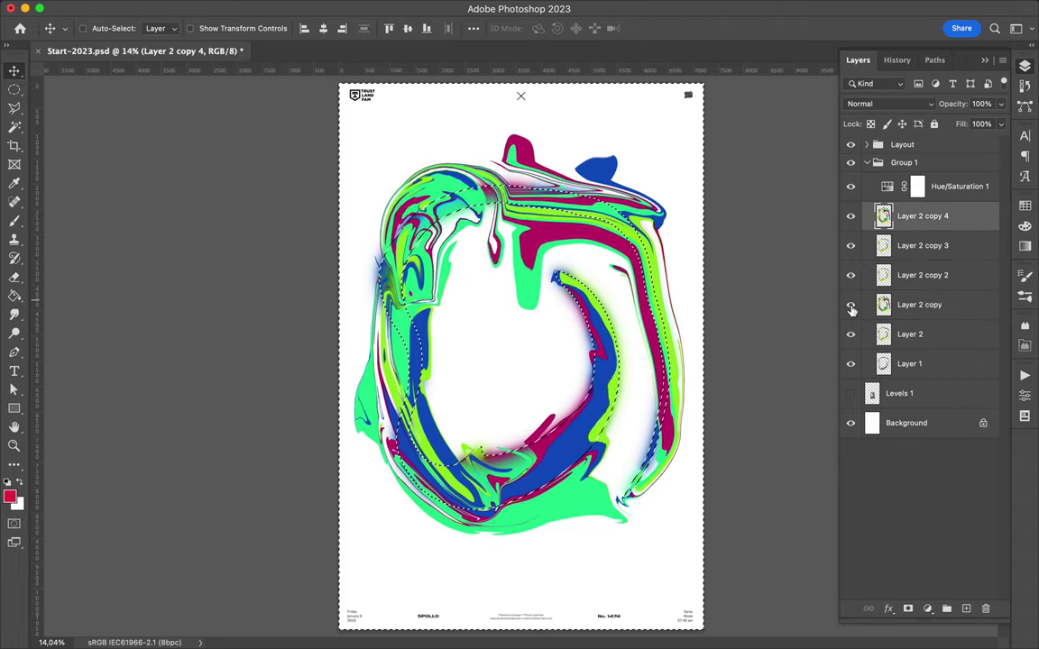
{"action": "mouse_move", "coordinate": [851, 216]}
{"action": "left_mouse_down"}
{"action": "mouse_move", "coordinate": [851, 305]}
{"action": "mouse_move", "coordinate": [851, 216]}
{"action": "left_mouse_up"}
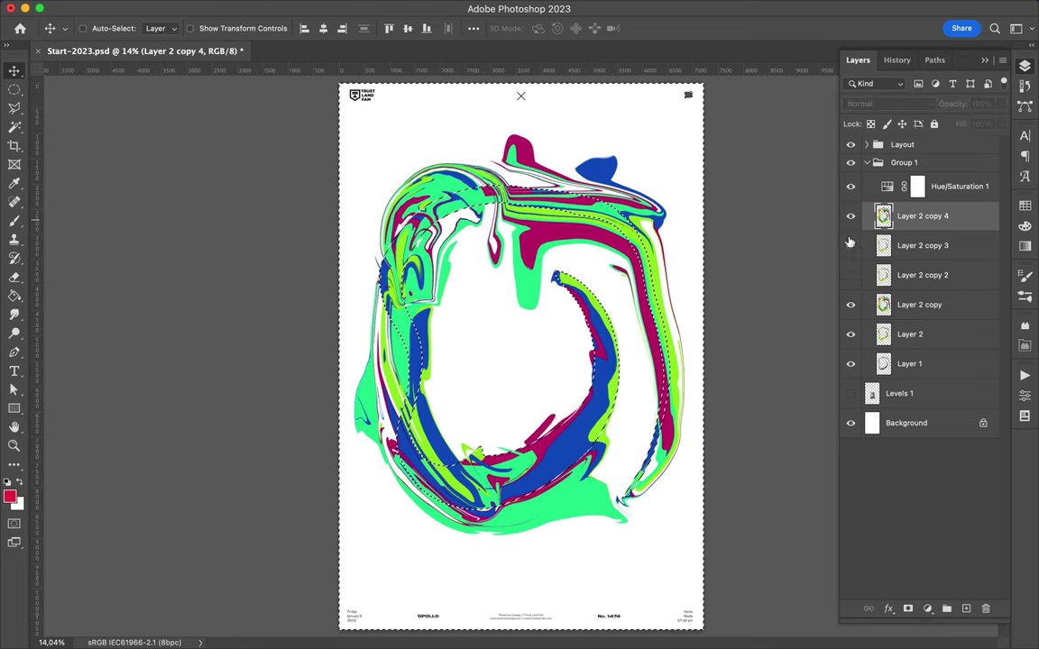
{"action": "key", "text": "alt+bracketleft"}
{"action": "key", "text": "alt+bracketleft"}
{"action": "key", "text": "alt+bracketleft"}
Step: Duplicate the marbled layer, blur it 182.4 px, offset it, and send it below Layer 2 copy 2
{"action": "key", "text": "ctrl+j"}
{"action": "left_click", "coordinate": [332, 7]}
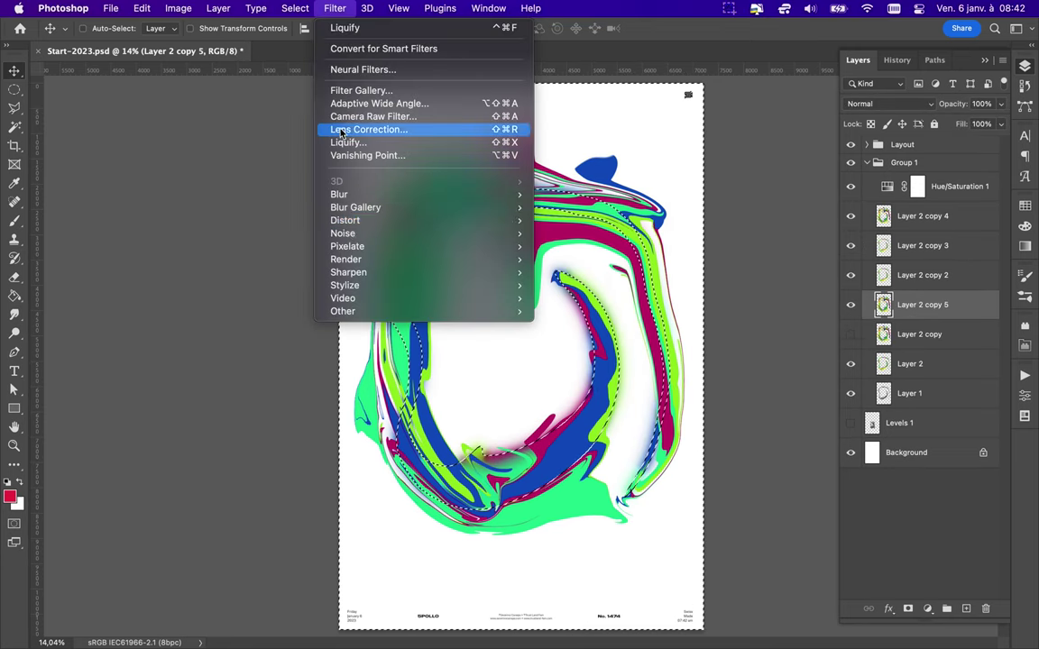
{"action": "left_click", "coordinate": [608, 245]}
{"action": "left_click_drag", "start_coordinate": [827, 297], "coordinate": [869, 298]}
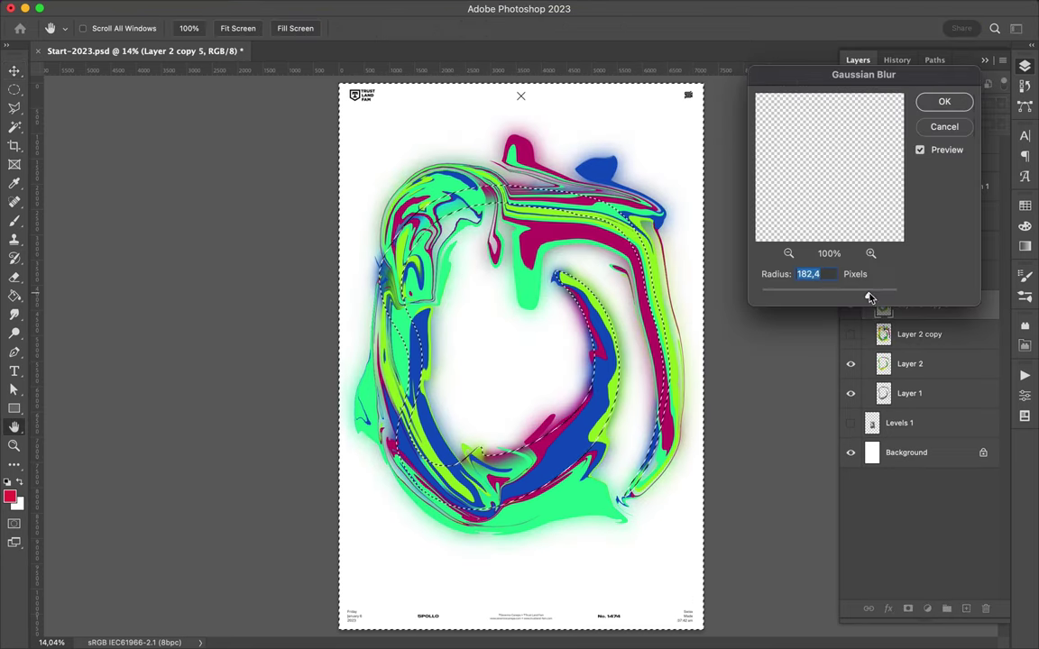
{"action": "key", "text": "Return"}
{"action": "left_click_drag", "start_coordinate": [518, 266], "coordinate": [502, 356]}
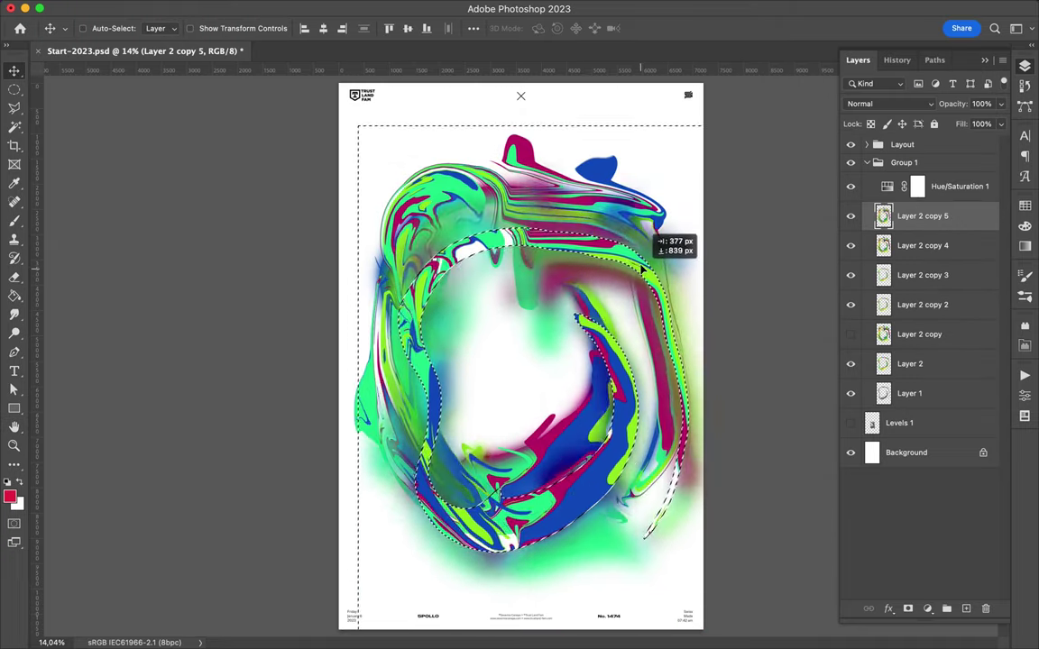
{"action": "left_click_drag", "start_coordinate": [532, 294], "coordinate": [634, 193]}
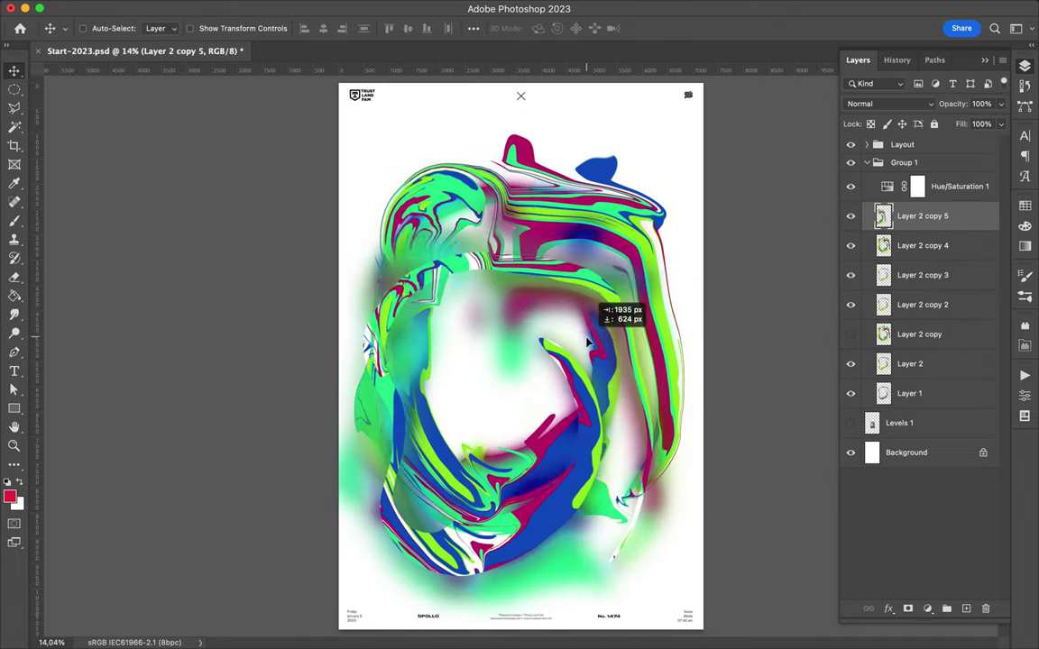
{"action": "key", "text": "ctrl+bracketleft"}
{"action": "key", "text": "ctrl+bracketleft"}
{"action": "key", "text": "ctrl+bracketleft"}
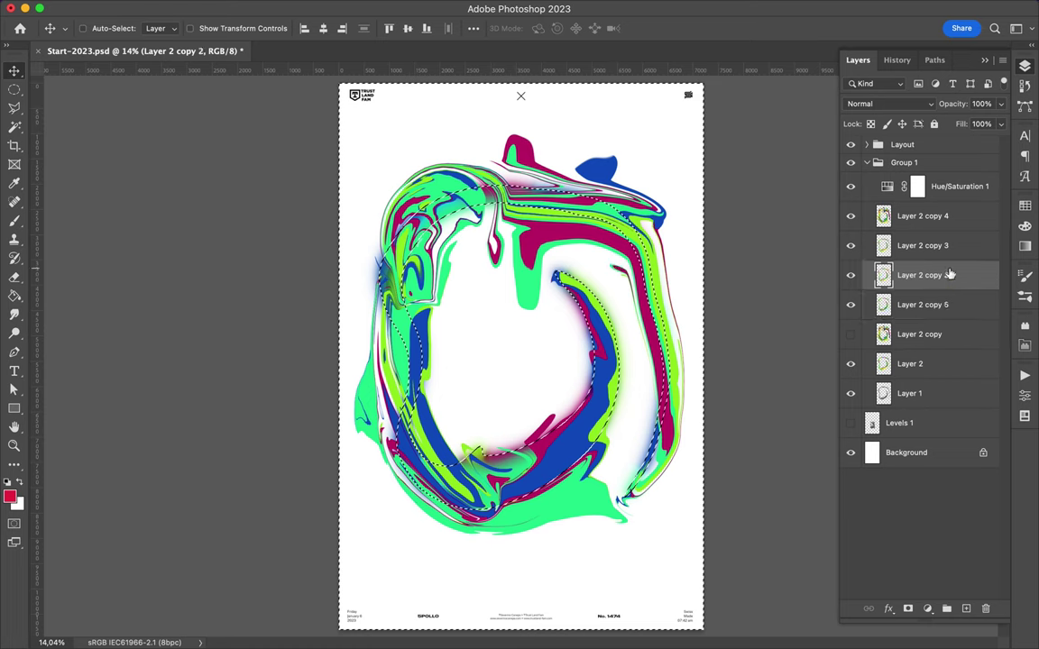
Step: Show Layer 2 copy, clear the selection, and Gaussian Blur Layer 2 copy 4
{"action": "left_click", "coordinate": [850, 334]}
{"action": "left_click", "coordinate": [899, 336]}
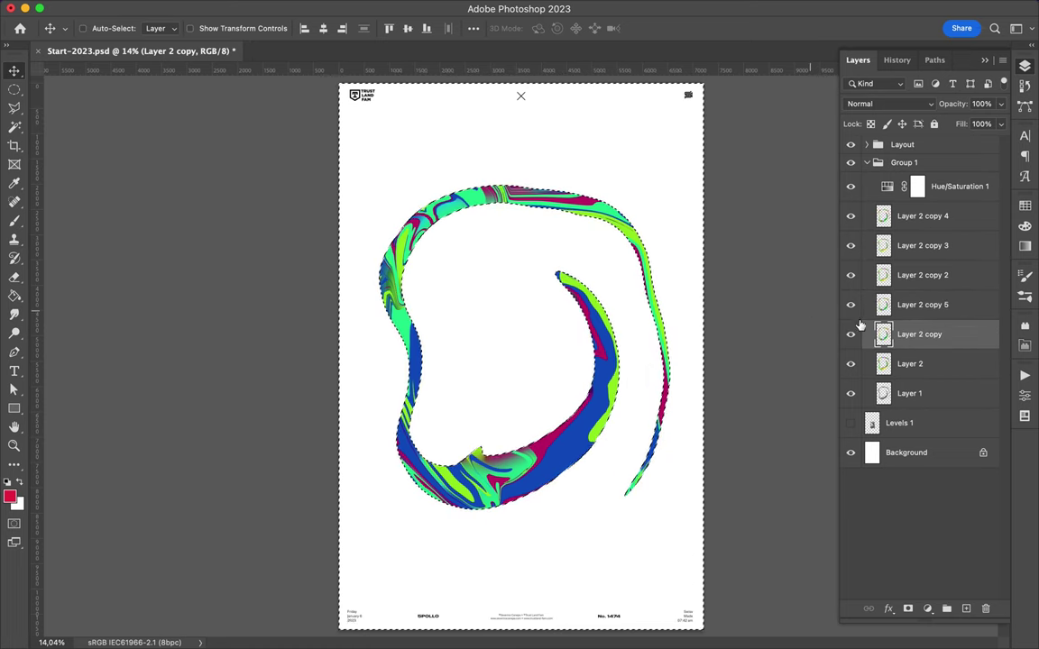
{"action": "key", "text": "ctrl+d"}
{"action": "key", "text": "m"}
{"action": "left_click", "coordinate": [911, 216]}
{"action": "left_click", "coordinate": [334, 8]}
{"action": "left_click", "coordinate": [579, 247]}
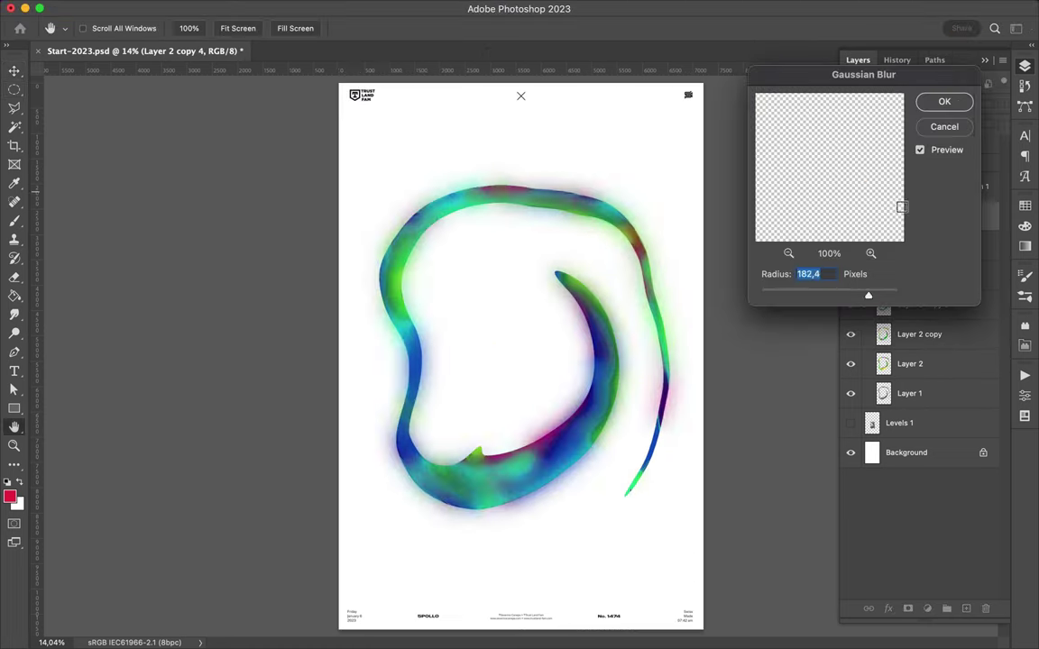
{"action": "left_click_drag", "start_coordinate": [869, 296], "coordinate": [831, 298]}
{"action": "key", "text": "Return"}
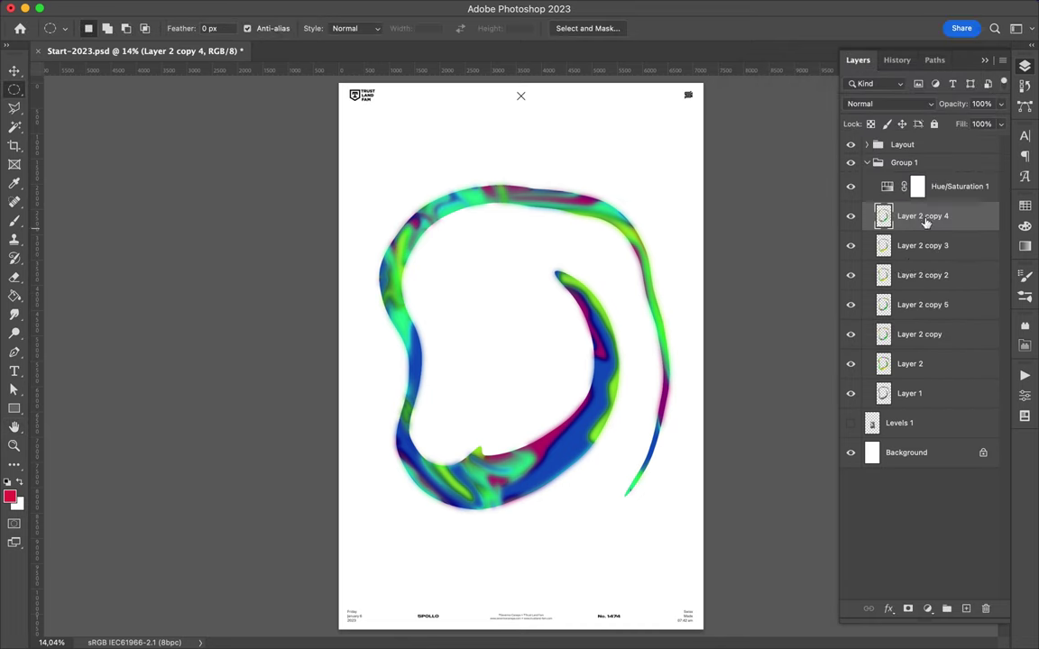
Step: Blend Layer 2 copy 4 as Color Dodge and its duplicate, Layer 2 copy 6, as Color
{"action": "left_click", "coordinate": [879, 104]}
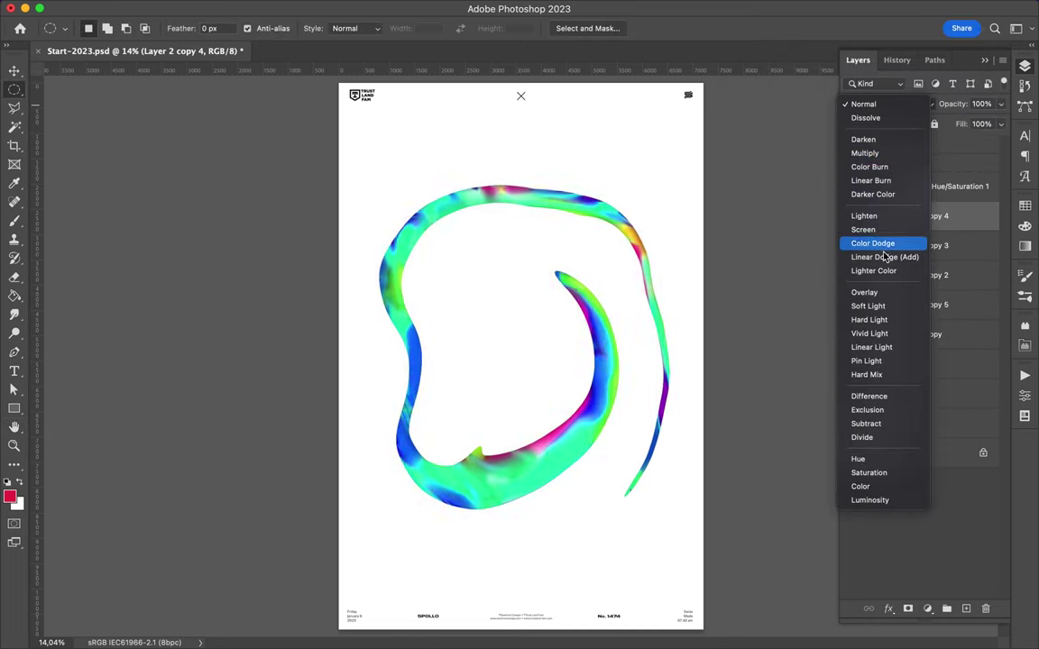
{"action": "left_click", "coordinate": [872, 243]}
{"action": "key", "text": "ctrl+j"}
{"action": "left_click", "coordinate": [911, 104]}
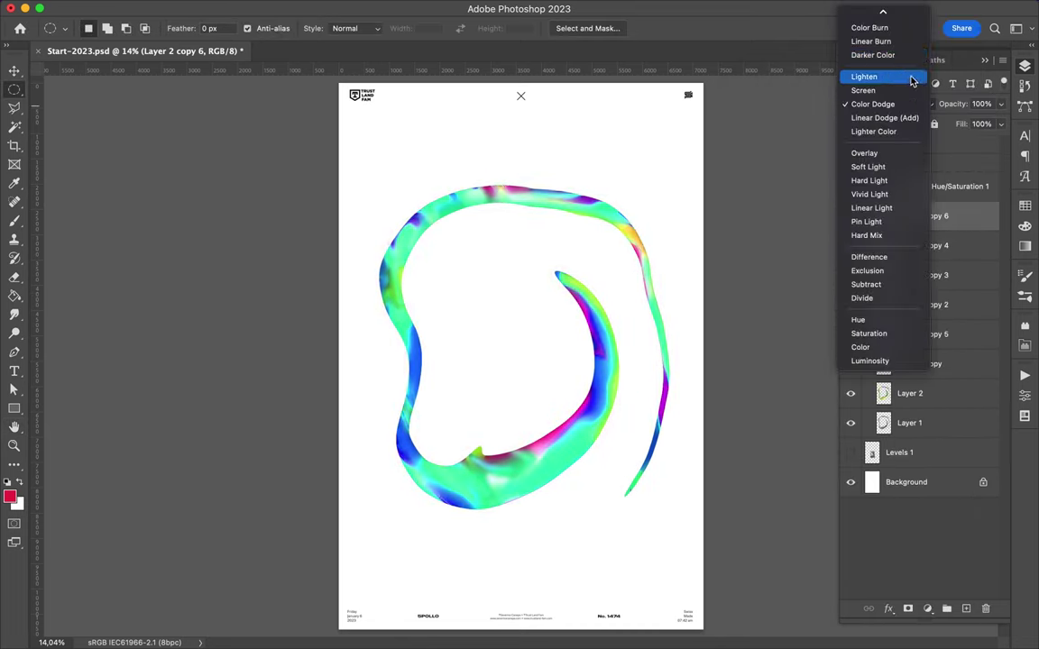
{"action": "left_click", "coordinate": [879, 347]}
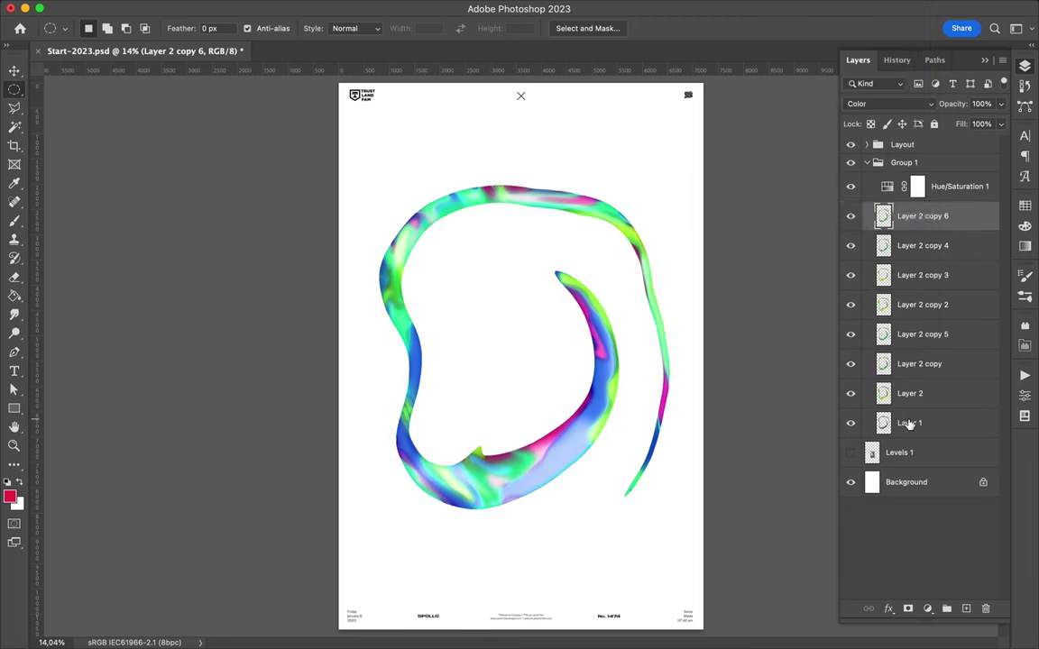
Step: Add a Linear Light copy of Layer 1 and a Color-blended stroke copy atop the group
{"action": "left_click_drag", "start_coordinate": [900, 422], "coordinate": [910, 217]}
{"action": "left_click", "coordinate": [911, 104]}
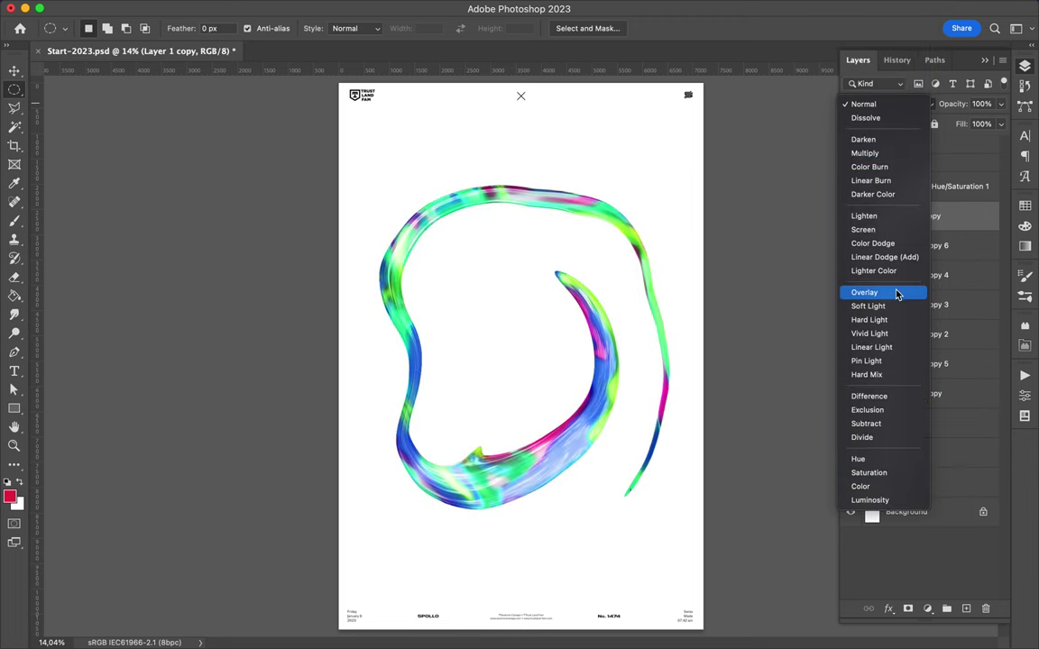
{"action": "left_click", "coordinate": [888, 347]}
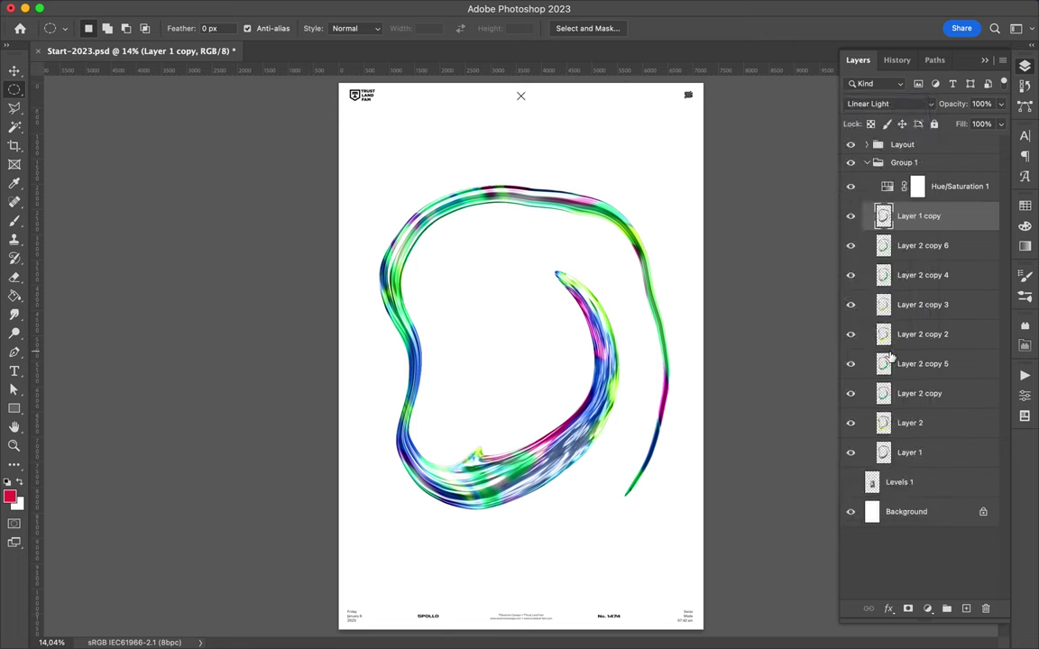
{"action": "key", "text": "v"}
{"action": "key", "text": "super+0"}
{"action": "left_click_drag", "start_coordinate": [915, 245], "coordinate": [912, 212]}
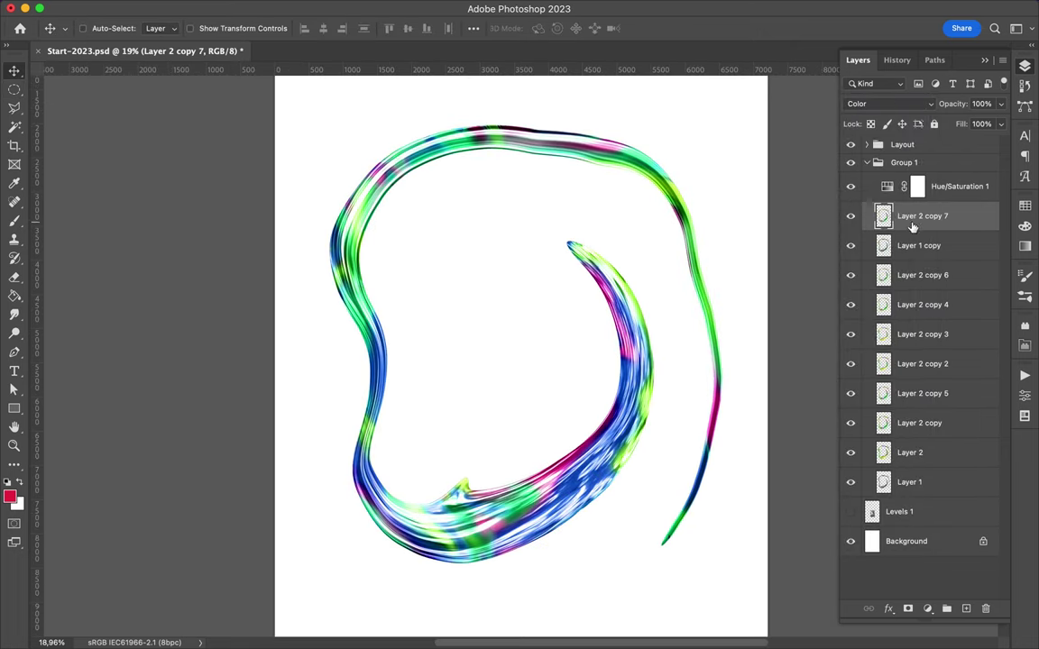
{"action": "left_click", "coordinate": [888, 104]}
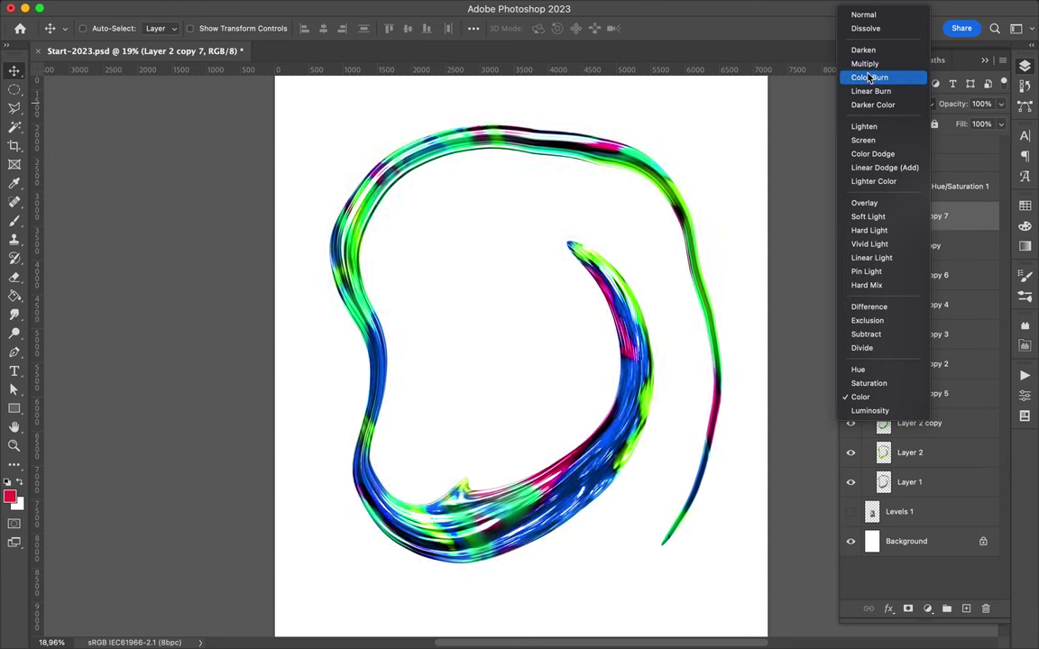
{"action": "key", "text": "Escape"}
{"action": "left_click", "coordinate": [888, 104]}
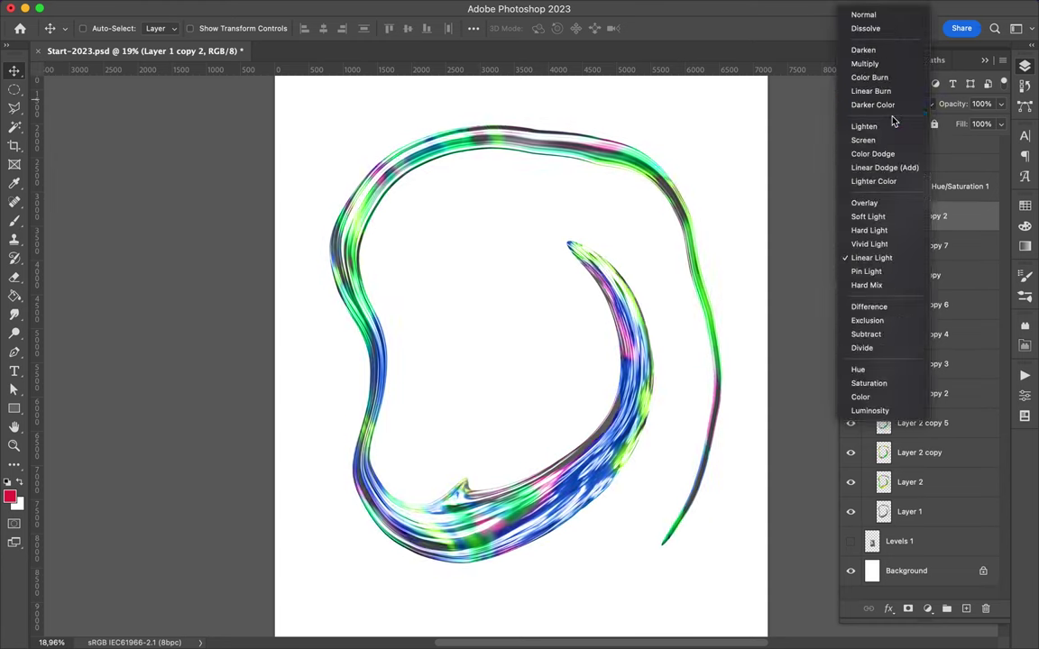
Step: Add a clipped Levels 2 adjustment, raising the black input level for contrast
{"action": "left_click", "coordinate": [888, 12]}
{"action": "left_click", "coordinate": [926, 608]}
{"action": "left_click", "coordinate": [848, 345]}
{"action": "left_click_drag", "start_coordinate": [819, 511], "coordinate": [874, 511]}
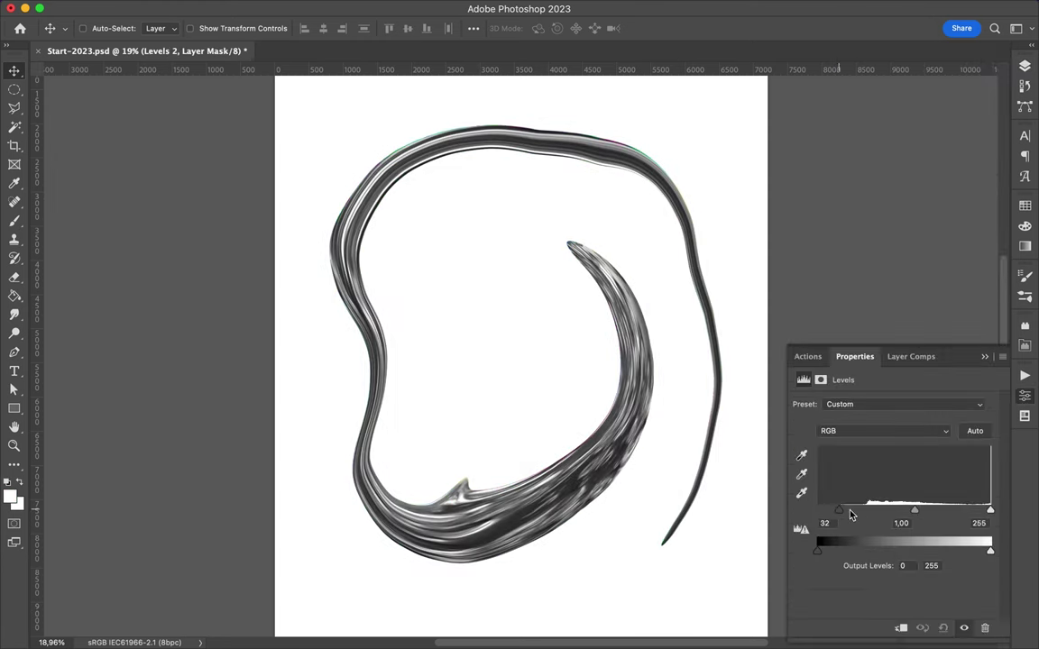
{"action": "mouse_move", "coordinate": [990, 511]}
{"action": "left_mouse_down"}
{"action": "mouse_move", "coordinate": [951, 512]}
{"action": "mouse_move", "coordinate": [990, 511]}
{"action": "left_mouse_up"}
{"action": "mouse_move", "coordinate": [876, 511]}
{"action": "left_mouse_down"}
{"action": "mouse_move", "coordinate": [939, 511]}
{"action": "mouse_move", "coordinate": [873, 514]}
{"action": "left_mouse_up"}
Step: Try Linear Light on Levels 2 and place it back above Layer 1 copy 2
{"action": "left_click", "coordinate": [1024, 66]}
{"action": "left_click", "coordinate": [888, 104]}
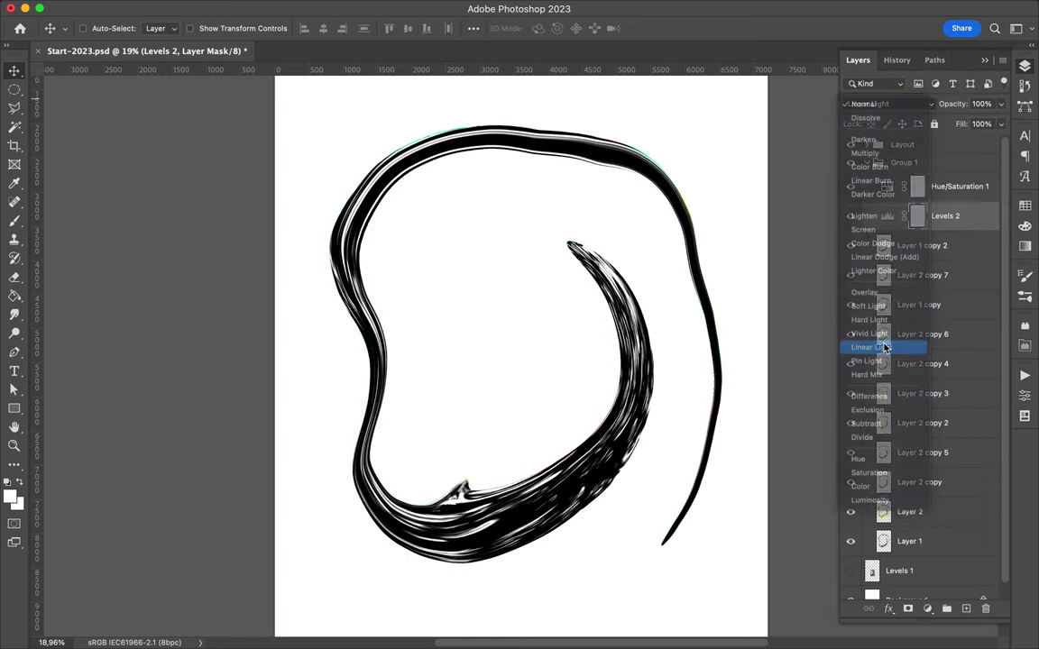
{"action": "left_click", "coordinate": [884, 348]}
{"action": "left_click_drag", "start_coordinate": [943, 217], "coordinate": [924, 386]}
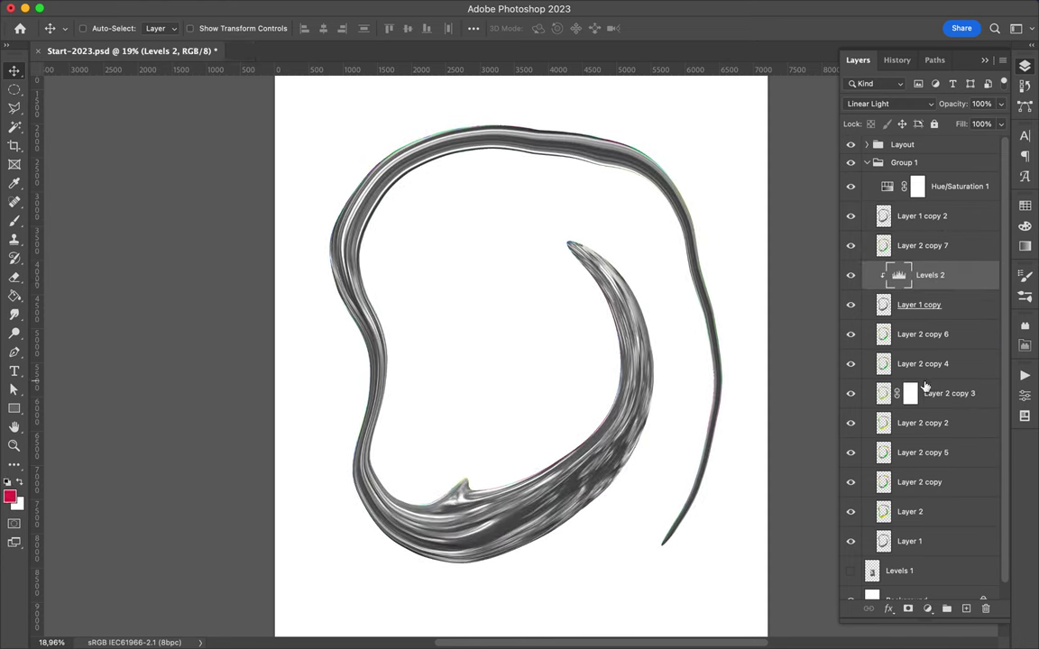
{"action": "left_click_drag", "start_coordinate": [941, 270], "coordinate": [937, 212]}
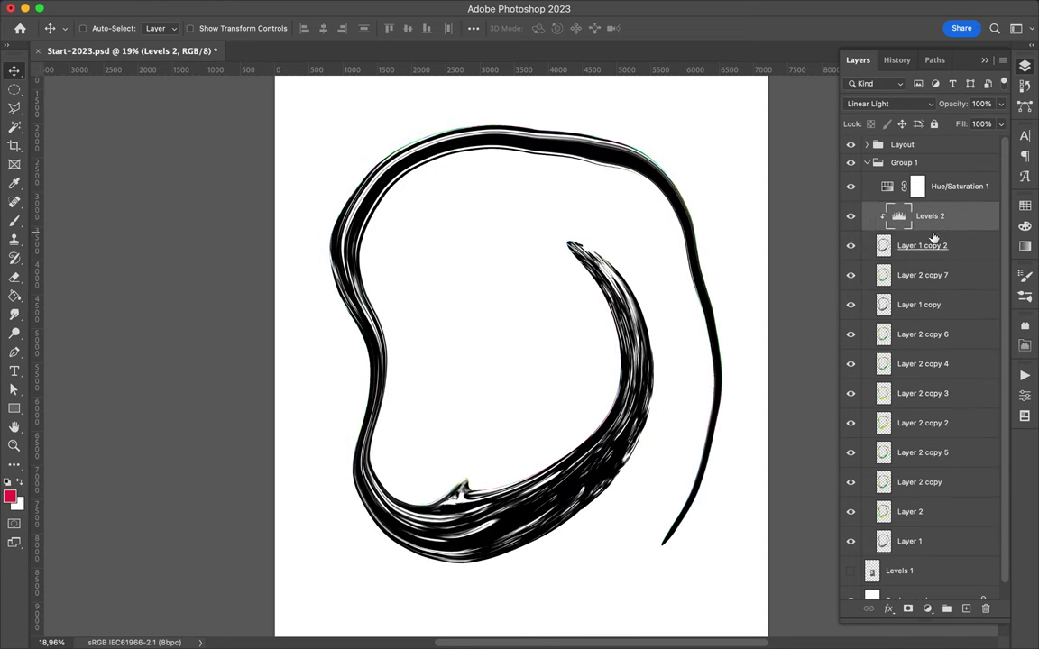
Step: Blend Layer 1 copy 2 as Lighter Color and Levels 2 as Luminosity
{"action": "left_click", "coordinate": [919, 245]}
{"action": "left_click", "coordinate": [888, 104]}
{"action": "left_click", "coordinate": [890, 243]}
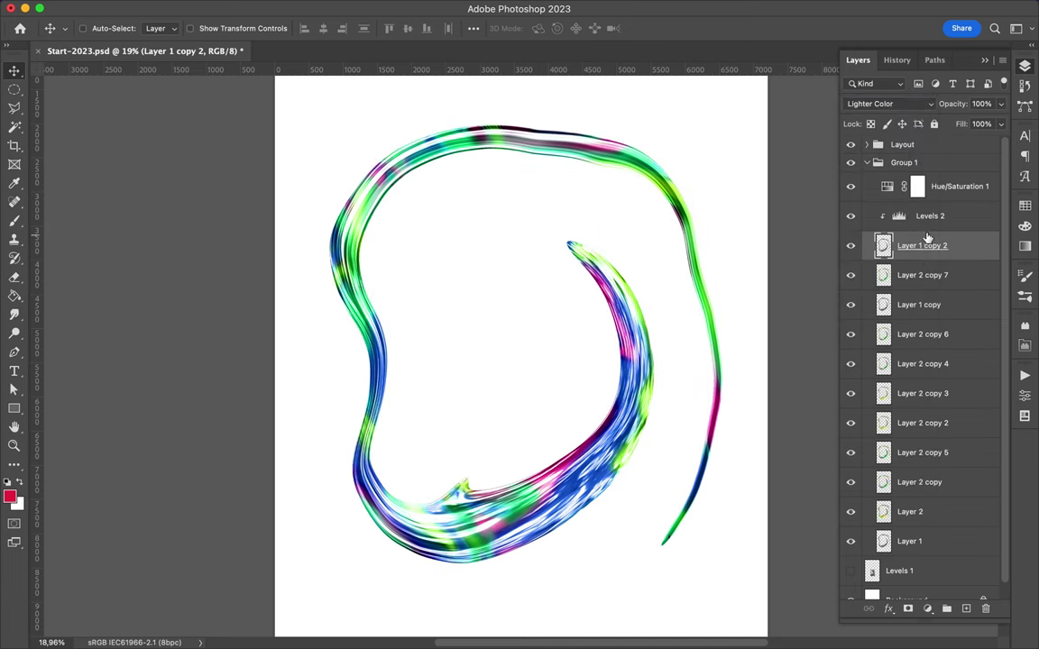
{"action": "left_click", "coordinate": [937, 215]}
{"action": "left_click", "coordinate": [888, 103]}
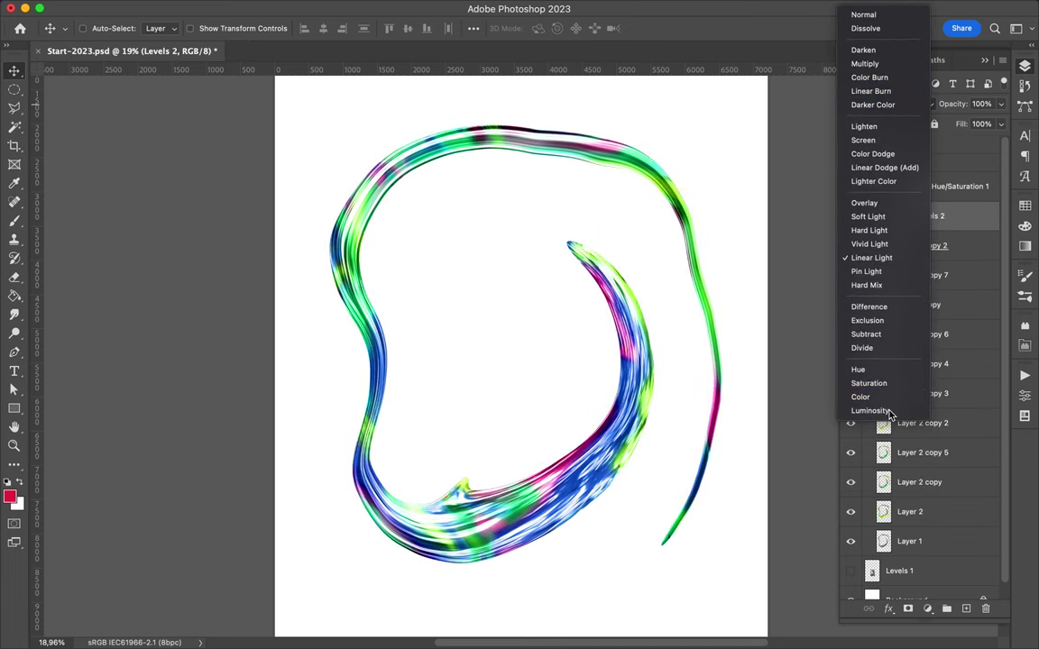
{"action": "left_click", "coordinate": [898, 411]}
{"action": "key", "text": "ctrl+0"}
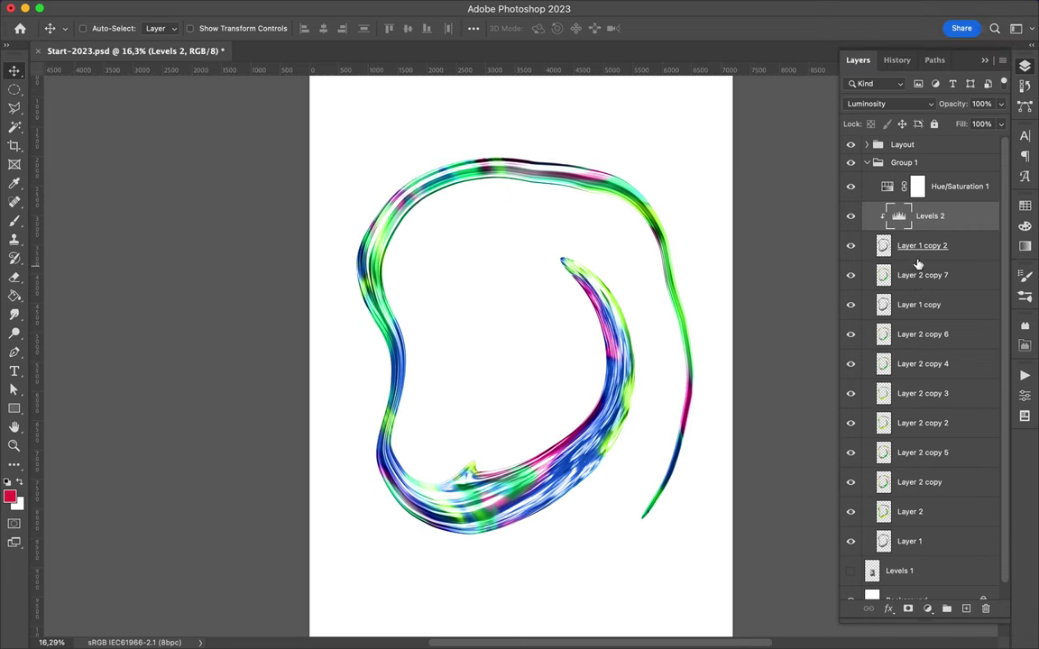
Step: Merge copies of the swirl layers above Group 1 and Gaussian Blur a duplicate as a glow
{"action": "left_click", "coordinate": [959, 185]}
{"action": "left_click", "coordinate": [909, 541], "text": "shift"}
{"action": "left_click_drag", "start_coordinate": [929, 270], "coordinate": [938, 149]}
{"action": "key", "text": "ctrl+e"}
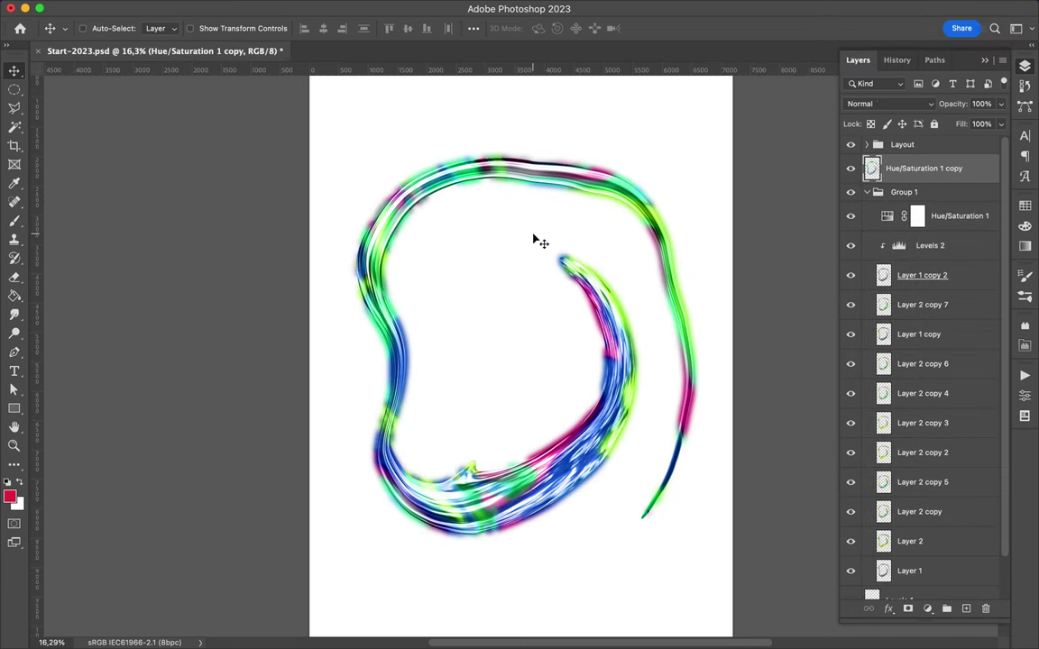
{"action": "key", "text": "ctrl+j"}
{"action": "left_click", "coordinate": [336, 10]}
{"action": "key", "text": "Escape"}
{"action": "key", "text": "ctrl+alt+f"}
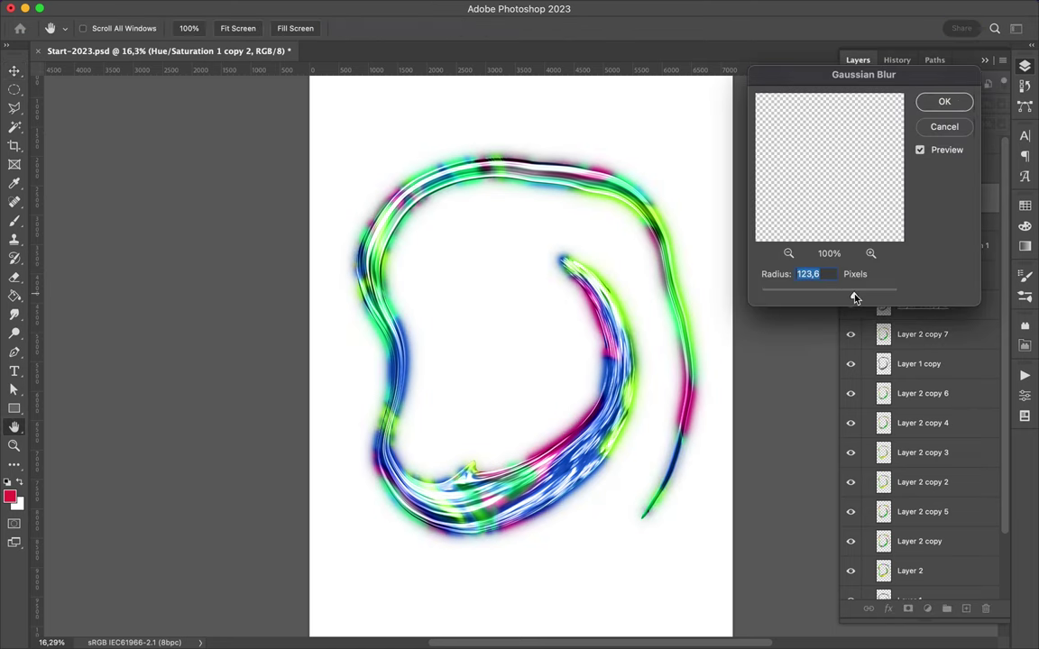
{"action": "left_click", "coordinate": [945, 102]}
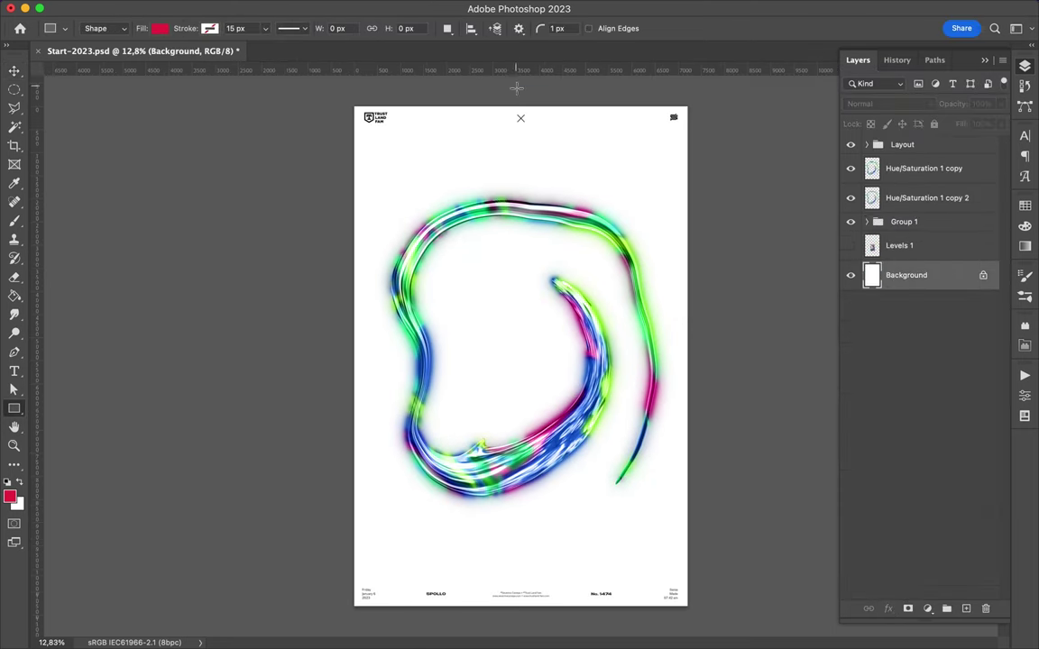
Step: Draw a light grey Rectangle 1 over the poster's right half and save the document
{"action": "left_click_drag", "start_coordinate": [694, 604], "coordinate": [691, 603]}
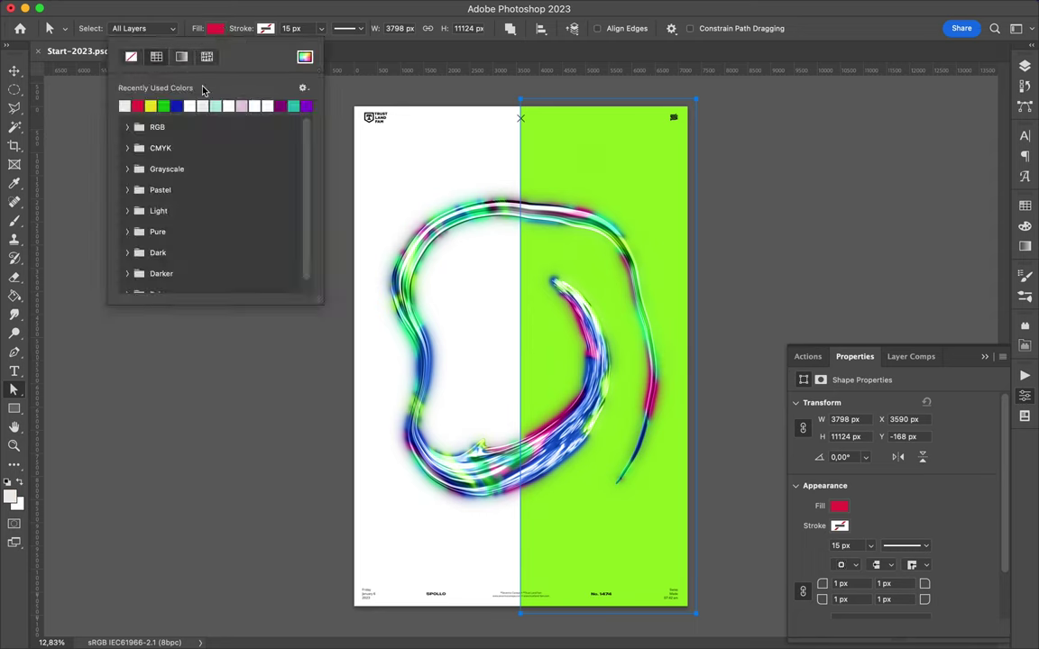
{"action": "scroll", "coordinate": [559, 120], "scroll_direction": "up", "scroll_amount": 5}
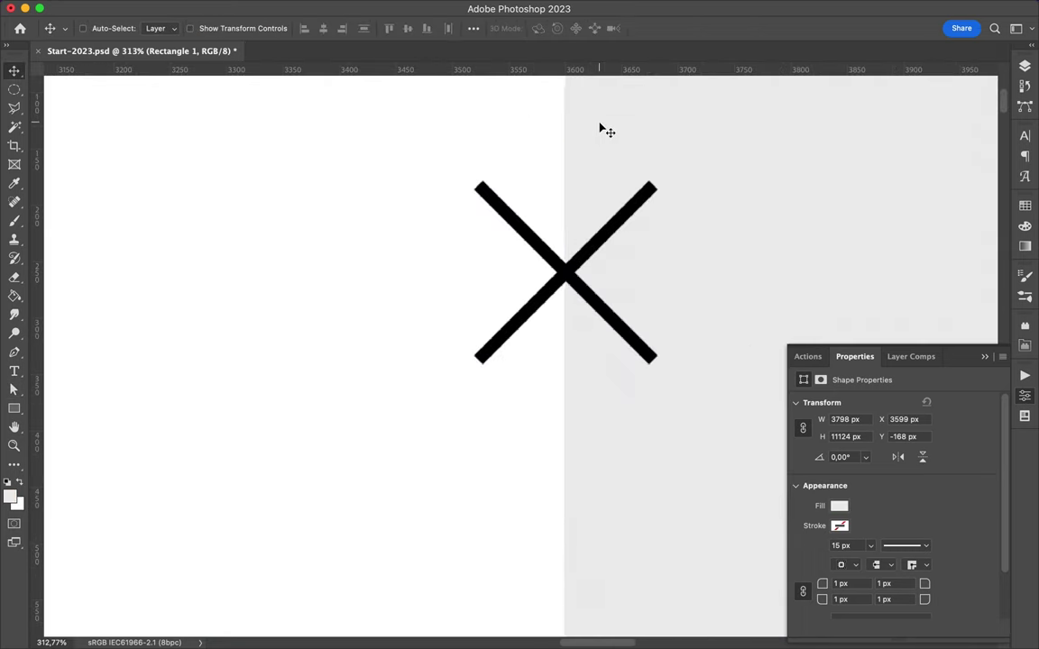
{"action": "key", "text": "ctrl+0"}
{"action": "key", "text": "ctrl+s"}
Step: Shift the Hue/Saturation hue, move the adjustment above the glow copies, and set +96
{"action": "key", "text": "F7"}
{"action": "left_click", "coordinate": [903, 221]}
{"action": "double_click", "coordinate": [886, 250]}
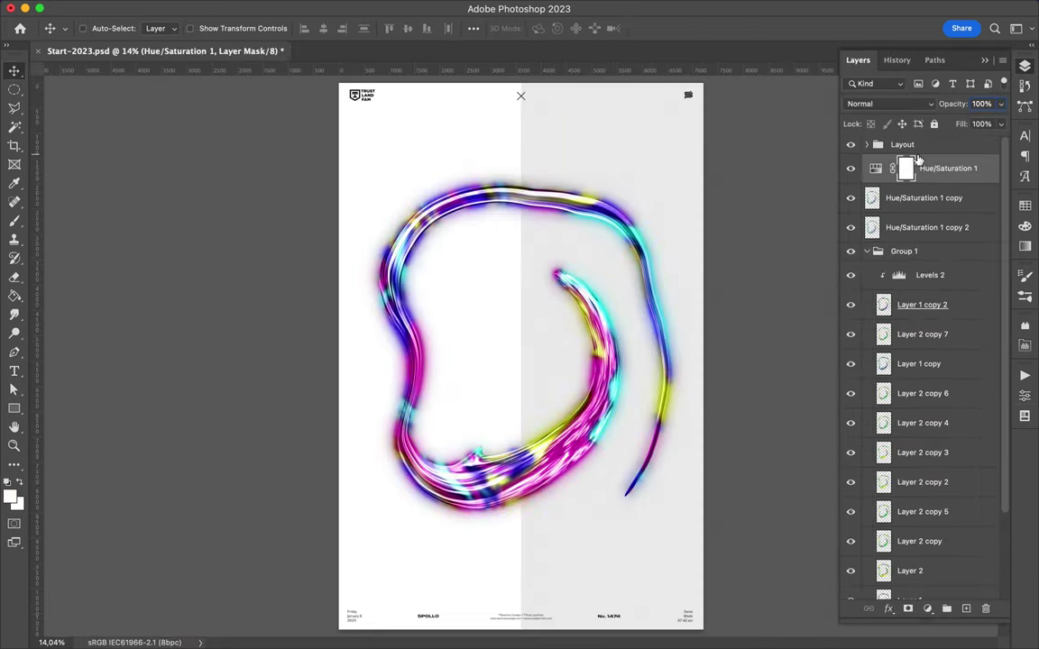
{"action": "left_click_drag", "start_coordinate": [957, 459], "coordinate": [783, 470]}
{"action": "key", "text": "F7"}
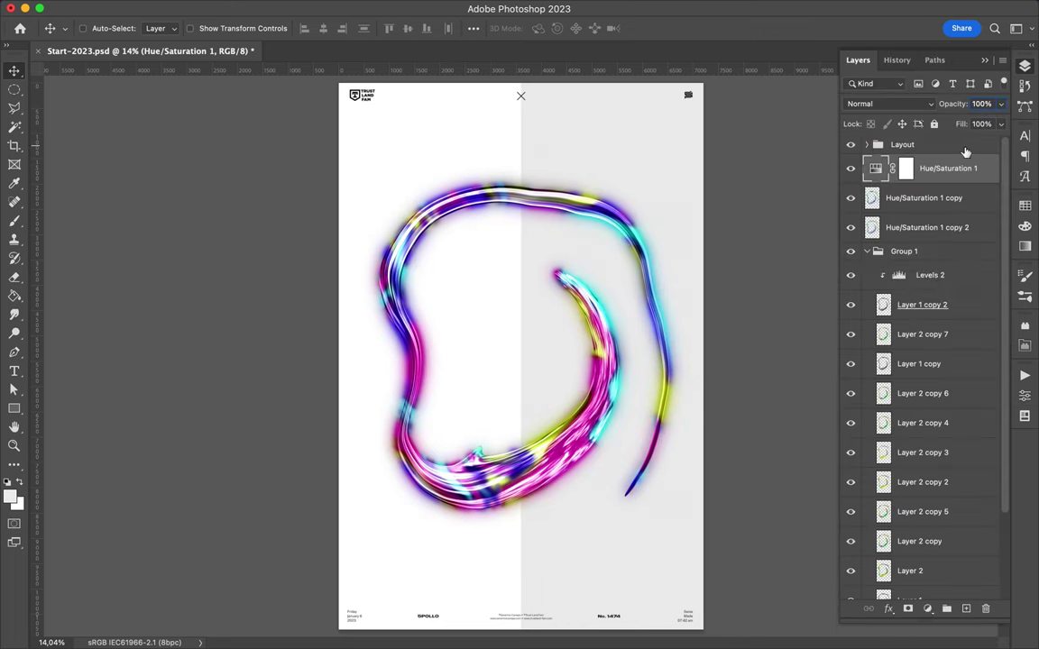
{"action": "left_click_drag", "start_coordinate": [947, 168], "coordinate": [928, 273]}
{"action": "double_click", "coordinate": [879, 171]}
{"action": "left_click_drag", "start_coordinate": [959, 450], "coordinate": [954, 456]}
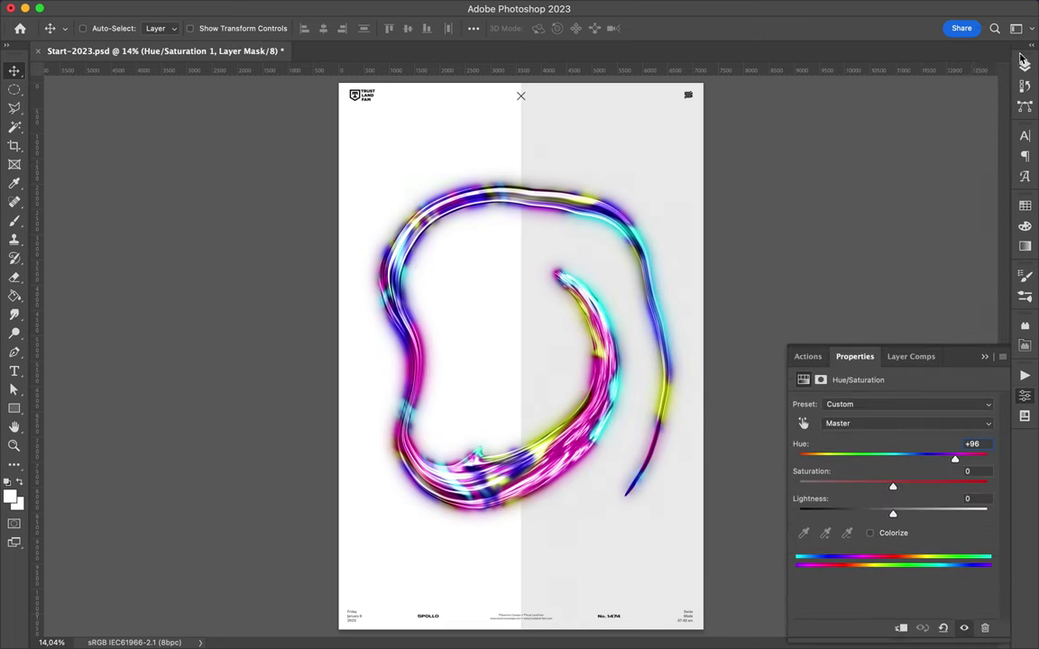
{"action": "key", "text": "F7"}
Step: Show Hue/Saturation 1, collapse Group 1, and sample a colour from the swirl strokes
{"action": "left_click", "coordinate": [850, 169]}
{"action": "left_click", "coordinate": [850, 171]}
{"action": "left_click", "coordinate": [850, 170]}
{"action": "left_click", "coordinate": [850, 171]}
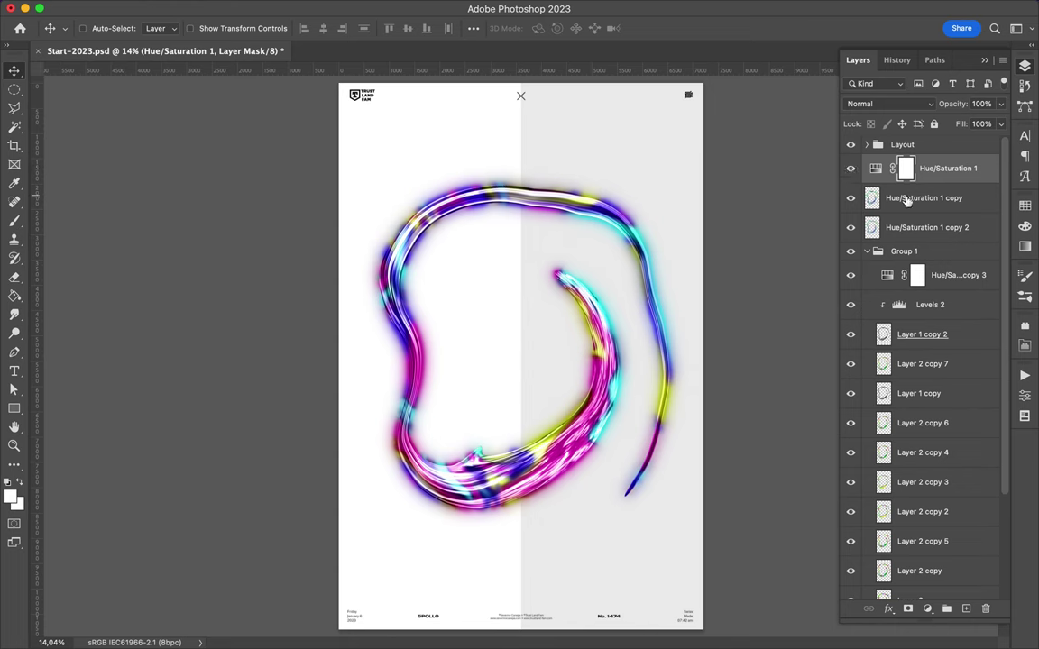
{"action": "left_click", "coordinate": [866, 251]}
{"action": "key", "text": "alt+bracketleft"}
{"action": "left_click_drag", "start_coordinate": [387, 335], "coordinate": [369, 294]}
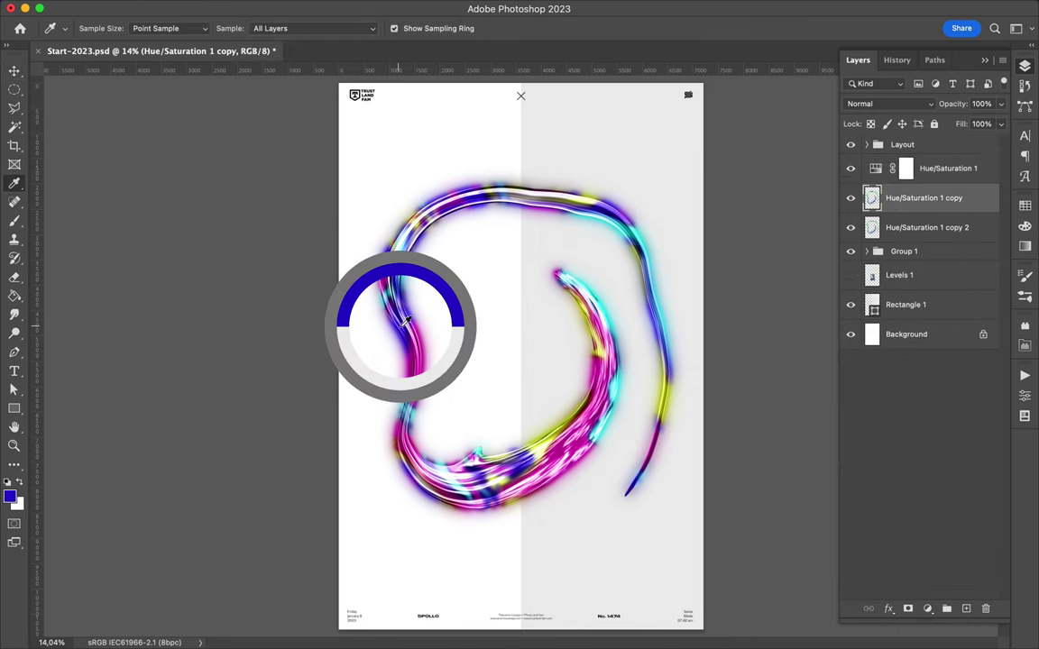
Step: Sample blues from the swirl strokes and type LIQUID across the middle of the poster
{"action": "mouse_move", "coordinate": [541, 383]}
{"action": "left_mouse_down"}
{"action": "mouse_move", "coordinate": [605, 423]}
{"action": "mouse_move", "coordinate": [654, 383]}
{"action": "left_mouse_up"}
{"action": "mouse_move", "coordinate": [497, 415]}
{"action": "left_mouse_down"}
{"action": "mouse_move", "coordinate": [489, 193]}
{"action": "mouse_move", "coordinate": [628, 210]}
{"action": "mouse_move", "coordinate": [597, 186]}
{"action": "left_mouse_up"}
{"action": "scroll", "coordinate": [503, 325], "scroll_direction": "down", "scroll_amount": 2}
{"action": "key", "text": "t"}
{"action": "left_click", "coordinate": [477, 320]}
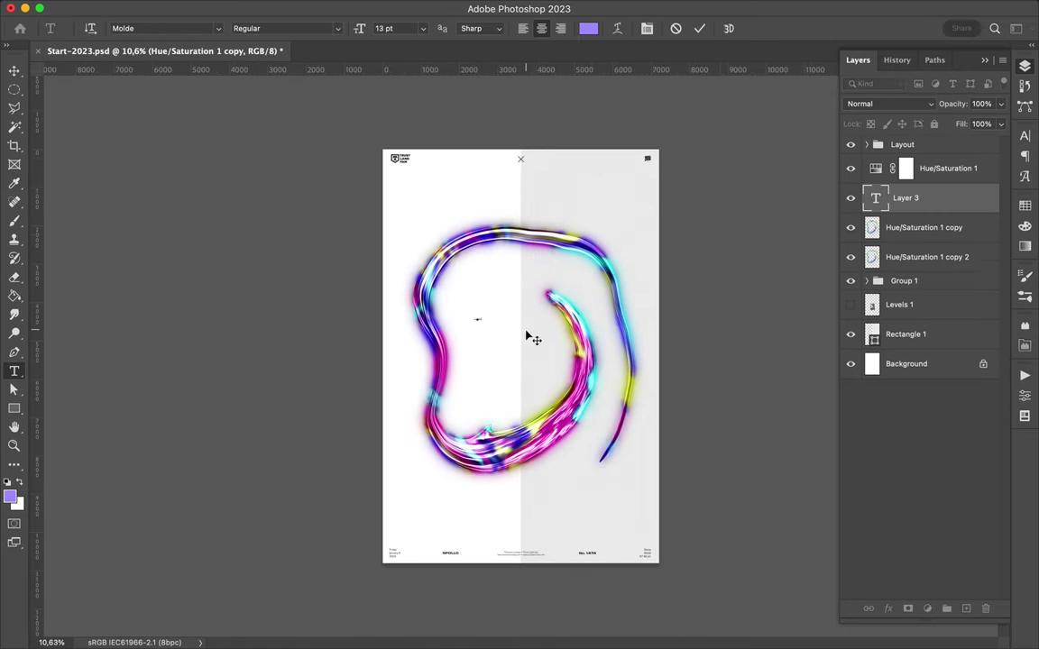
{"action": "type", "text": "LIQUID"}
Step: Choose a font for LIQUID from the Character panel's font list
{"action": "left_click", "coordinate": [1024, 136]}
{"action": "left_click", "coordinate": [935, 157]}
{"action": "scroll", "coordinate": [815, 275], "scroll_direction": "up", "scroll_amount": 10}
{"action": "scroll", "coordinate": [816, 275], "scroll_direction": "up", "scroll_amount": 5}
{"action": "scroll", "coordinate": [811, 268], "scroll_direction": "up", "scroll_amount": 3}
{"action": "scroll", "coordinate": [892, 232], "scroll_direction": "down", "scroll_amount": 5}
{"action": "scroll", "coordinate": [893, 238], "scroll_direction": "down", "scroll_amount": 5}
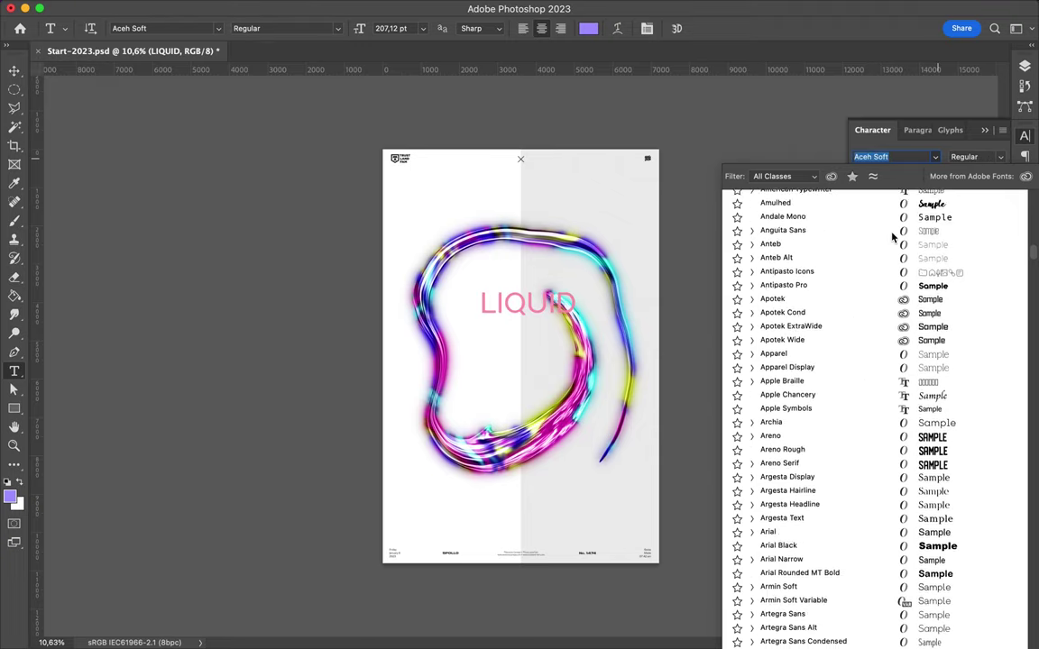
{"action": "scroll", "coordinate": [858, 401], "scroll_direction": "down", "scroll_amount": 2}
{"action": "scroll", "coordinate": [858, 401], "scroll_direction": "down", "scroll_amount": 5}
{"action": "scroll", "coordinate": [851, 456], "scroll_direction": "down", "scroll_amount": 3}
{"action": "scroll", "coordinate": [851, 460], "scroll_direction": "down", "scroll_amount": 15}
{"action": "scroll", "coordinate": [851, 460], "scroll_direction": "up", "scroll_amount": 15}
{"action": "scroll", "coordinate": [779, 470], "scroll_direction": "down", "scroll_amount": 2}
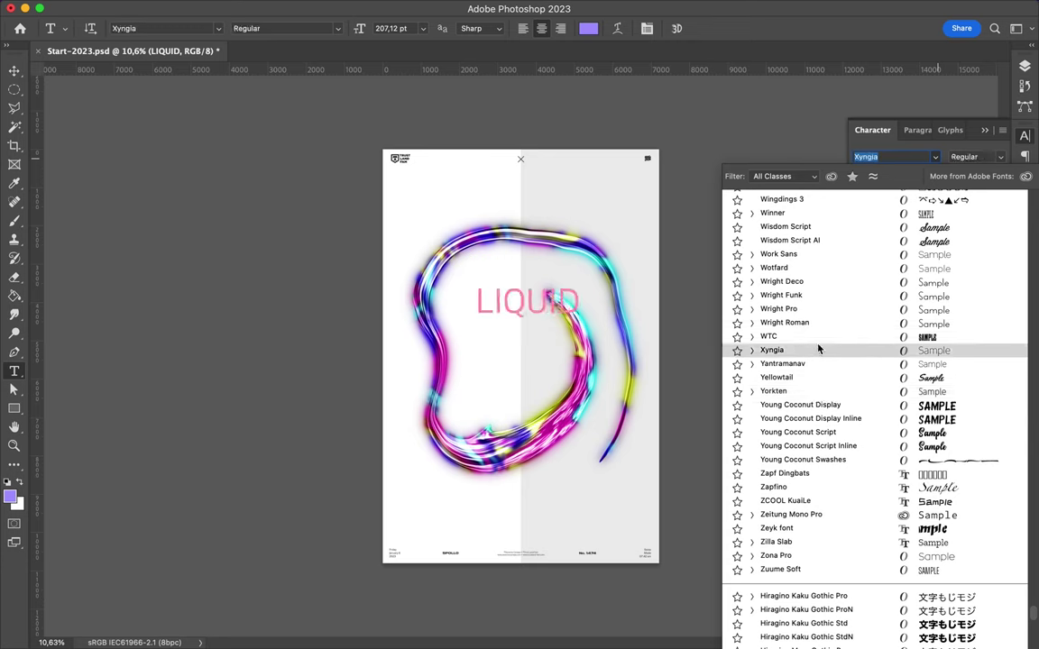
{"action": "scroll", "coordinate": [784, 270], "scroll_direction": "up", "scroll_amount": 3}
{"action": "scroll", "coordinate": [787, 296], "scroll_direction": "up", "scroll_amount": 3}
{"action": "scroll", "coordinate": [829, 302], "scroll_direction": "up", "scroll_amount": 3}
{"action": "scroll", "coordinate": [884, 306], "scroll_direction": "up", "scroll_amount": 5}
{"action": "scroll", "coordinate": [930, 310], "scroll_direction": "up", "scroll_amount": 2}
{"action": "scroll", "coordinate": [930, 310], "scroll_direction": "up", "scroll_amount": 1}
{"action": "scroll", "coordinate": [933, 307], "scroll_direction": "up", "scroll_amount": 10}
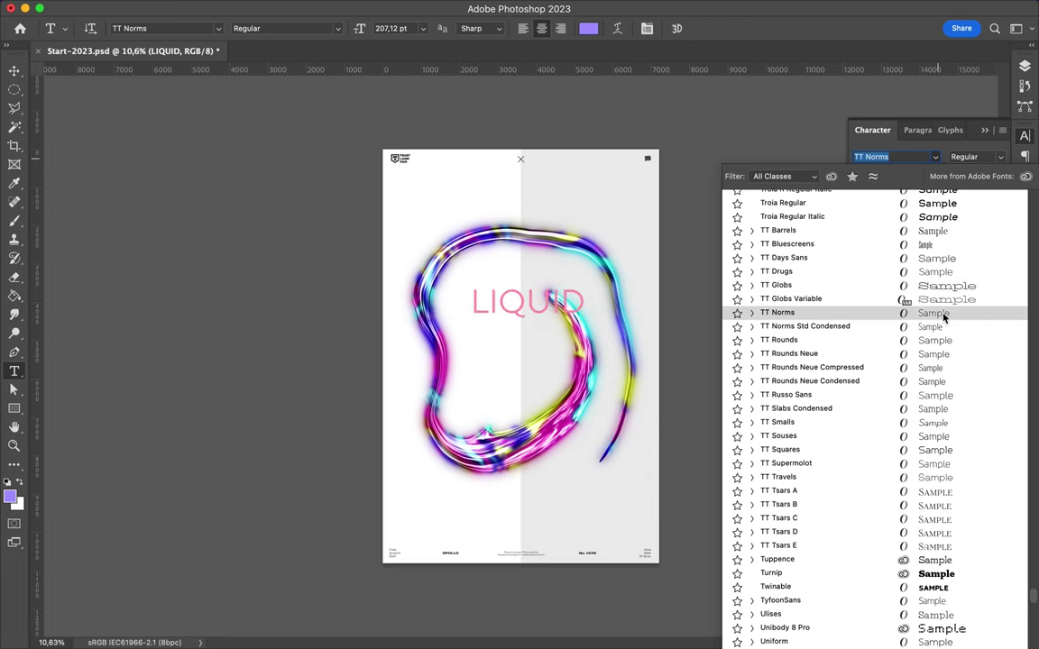
{"action": "scroll", "coordinate": [944, 316], "scroll_direction": "up", "scroll_amount": 3}
{"action": "scroll", "coordinate": [944, 316], "scroll_direction": "up", "scroll_amount": 5}
{"action": "scroll", "coordinate": [893, 298], "scroll_direction": "up", "scroll_amount": 15}
{"action": "scroll", "coordinate": [844, 280], "scroll_direction": "down", "scroll_amount": 10}
{"action": "scroll", "coordinate": [845, 357], "scroll_direction": "down", "scroll_amount": 10}
{"action": "left_click", "coordinate": [812, 354]}
Step: Colour LIQUID green and move its layer below Levels 1, grouping the swirl layers
{"action": "key", "text": "v"}
{"action": "left_click_drag", "start_coordinate": [904, 198], "coordinate": [920, 306]}
{"action": "left_click", "coordinate": [1025, 206]}
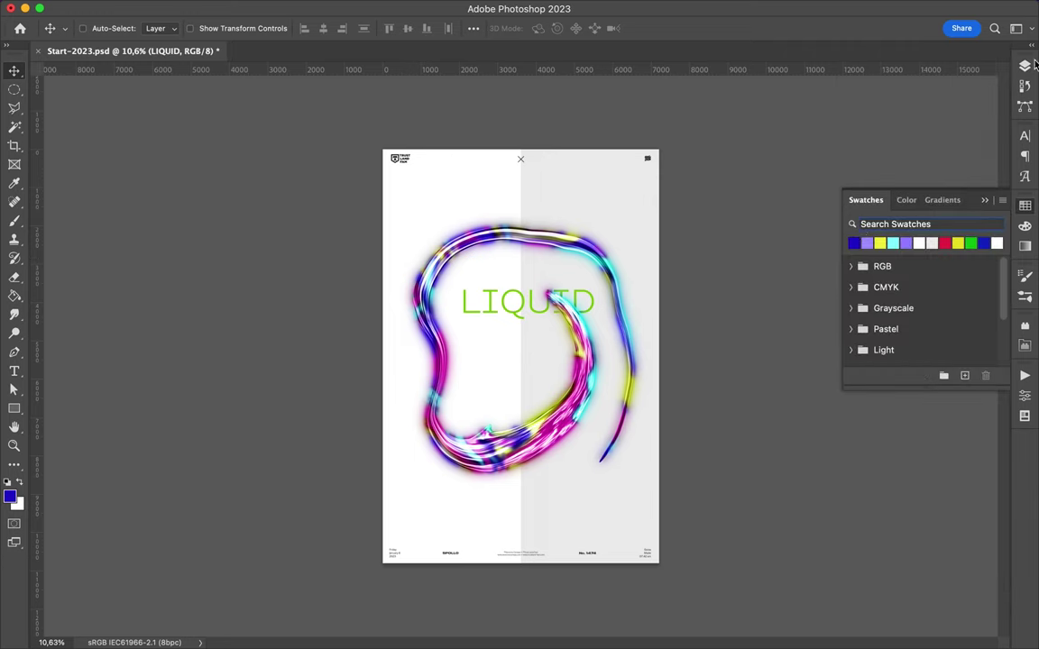
{"action": "left_click", "coordinate": [1024, 65]}
{"action": "mouse_move", "coordinate": [888, 216]}
{"action": "left_mouse_down"}
{"action": "mouse_move", "coordinate": [888, 167]}
{"action": "mouse_move", "coordinate": [888, 216]}
{"action": "left_mouse_up"}
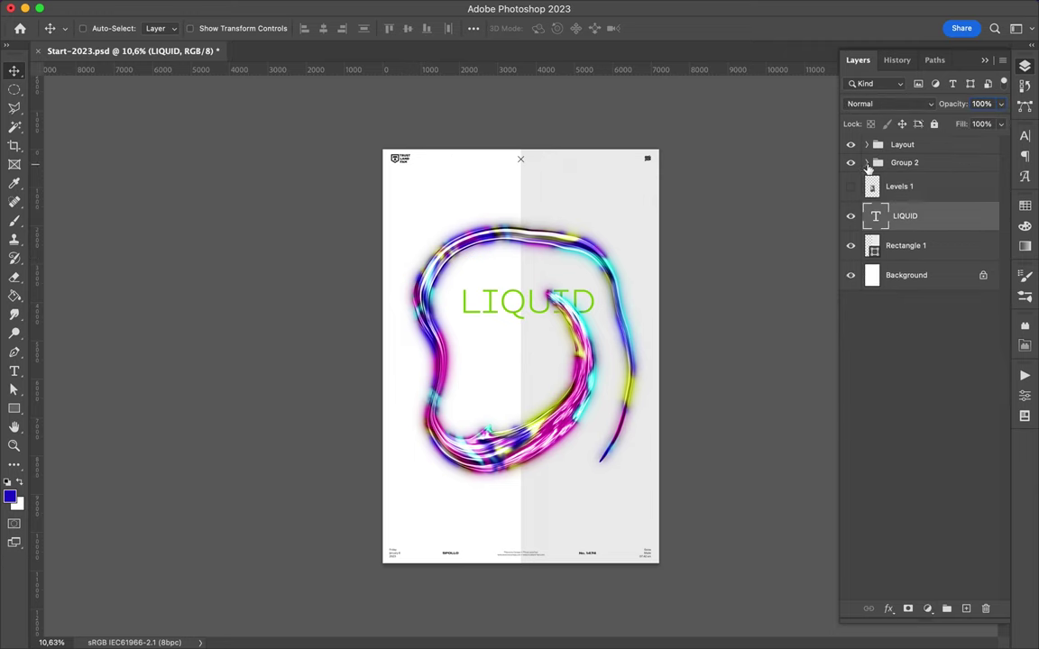
Step: Move Hue/Saturation 1 out of Group 2 and shift the swirl group right to reveal LIQUID
{"action": "left_click", "coordinate": [866, 163]}
{"action": "left_click_drag", "start_coordinate": [889, 151], "coordinate": [889, 155]}
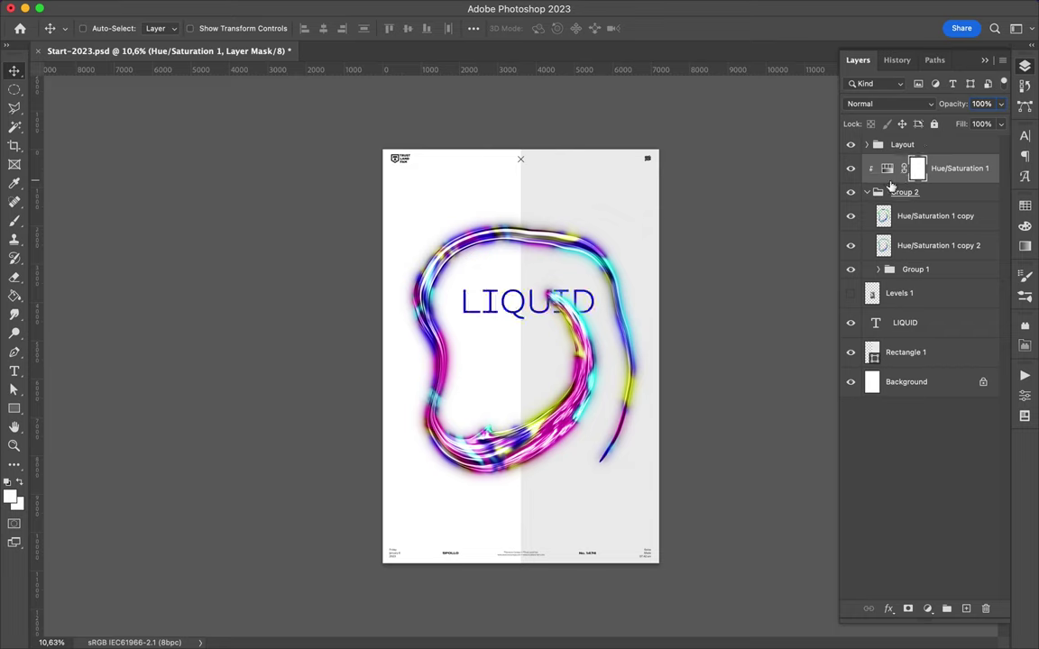
{"action": "left_click", "coordinate": [866, 189]}
{"action": "left_click", "coordinate": [897, 245]}
{"action": "left_click", "coordinate": [474, 28]}
{"action": "left_click", "coordinate": [527, 162]}
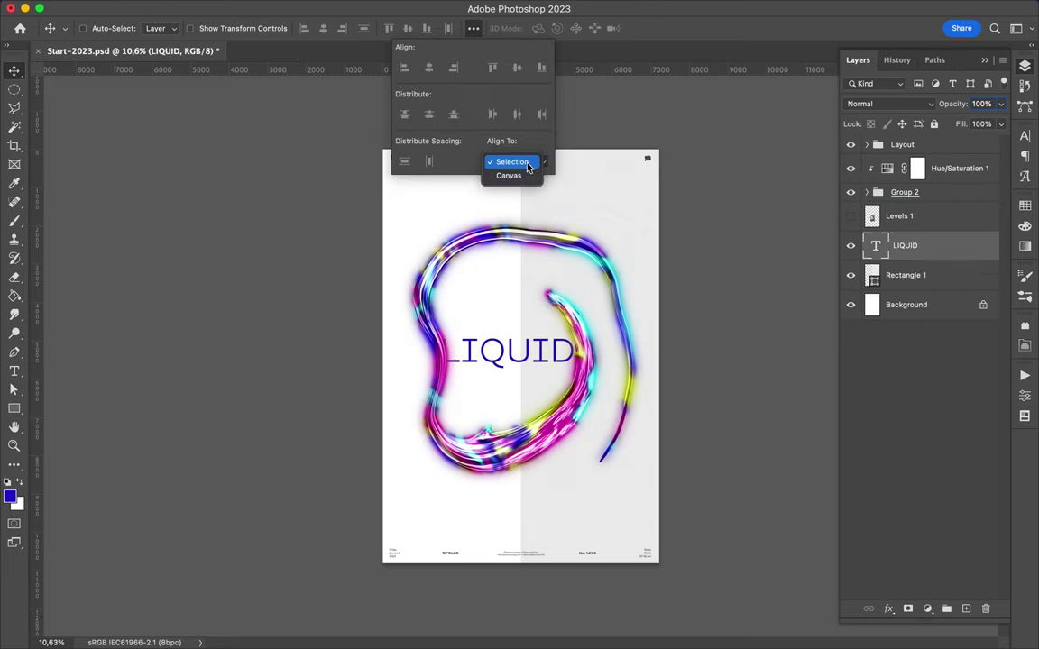
{"action": "left_click", "coordinate": [546, 395]}
{"action": "left_click_drag", "start_coordinate": [513, 413], "coordinate": [524, 413]}
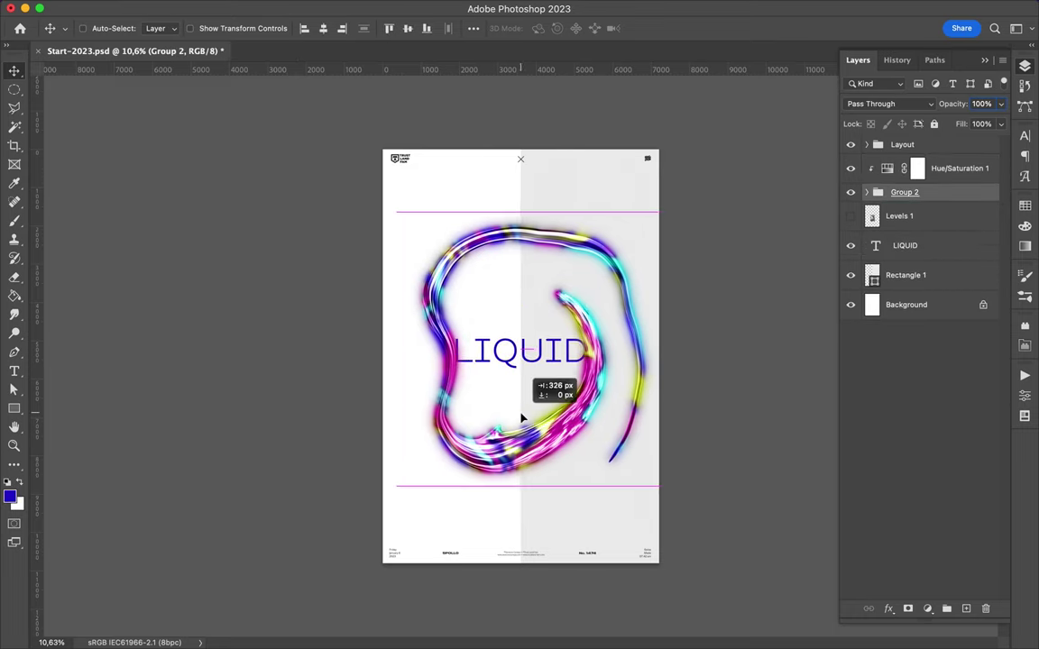
Step: Shrink the title to 67 pt, set tracking to 600, and edit it to two-line LIQUID #5
{"action": "key", "text": "ctrl+t"}
{"action": "left_click_drag", "start_coordinate": [520, 333], "coordinate": [519, 346]}
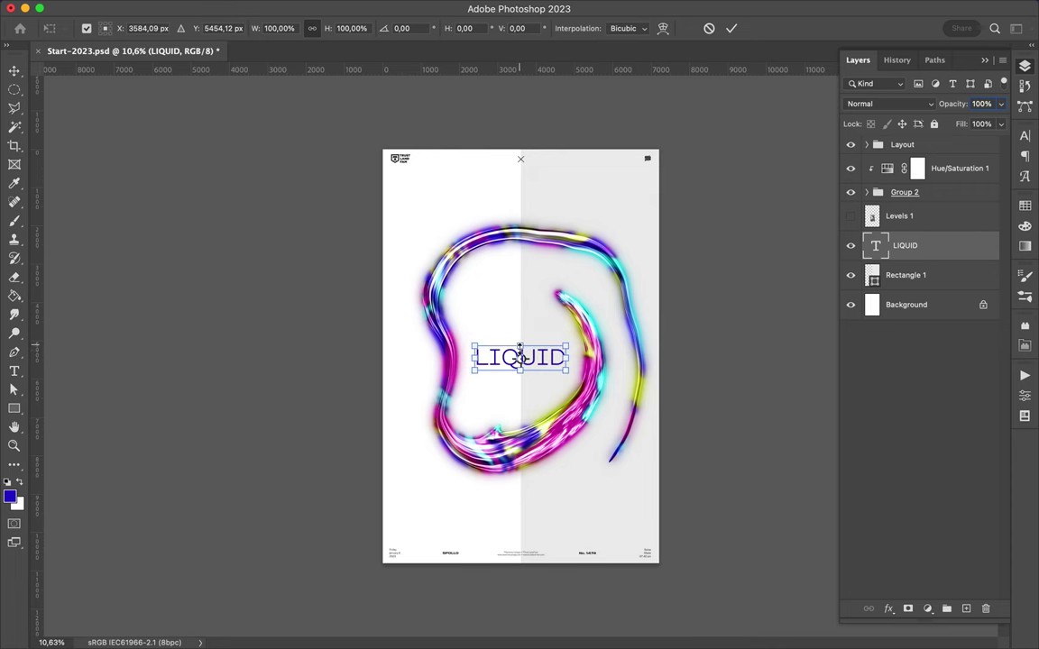
{"action": "key", "text": "Return"}
{"action": "left_click", "coordinate": [1024, 136]}
{"action": "type", "text": "400"}
{"action": "key", "text": "Return"}
{"action": "double_click", "coordinate": [564, 357]}
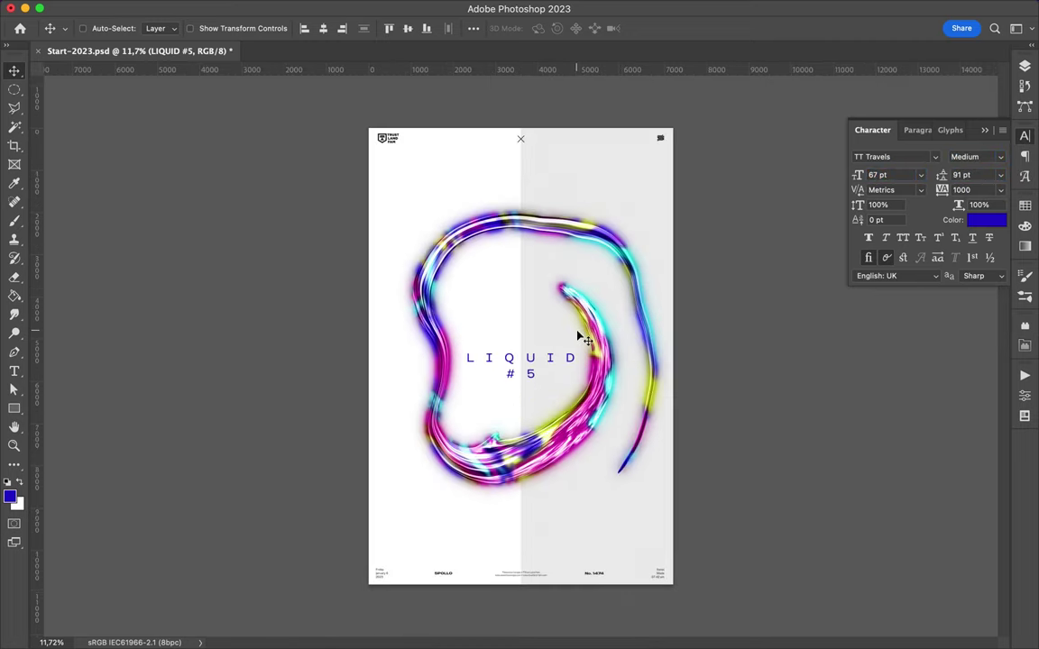
{"action": "left_click", "coordinate": [970, 191]}
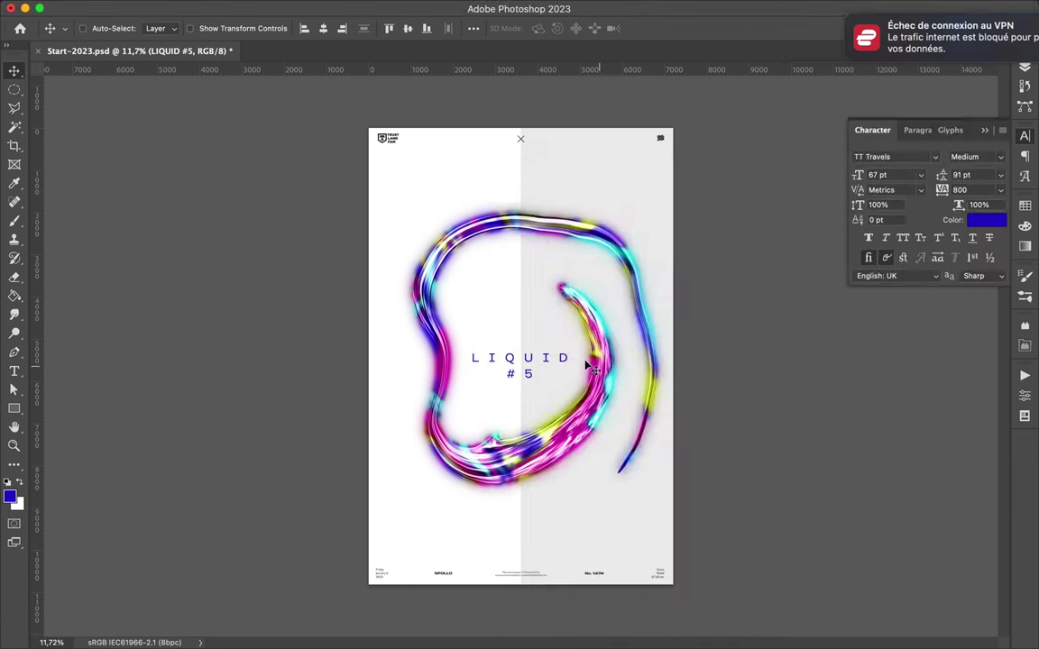
{"action": "left_click", "coordinate": [1021, 72]}
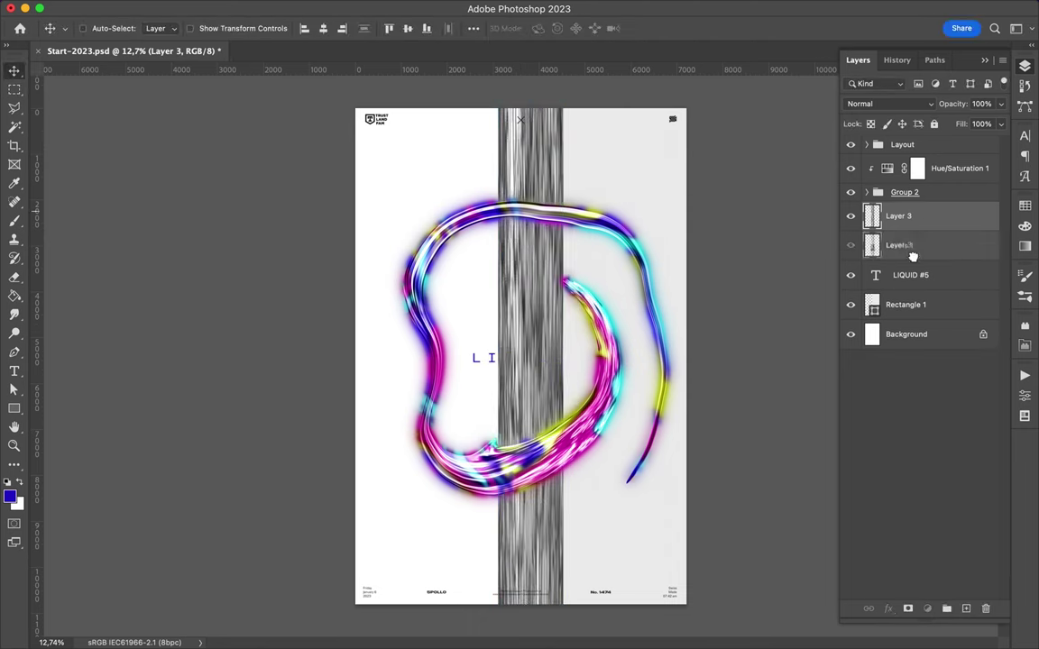
Step: Set the texture strip Layer 3 to Linear Burn blend mode with 34% fill
{"action": "left_click", "coordinate": [888, 104]}
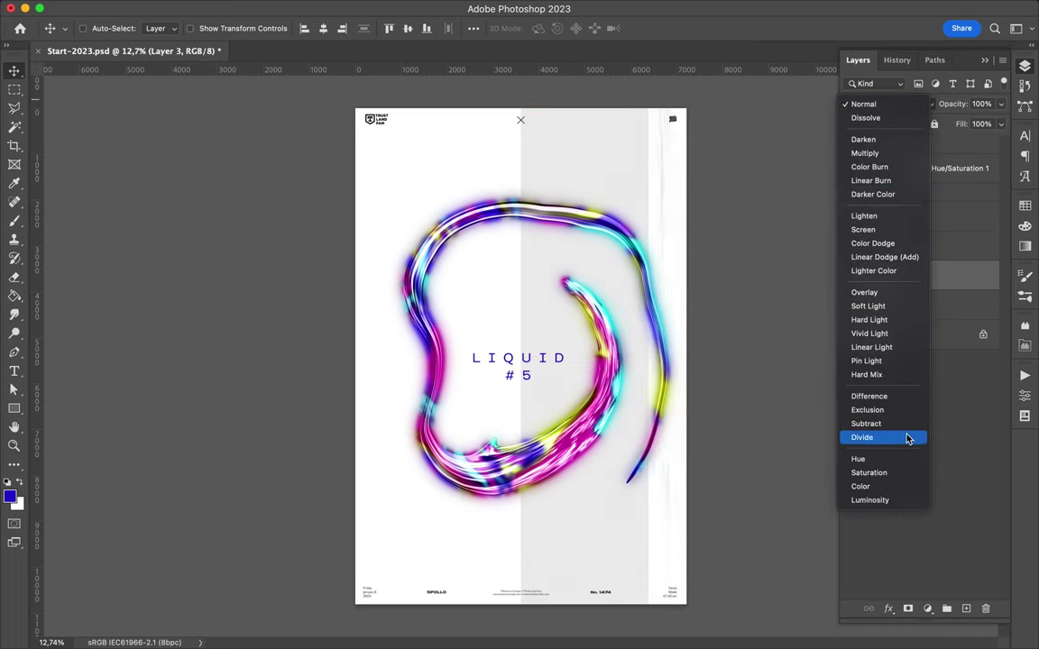
{"action": "left_click", "coordinate": [879, 180]}
{"action": "left_click_drag", "start_coordinate": [993, 144], "coordinate": [953, 144]}
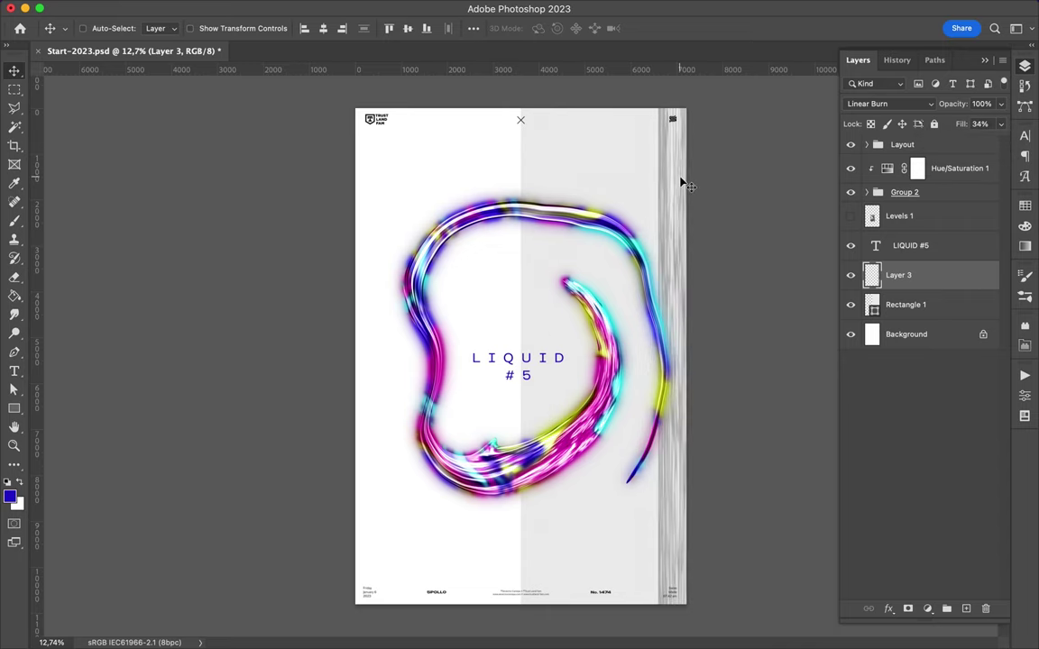
Step: Duplicate the LIQUID #5 title, rotate the copy vertical, and start editing its text
{"action": "key", "text": "ctrl+j"}
{"action": "key", "text": "ctrl+t"}
{"action": "mouse_move", "coordinate": [550, 297]}
{"action": "left_mouse_down"}
{"action": "mouse_move", "coordinate": [495, 287]}
{"action": "mouse_move", "coordinate": [533, 162]}
{"action": "left_mouse_up"}
{"action": "key", "text": "Return"}
{"action": "key", "text": "t"}
{"action": "left_click", "coordinate": [521, 334]}
Step: Enlarge the vertical LIQUID word and set its tracking to 200
{"action": "key", "text": "ctrl+Return"}
{"action": "key", "text": "ctrl+t"}
{"action": "left_click_drag", "start_coordinate": [471, 415], "coordinate": [445, 563]}
{"action": "left_click_drag", "start_coordinate": [498, 158], "coordinate": [501, 106]}
{"action": "key", "text": "Return"}
{"action": "left_click", "coordinate": [1025, 135]}
{"action": "type", "text": "200"}
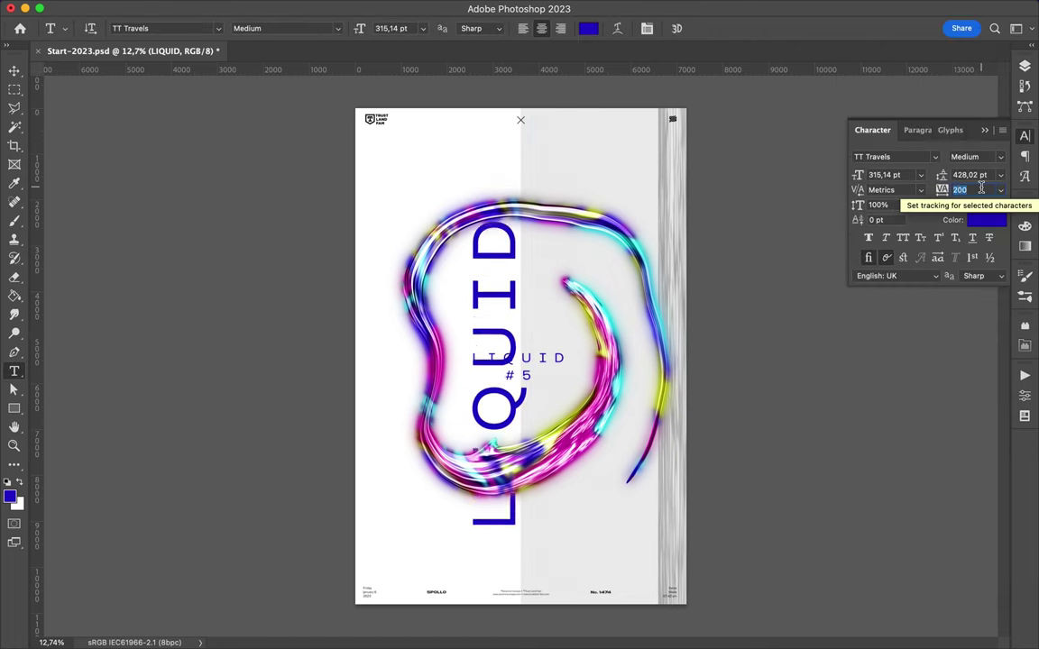
{"action": "key", "text": "ctrl+t"}
Step: Stretch the vertical LIQUID to fill the page height, about 481.95 pt
{"action": "mouse_move", "coordinate": [440, 170]}
{"action": "left_mouse_down"}
{"action": "mouse_move", "coordinate": [455, 532]}
{"action": "mouse_move", "coordinate": [424, 591]}
{"action": "left_mouse_up"}
{"action": "key", "text": "Return"}
{"action": "key", "text": "ctrl+t"}
{"action": "left_click_drag", "start_coordinate": [532, 124], "coordinate": [559, 101]}
{"action": "key", "text": "Return"}
Step: Rasterize LIQUID, fade it to pale grey, and place it below texture Layer 3
{"action": "left_click", "coordinate": [1024, 65]}
{"action": "right_click", "coordinate": [934, 245]}
{"action": "key", "text": "Escape"}
{"action": "left_click", "coordinate": [1024, 206]}
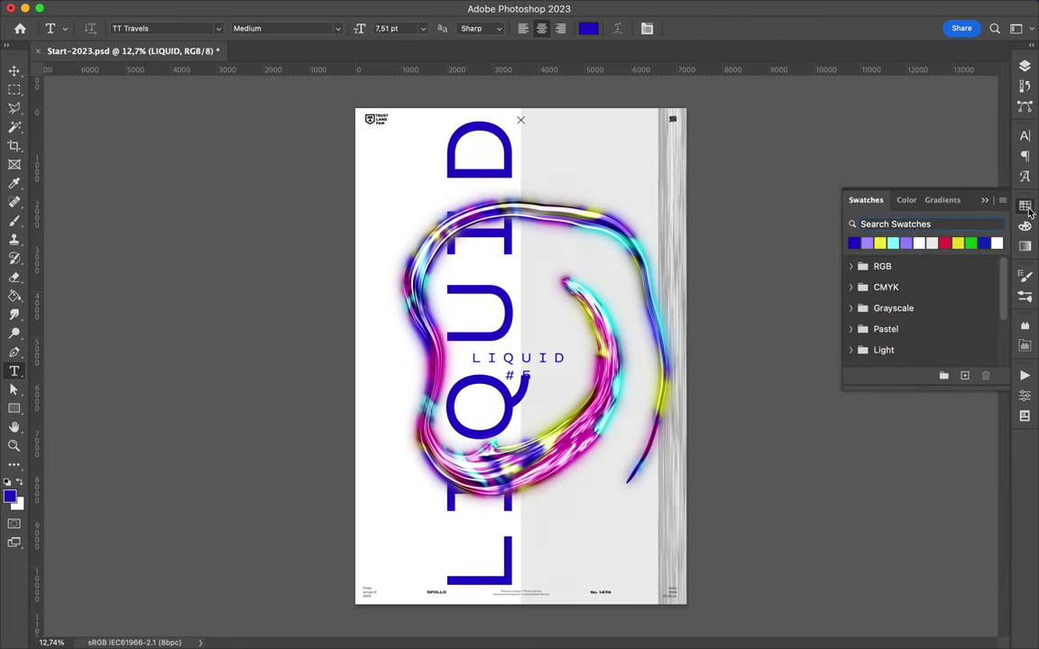
{"action": "key", "text": "v"}
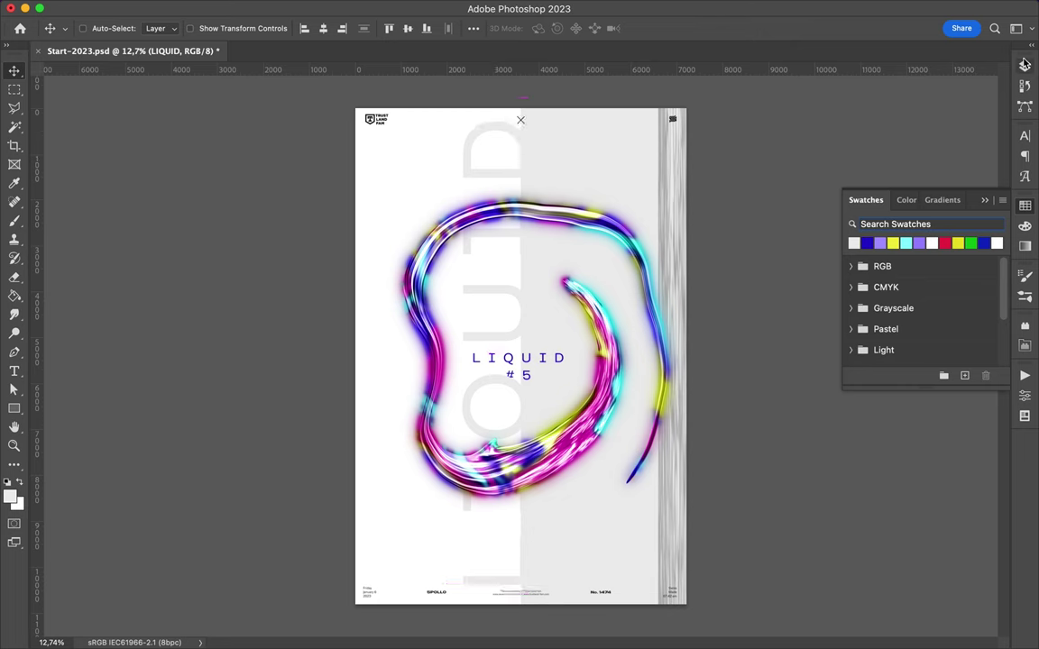
{"action": "left_click", "coordinate": [1024, 65]}
{"action": "left_click_drag", "start_coordinate": [902, 242], "coordinate": [910, 321]}
{"action": "mouse_move", "coordinate": [518, 300]}
{"action": "left_mouse_down"}
{"action": "mouse_move", "coordinate": [655, 291]}
{"action": "mouse_move", "coordinate": [528, 309]}
{"action": "left_mouse_up"}
{"action": "key", "text": "ctrl+z"}
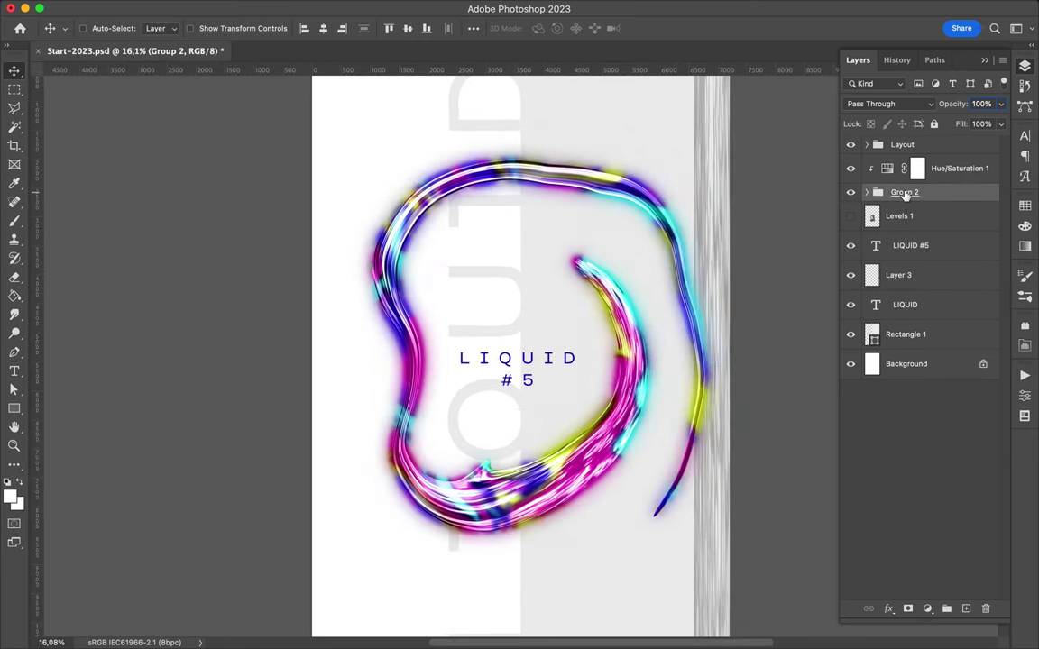
Step: Merge the swirl layers and copy a square swirl patch to the bottom and top edges
{"action": "key", "text": "ctrl+e"}
{"action": "key", "text": "m"}
{"action": "left_click_drag", "start_coordinate": [486, 425], "coordinate": [529, 449]}
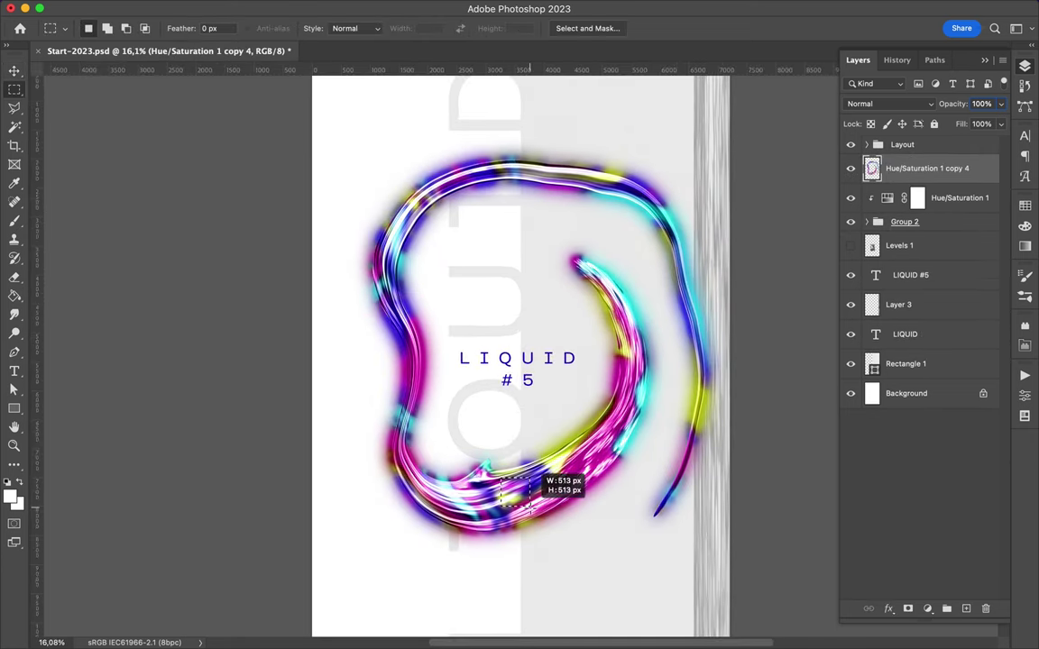
{"action": "key", "text": "ctrl+j"}
{"action": "scroll", "coordinate": [477, 458], "scroll_direction": "down", "scroll_amount": 5}
{"action": "left_click_drag", "start_coordinate": [526, 196], "coordinate": [525, 407]}
{"action": "scroll", "coordinate": [407, 83], "scroll_direction": "down", "scroll_amount": 2}
{"action": "left_click_drag", "start_coordinate": [536, 577], "coordinate": [520, 101]}
{"action": "key", "text": "Return"}
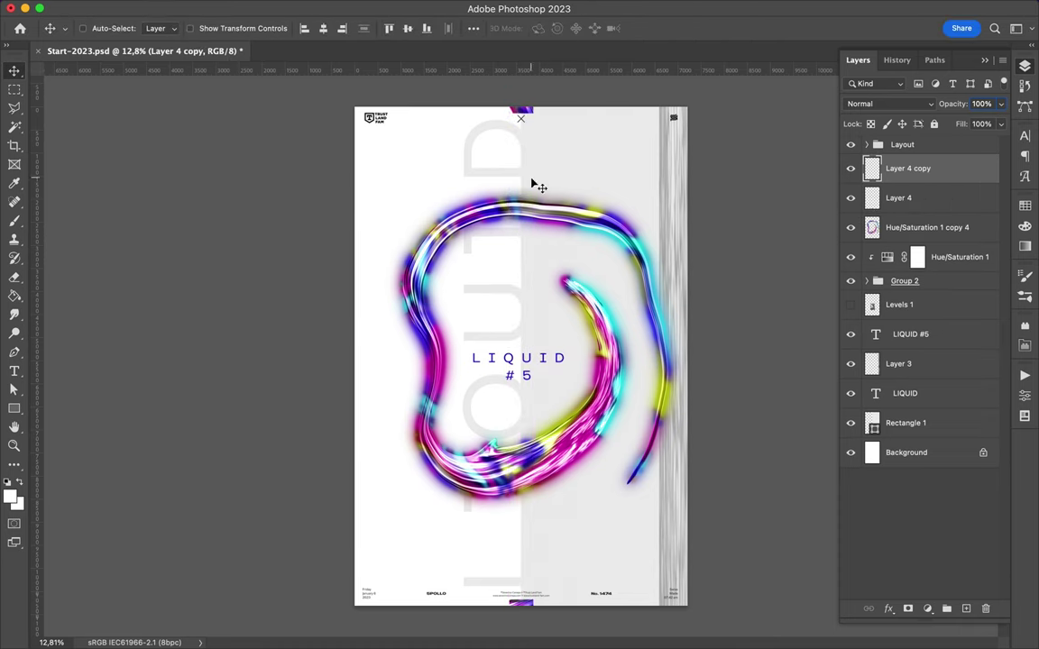
Step: Copy a strip of the merged swirl to a new layer and shift it sideways
{"action": "scroll", "coordinate": [551, 288], "scroll_direction": "up", "scroll_amount": 1}
{"action": "scroll", "coordinate": [537, 337], "scroll_direction": "down", "scroll_amount": 1}
{"action": "scroll", "coordinate": [535, 337], "scroll_direction": "up", "scroll_amount": 2}
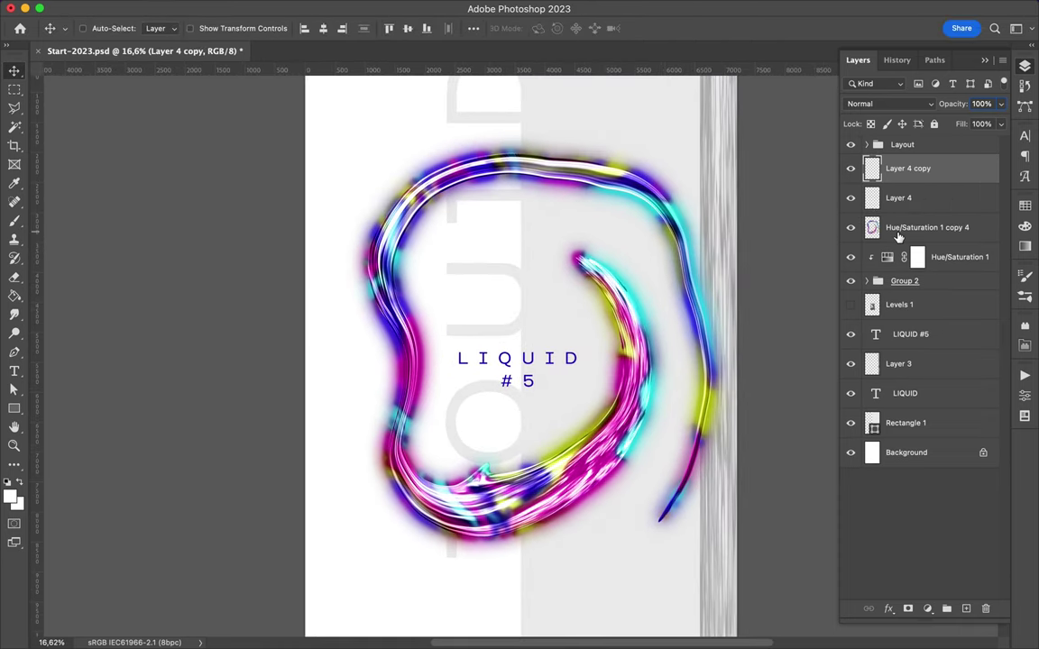
{"action": "left_click", "coordinate": [547, 223], "text": "ctrl"}
{"action": "key", "text": "m"}
{"action": "key", "text": "ctrl+j"}
{"action": "key", "text": "v"}
{"action": "left_click_drag", "start_coordinate": [605, 505], "coordinate": [548, 464]}
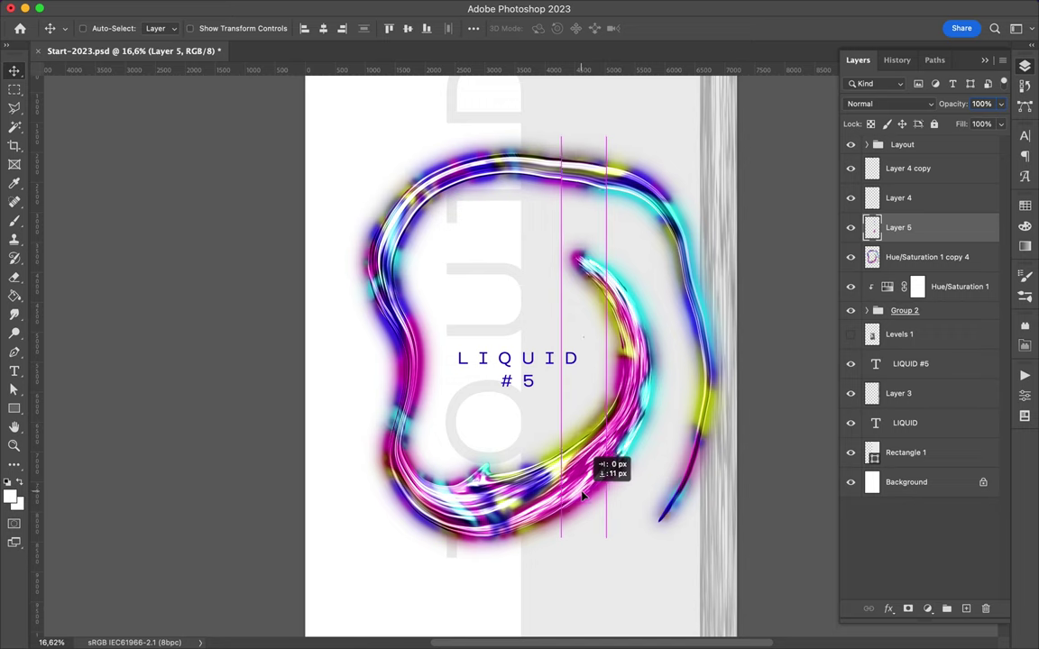
Step: Set the copied strip Layer 5 to Overlay blend mode
{"action": "left_click", "coordinate": [893, 104]}
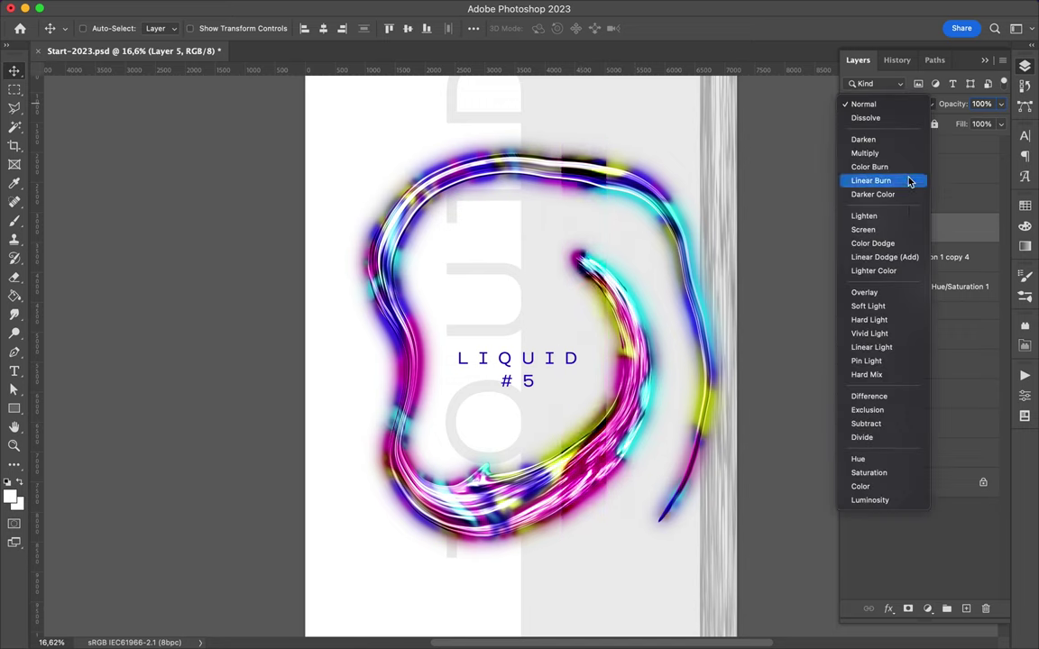
{"action": "left_click", "coordinate": [899, 294]}
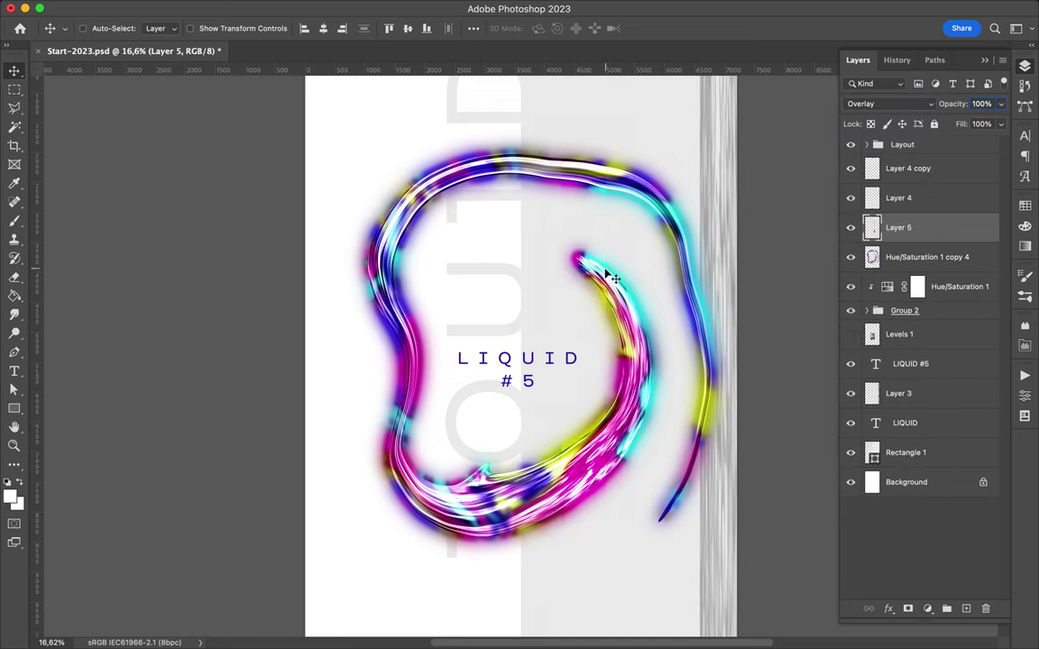
{"action": "scroll", "coordinate": [586, 199], "scroll_direction": "up", "scroll_amount": 2}
{"action": "scroll", "coordinate": [631, 162], "scroll_direction": "up", "scroll_amount": 2}
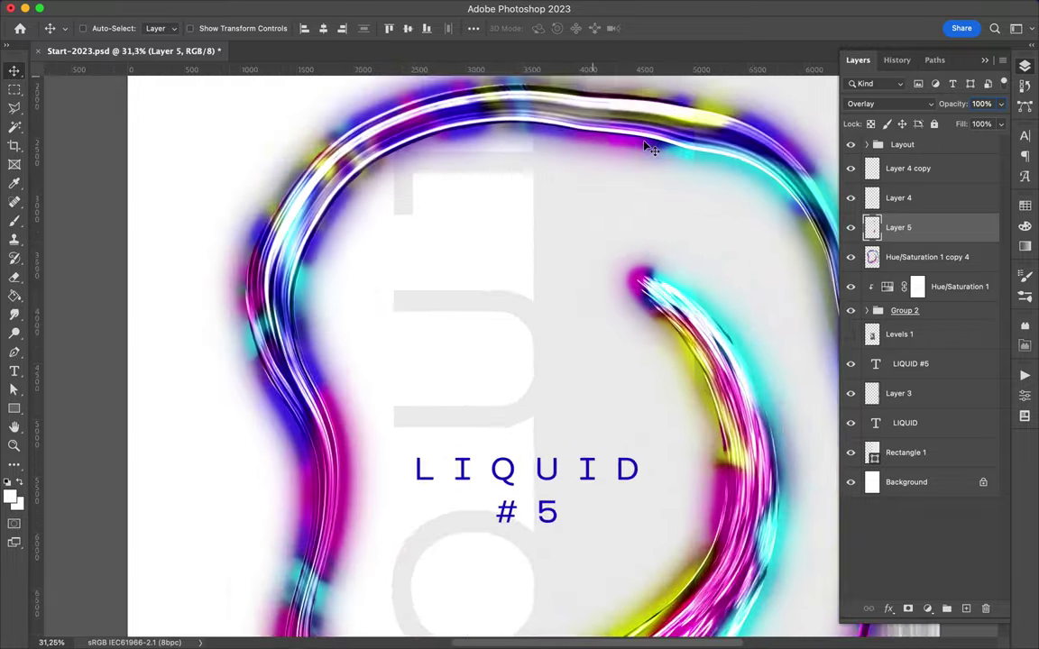
{"action": "scroll", "coordinate": [647, 147], "scroll_direction": "up", "scroll_amount": 2}
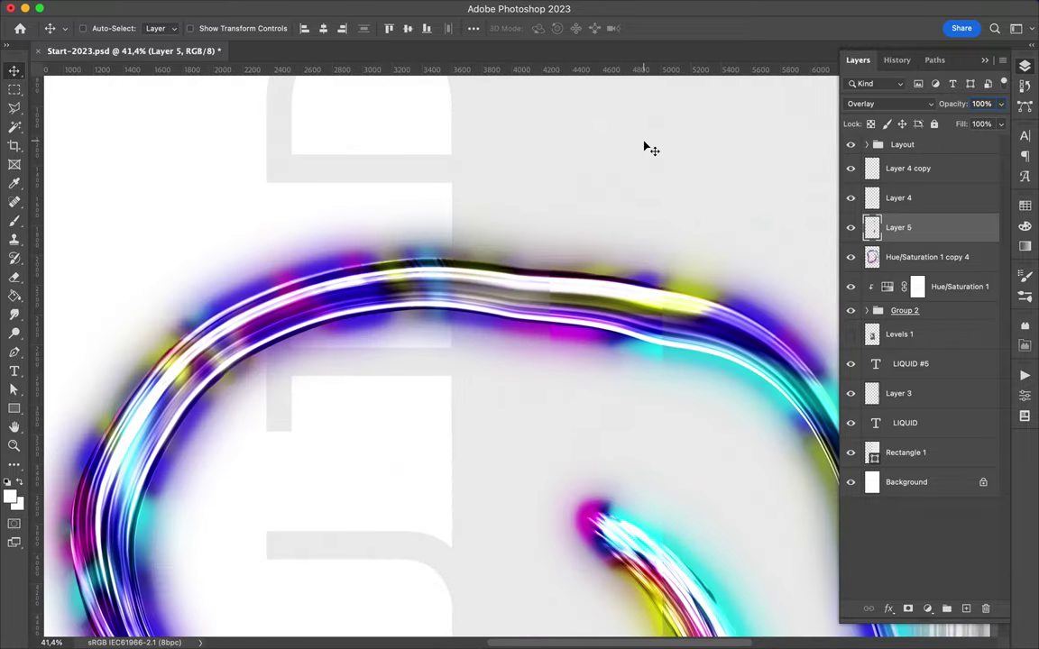
{"action": "scroll", "coordinate": [644, 158], "scroll_direction": "down", "scroll_amount": 3}
{"action": "scroll", "coordinate": [528, 371], "scroll_direction": "up", "scroll_amount": 2}
{"action": "scroll", "coordinate": [523, 375], "scroll_direction": "down", "scroll_amount": 1}
{"action": "scroll", "coordinate": [468, 379], "scroll_direction": "down", "scroll_amount": 1}
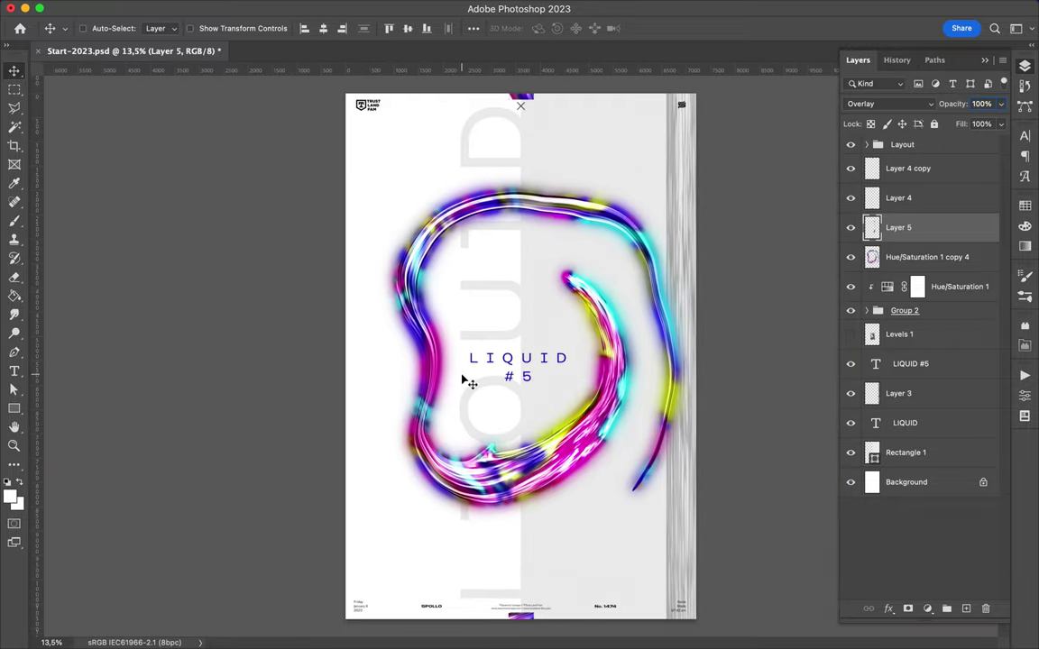
{"action": "left_click", "coordinate": [511, 360]}
Step: Draw a small blue triangle, rotate it to point right, and push it to the left edge
{"action": "key", "text": "u"}
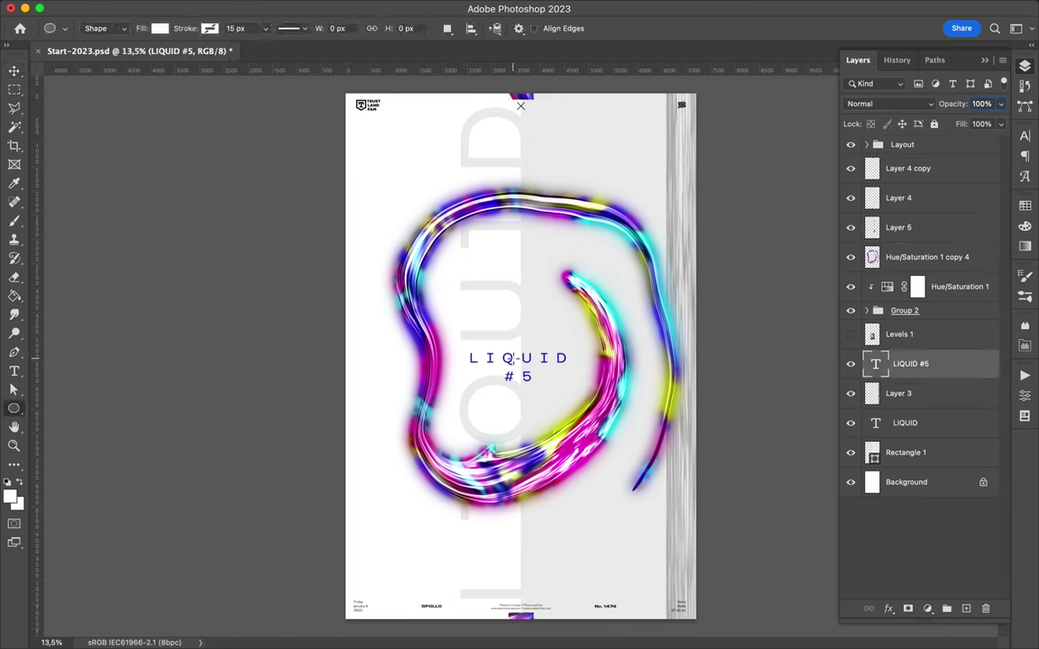
{"action": "left_click_drag", "start_coordinate": [383, 381], "coordinate": [396, 390]}
{"action": "left_click", "coordinate": [159, 28]}
{"action": "key", "text": "ctrl+t"}
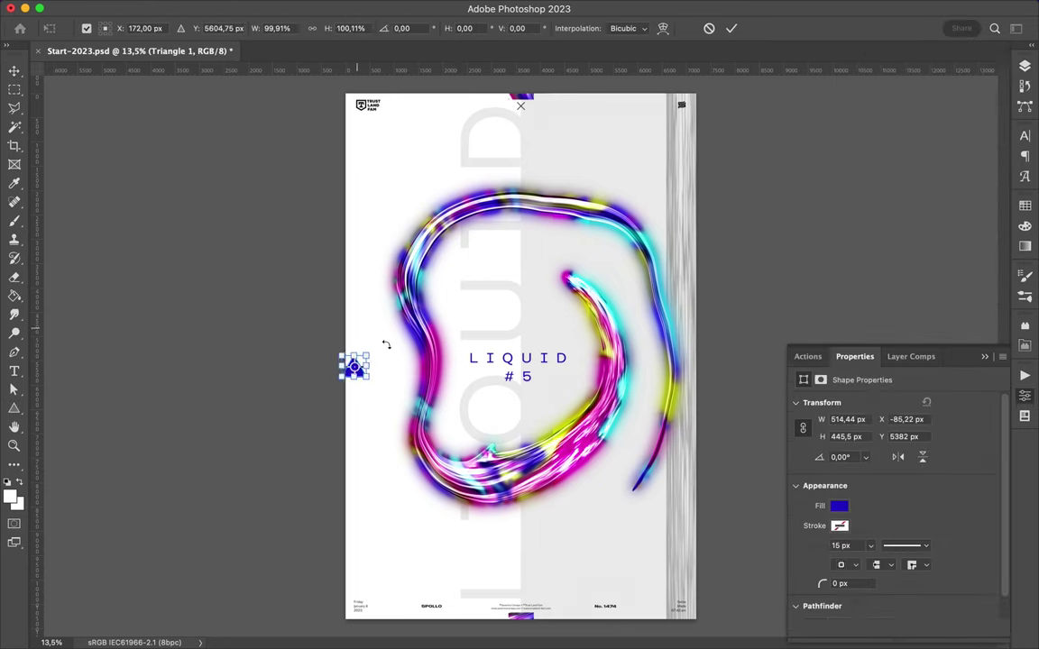
{"action": "left_click_drag", "start_coordinate": [324, 317], "coordinate": [365, 375]}
{"action": "key", "text": "Return"}
{"action": "key", "text": "v"}
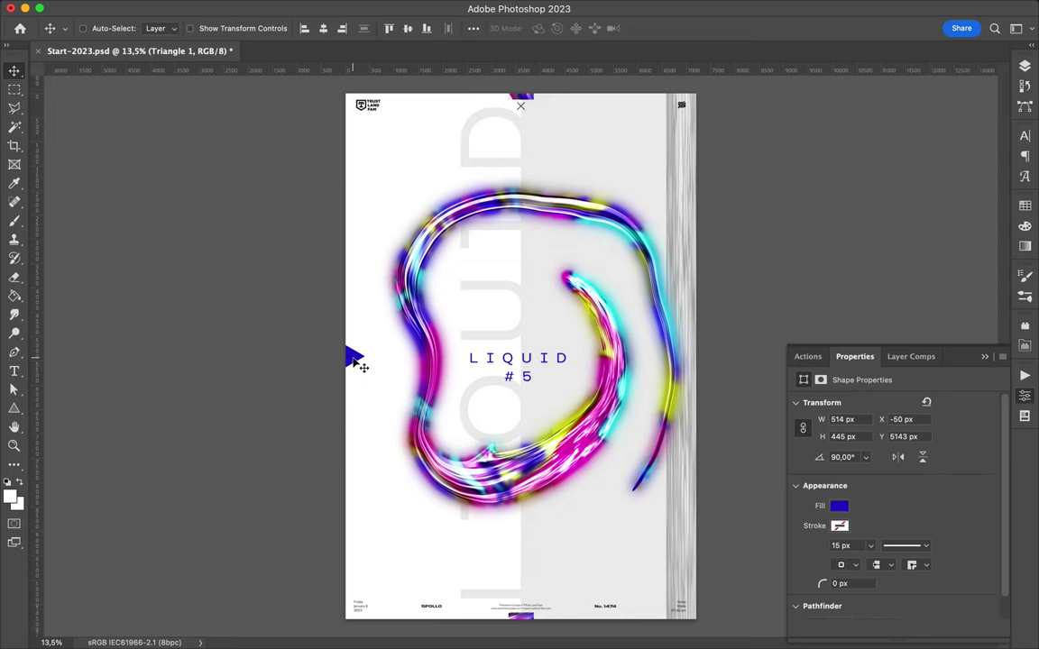
{"action": "left_click_drag", "start_coordinate": [358, 367], "coordinate": [339, 367]}
{"action": "scroll", "coordinate": [456, 325], "scroll_direction": "up", "scroll_amount": 1}
{"action": "scroll", "coordinate": [459, 327], "scroll_direction": "down", "scroll_amount": 2}
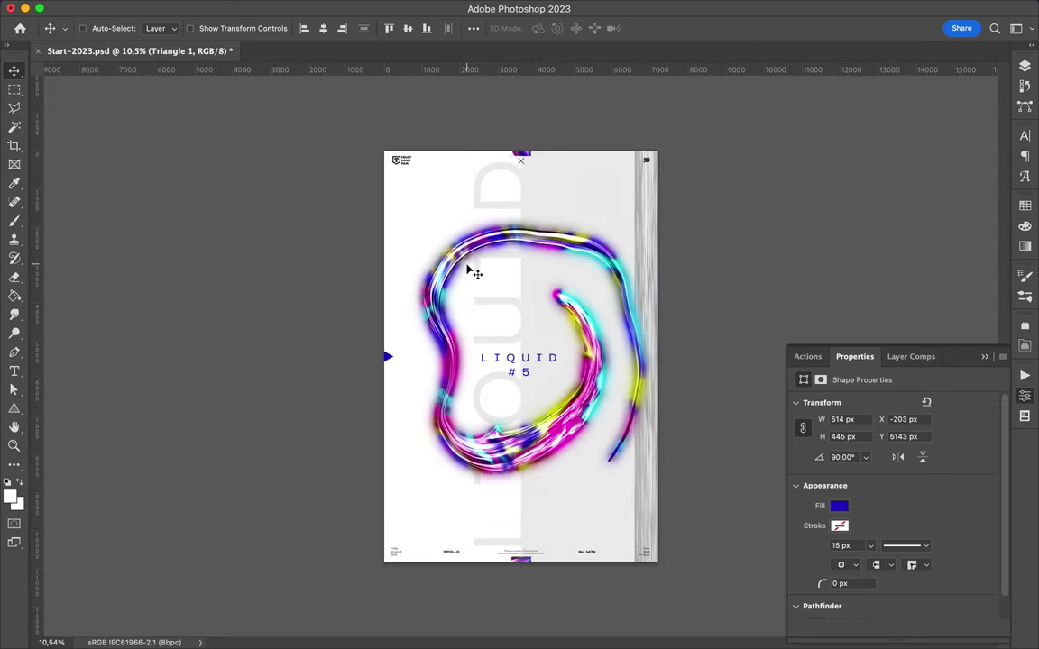
Step: Draw a pale lavender four-corner wedge Shape 2 in the top-left corner
{"action": "key", "text": "p"}
{"action": "left_click", "coordinate": [360, 140]}
{"action": "left_click", "coordinate": [439, 138]}
{"action": "left_click", "coordinate": [460, 301]}
{"action": "left_click", "coordinate": [373, 241]}
{"action": "left_click", "coordinate": [854, 243]}
{"action": "left_click", "coordinate": [1024, 67]}
{"action": "left_click", "coordinate": [1000, 104]}
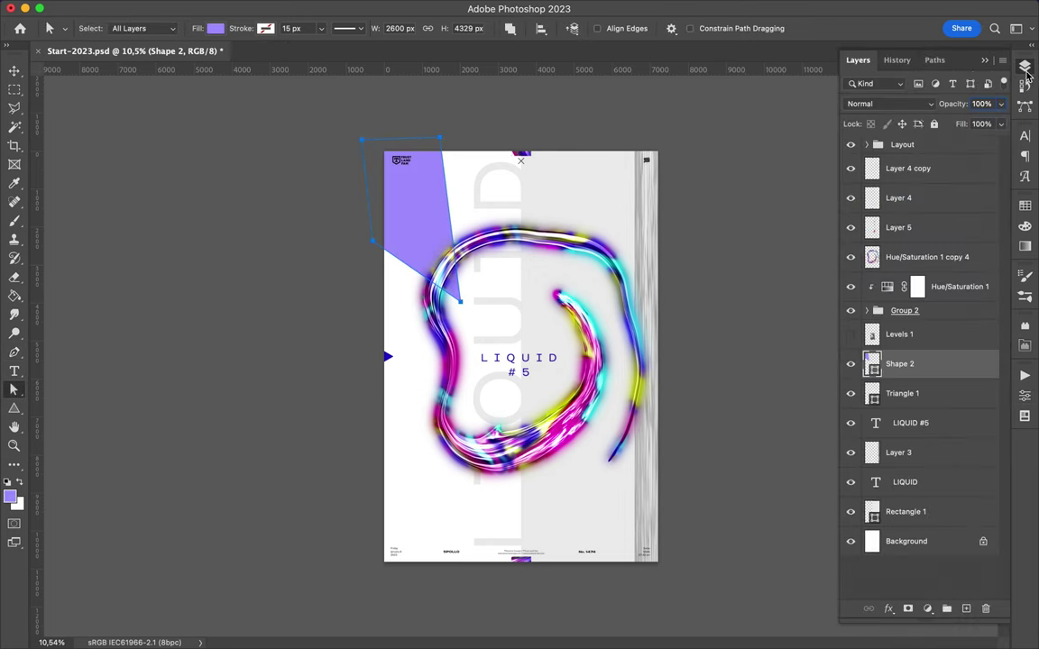
{"action": "left_click_drag", "start_coordinate": [996, 121], "coordinate": [929, 121]}
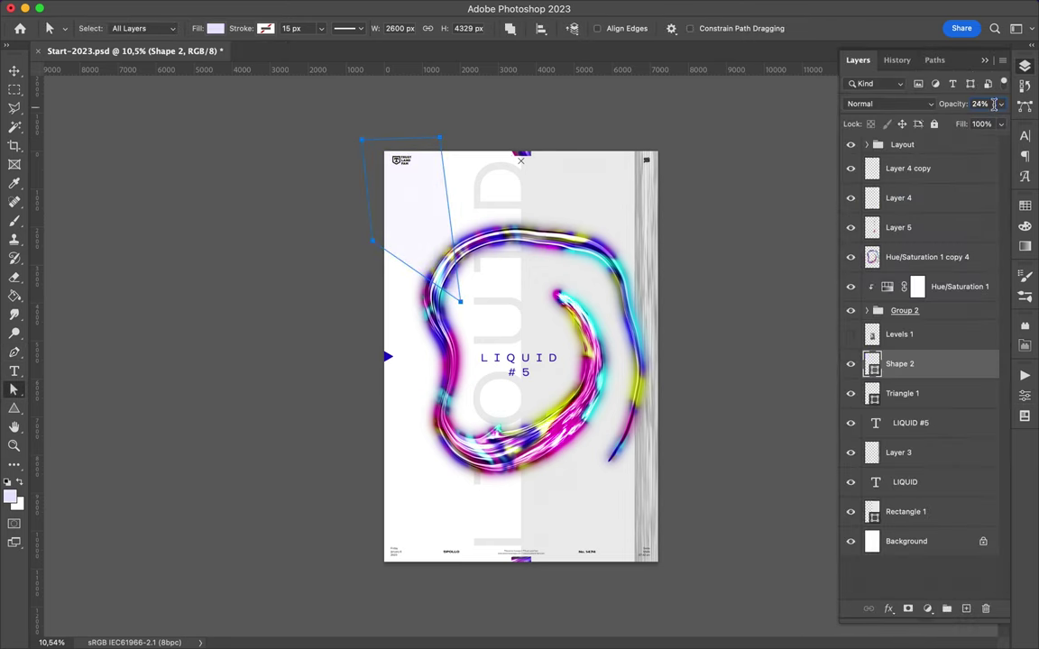
{"action": "key", "text": "Escape"}
Step: Drag the wedge's top-right anchor outward to widen its top edge
{"action": "key", "text": "v"}
{"action": "key", "text": "a"}
{"action": "left_click_drag", "start_coordinate": [442, 139], "coordinate": [461, 140]}
{"action": "key", "text": "v"}
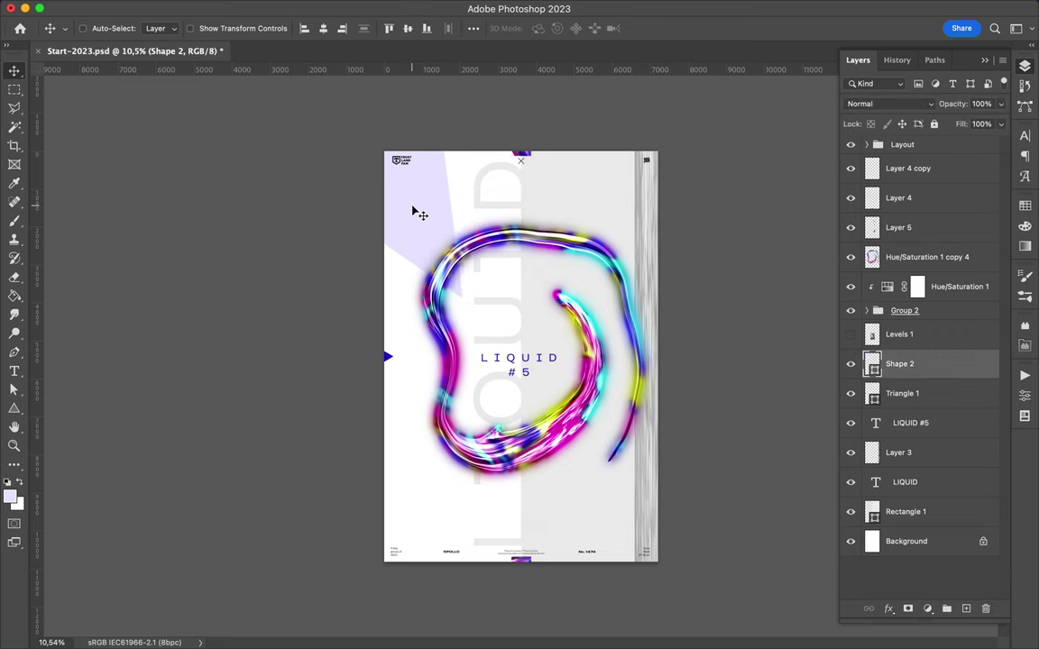
{"action": "scroll", "coordinate": [493, 290], "scroll_direction": "up", "scroll_amount": 2}
{"action": "scroll", "coordinate": [493, 290], "scroll_direction": "up", "scroll_amount": 1}
{"action": "scroll", "coordinate": [498, 289], "scroll_direction": "down", "scroll_amount": 1}
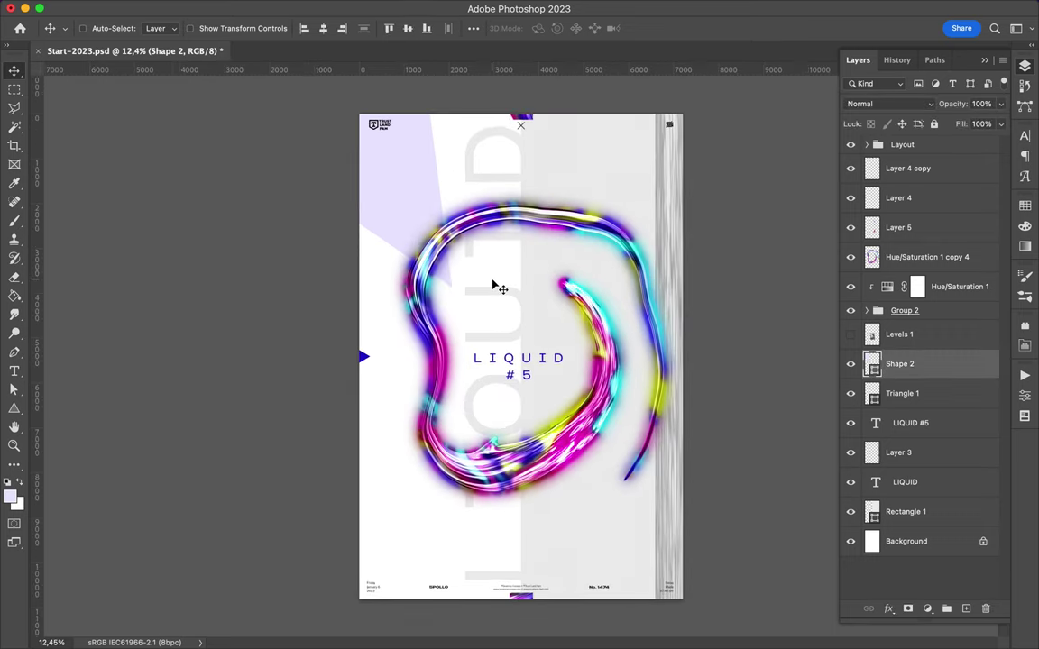
{"action": "left_click", "coordinate": [396, 266], "text": "super"}
Step: Copy a swirl piece to a new layer, shift it, and blend it with Screen
{"action": "key", "text": "m"}
{"action": "key", "text": "super+j"}
{"action": "key", "text": "v"}
{"action": "left_click_drag", "start_coordinate": [428, 360], "coordinate": [412, 318]}
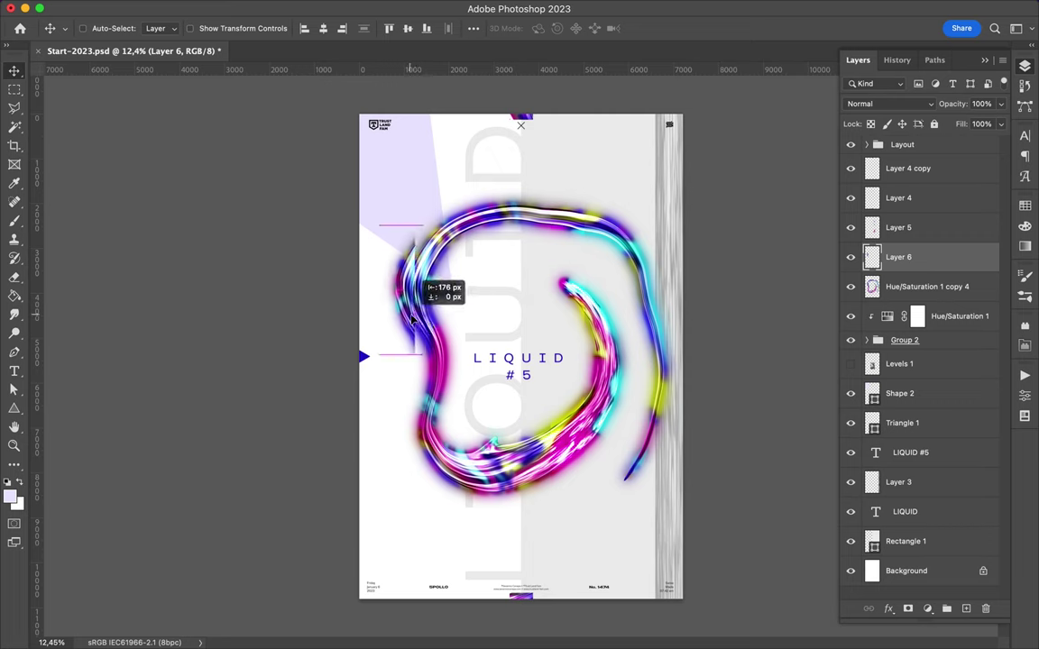
{"action": "left_click", "coordinate": [888, 103]}
{"action": "left_click", "coordinate": [915, 227]}
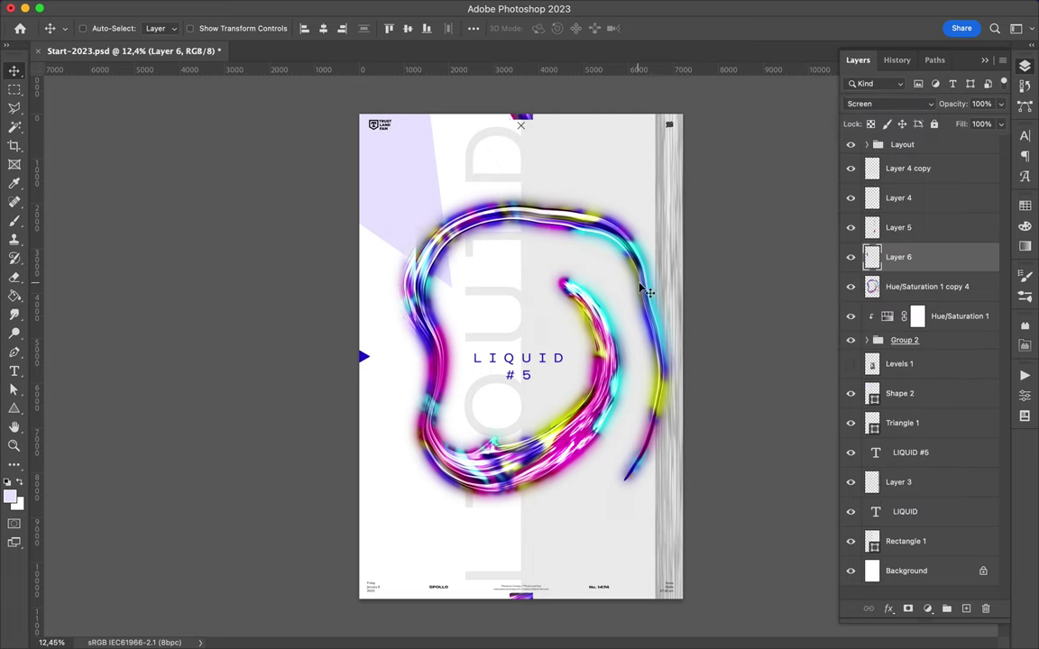
Step: Copy another swirl chunk to Layer 7 and set it to Divide blending
{"action": "left_click", "coordinate": [613, 273], "text": "super"}
{"action": "key", "text": "m"}
{"action": "left_click_drag", "start_coordinate": [619, 275], "coordinate": [667, 302]}
{"action": "key", "text": "super+j"}
{"action": "key", "text": "v"}
{"action": "left_click", "coordinate": [888, 104]}
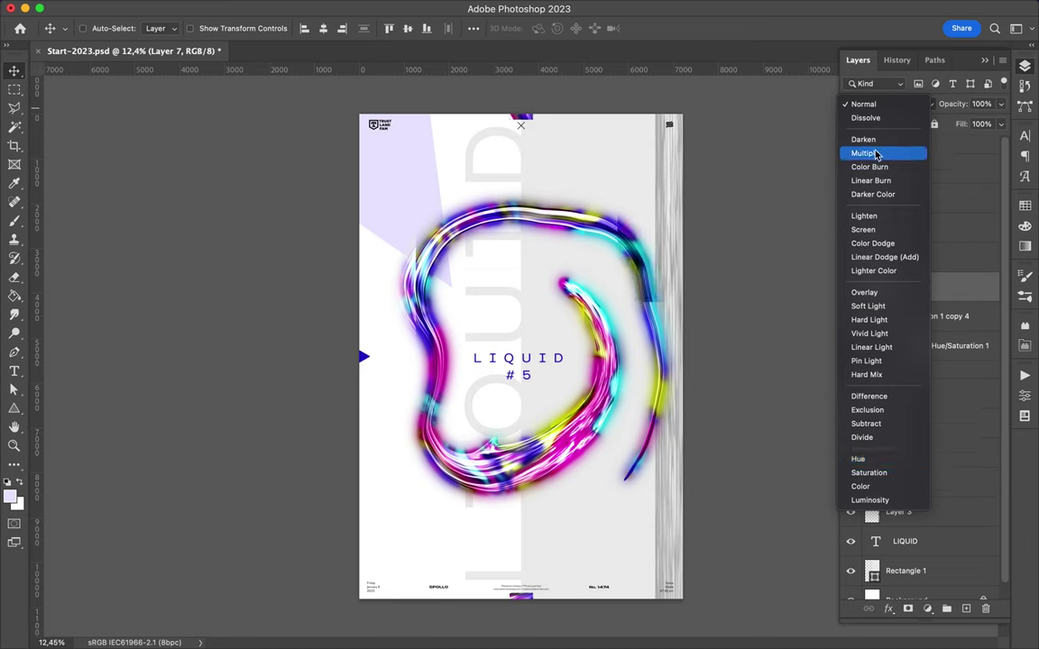
{"action": "left_click", "coordinate": [862, 437]}
{"action": "left_click", "coordinate": [336, 7]}
{"action": "left_click", "coordinate": [358, 30]}
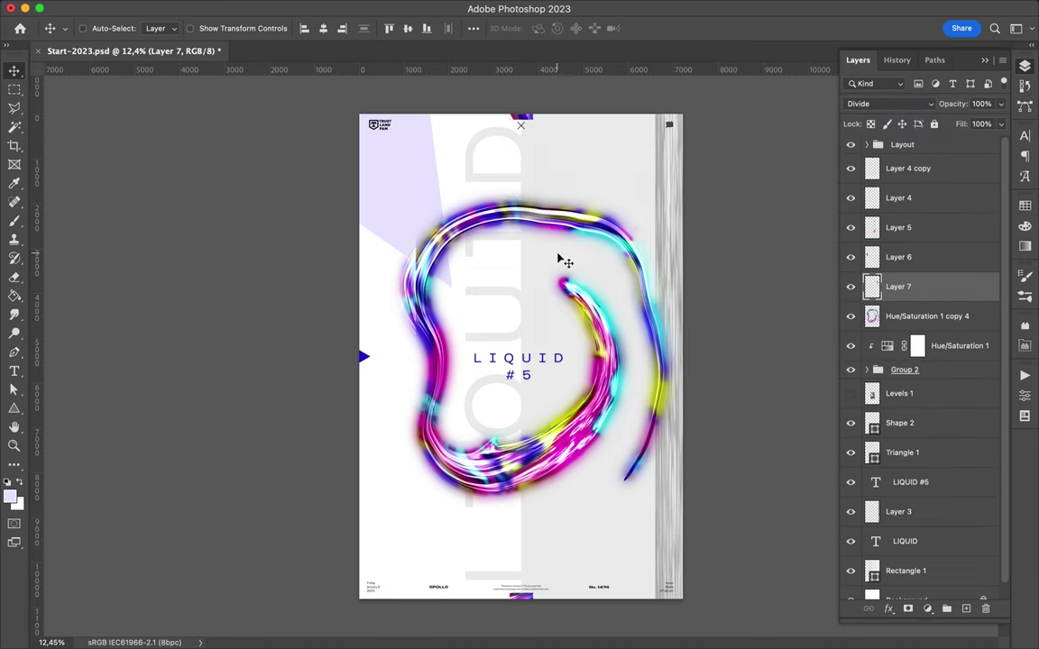
Step: Copy the swirl's bottom to Layer 8, shift it up-left, and set Pin Light
{"action": "key", "text": "m"}
{"action": "left_click_drag", "start_coordinate": [406, 441], "coordinate": [603, 529]}
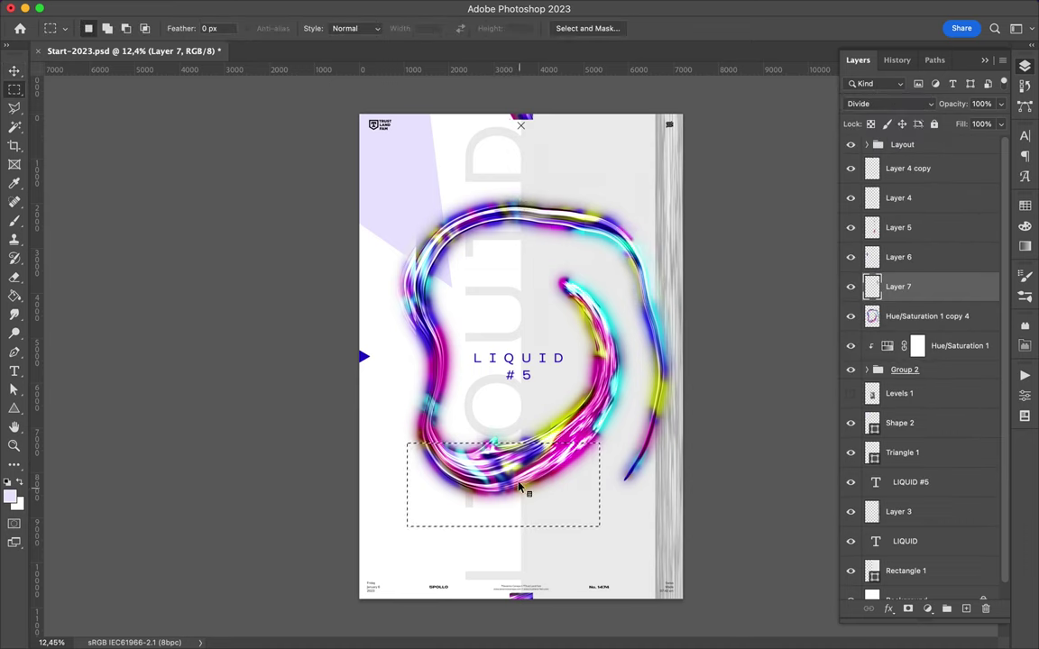
{"action": "key", "text": "super+j"}
{"action": "key", "text": "v"}
{"action": "left_click_drag", "start_coordinate": [526, 492], "coordinate": [482, 441]}
{"action": "left_click", "coordinate": [888, 103]}
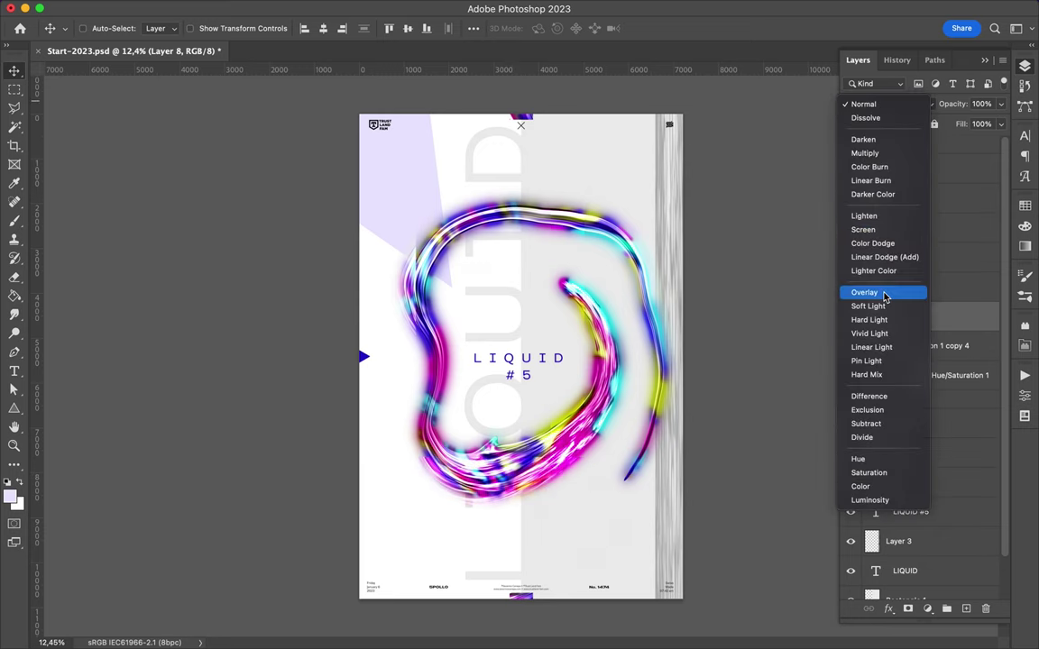
{"action": "left_click", "coordinate": [888, 360]}
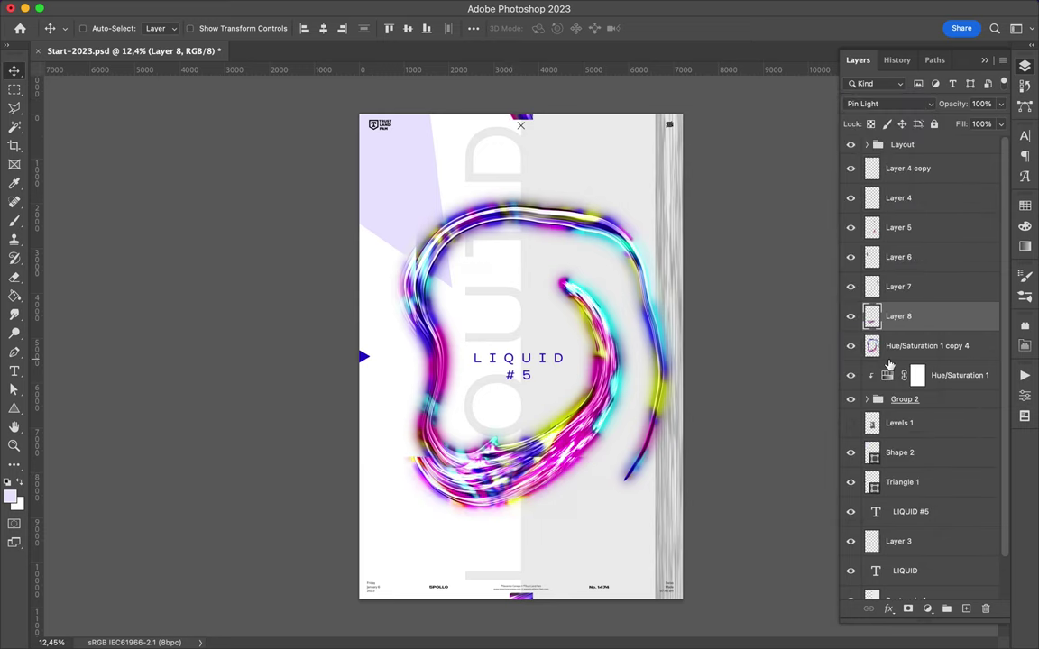
Step: Copy the top of the swirl loop to Layer 9, nudge it up, and set Overlay
{"action": "key", "text": "m"}
{"action": "left_click_drag", "start_coordinate": [371, 167], "coordinate": [498, 206]}
{"action": "key", "text": "super+j"}
{"action": "key", "text": "v"}
{"action": "left_click_drag", "start_coordinate": [586, 212], "coordinate": [581, 200]}
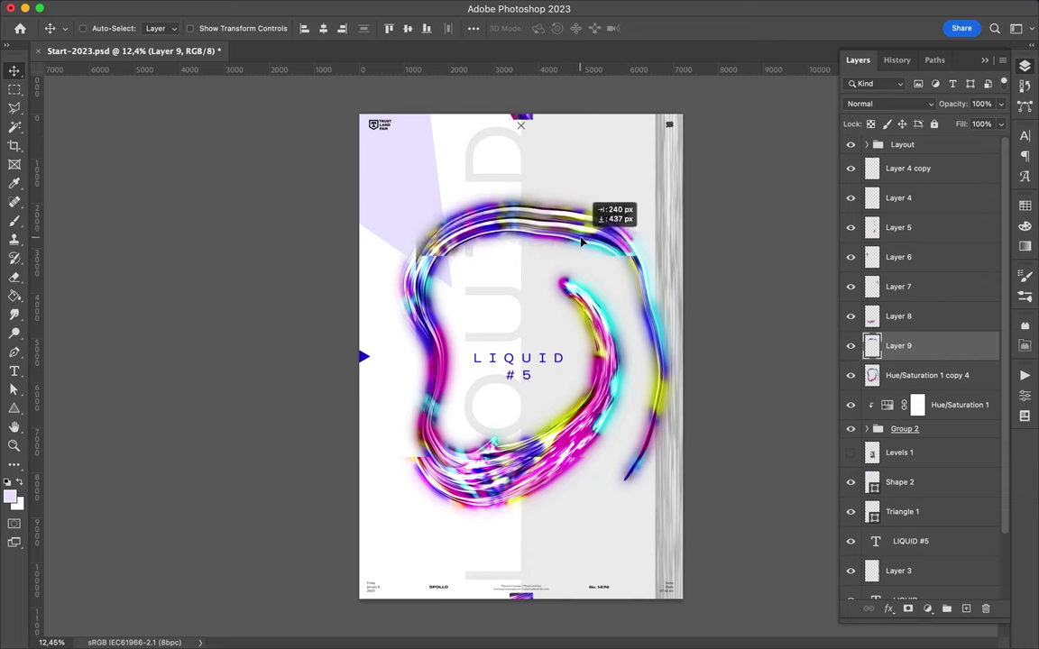
{"action": "left_click", "coordinate": [888, 103]}
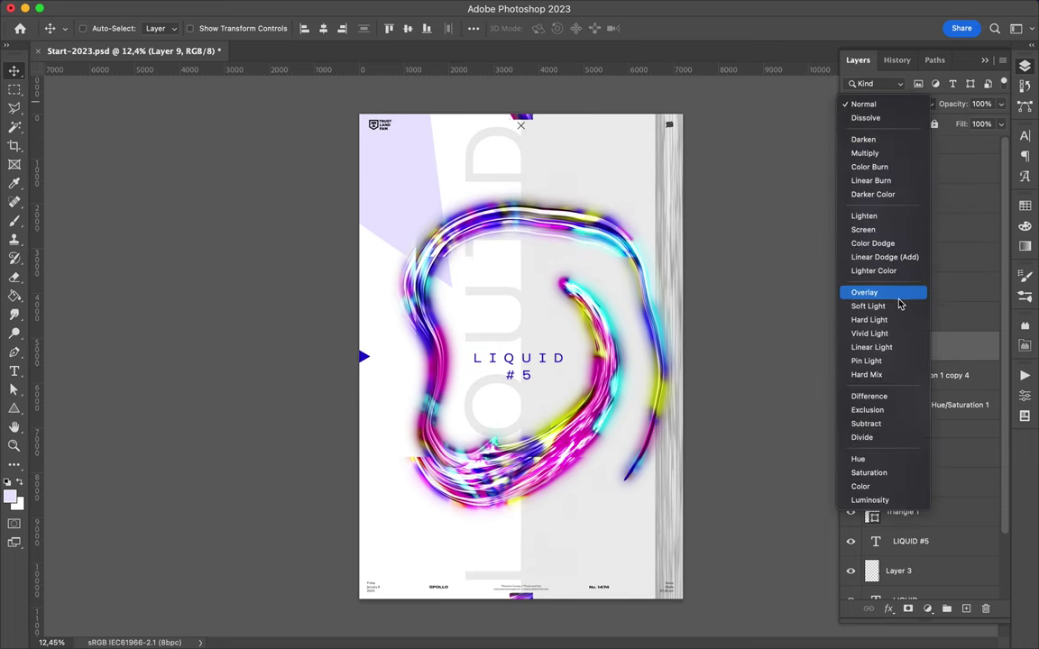
{"action": "left_click", "coordinate": [854, 296]}
Step: Copy the swirl's left side to Layer 10, set Soft Light, and apply Gaussian Blur
{"action": "key", "text": "alt+bracketleft"}
{"action": "key", "text": "m"}
{"action": "key", "text": "super+j"}
{"action": "key", "text": "v"}
{"action": "left_click_drag", "start_coordinate": [433, 369], "coordinate": [410, 369]}
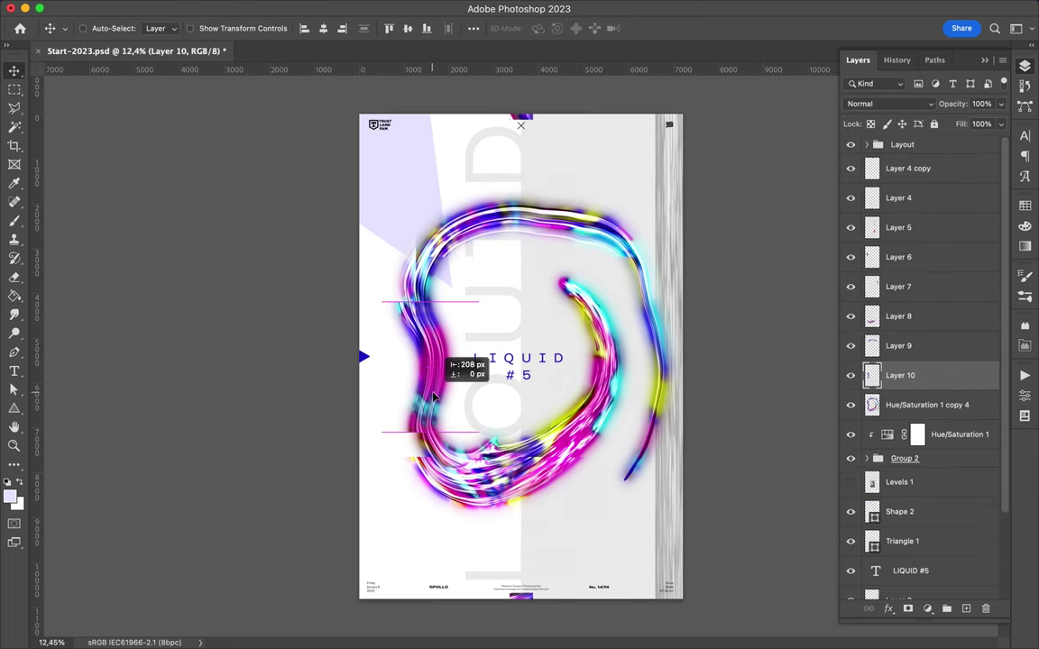
{"action": "left_click", "coordinate": [888, 103]}
{"action": "left_click", "coordinate": [865, 301]}
{"action": "left_click", "coordinate": [334, 8]}
{"action": "left_click", "coordinate": [359, 27]}
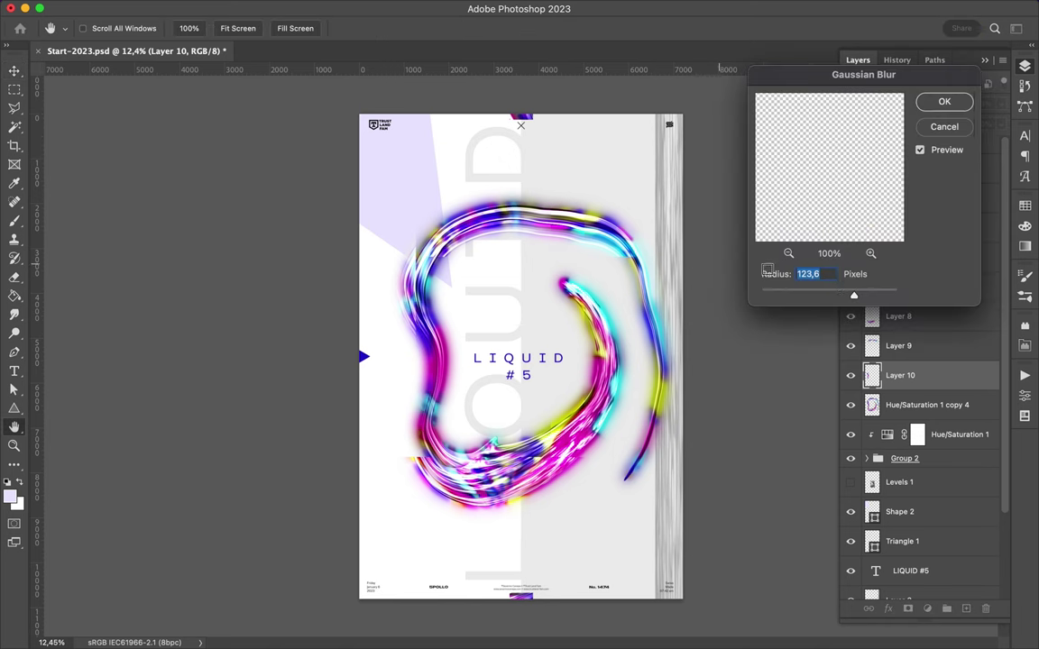
{"action": "key", "text": "Return"}
Step: Duplicate the blurred layer and set Layer 10 copy to Linear Dodge (Add)
{"action": "key", "text": "super+j"}
{"action": "left_click", "coordinate": [888, 103]}
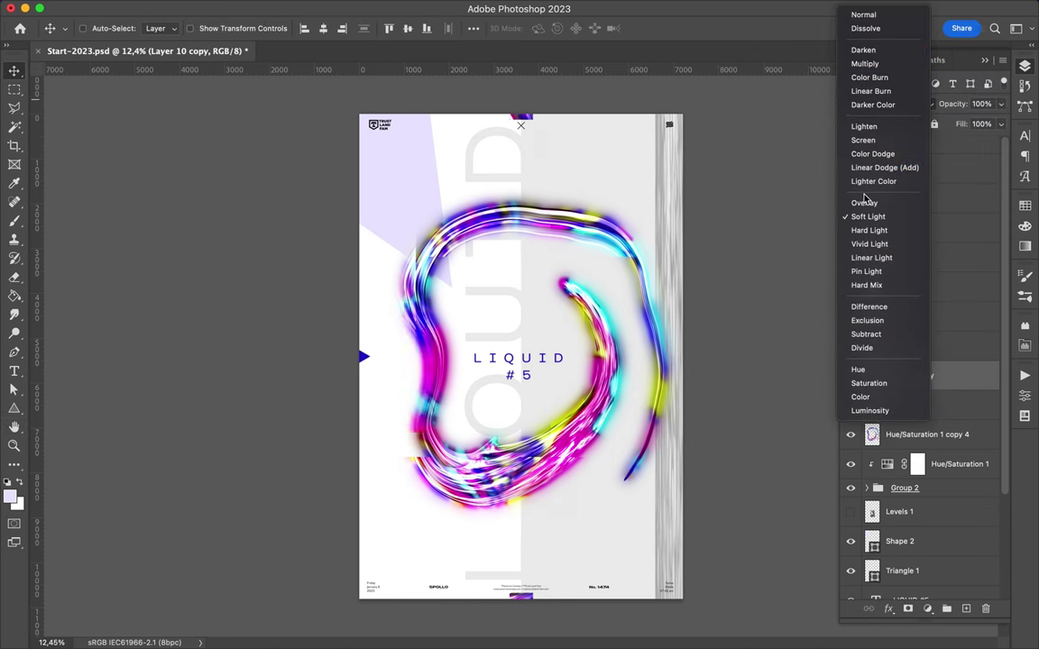
{"action": "left_click", "coordinate": [881, 168]}
Step: Fill the swirl's shape with blue on new Layer 11, placed below Group 2
{"action": "key", "text": "super"}
{"action": "scroll", "coordinate": [541, 310], "scroll_direction": "up", "scroll_amount": 2}
{"action": "scroll", "coordinate": [919, 361], "scroll_direction": "down", "scroll_amount": 3}
{"action": "left_click", "coordinate": [871, 313], "text": "super"}
{"action": "key", "text": "g"}
{"action": "left_click", "coordinate": [1024, 226]}
{"action": "left_click", "coordinate": [919, 174]}
{"action": "left_click", "coordinate": [1024, 225]}
{"action": "left_click", "coordinate": [966, 609]}
{"action": "left_click", "coordinate": [565, 488]}
{"action": "left_click_drag", "start_coordinate": [898, 313], "coordinate": [898, 396]}
Step: Gaussian-blur the blue layer and warp it outward to the right and bottom-left
{"action": "key", "text": "m"}
{"action": "left_click", "coordinate": [334, 8]}
{"action": "mouse_move", "coordinate": [339, 194]}
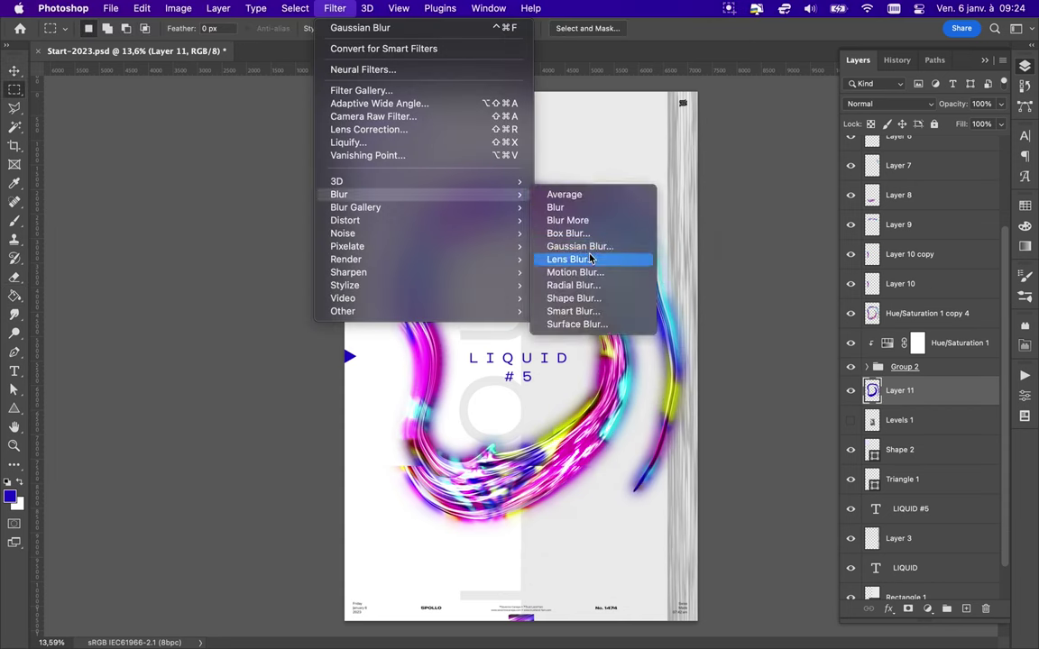
{"action": "left_click", "coordinate": [579, 246]}
{"action": "key", "text": "Return"}
{"action": "key", "text": "ctrl+t"}
{"action": "right_click", "coordinate": [487, 288]}
{"action": "left_click", "coordinate": [469, 379]}
{"action": "mouse_move", "coordinate": [498, 489]}
{"action": "left_mouse_down"}
{"action": "mouse_move", "coordinate": [595, 298]}
{"action": "mouse_move", "coordinate": [630, 505]}
{"action": "mouse_move", "coordinate": [585, 441]}
{"action": "left_mouse_up"}
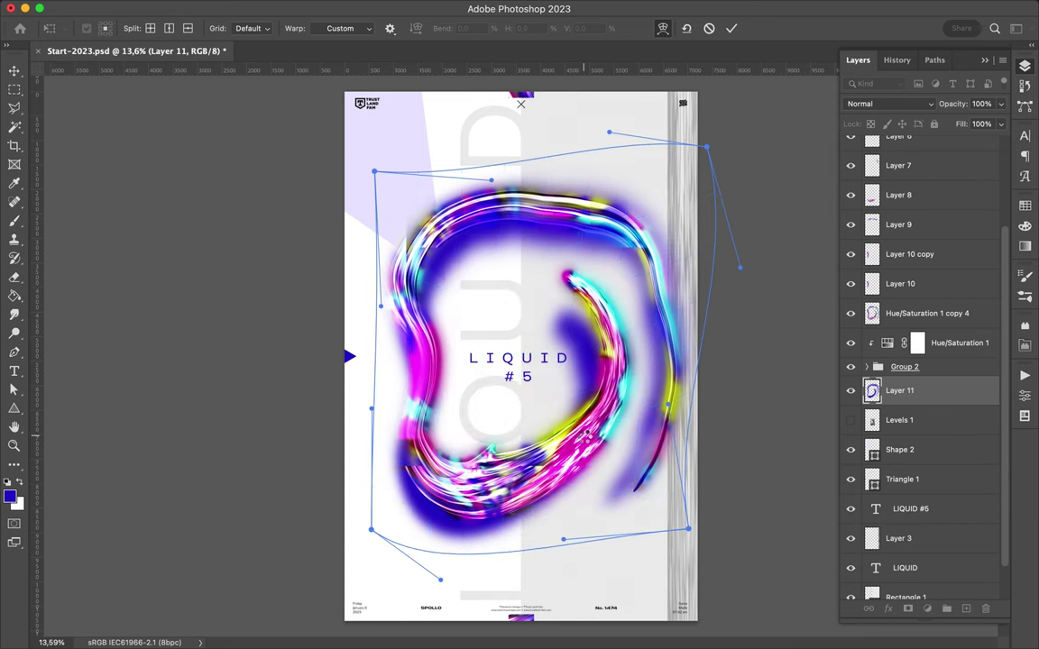
{"action": "key", "text": "Return"}
Step: Save the document and set the blue layer to Linear Burn
{"action": "key", "text": "ctrl+s"}
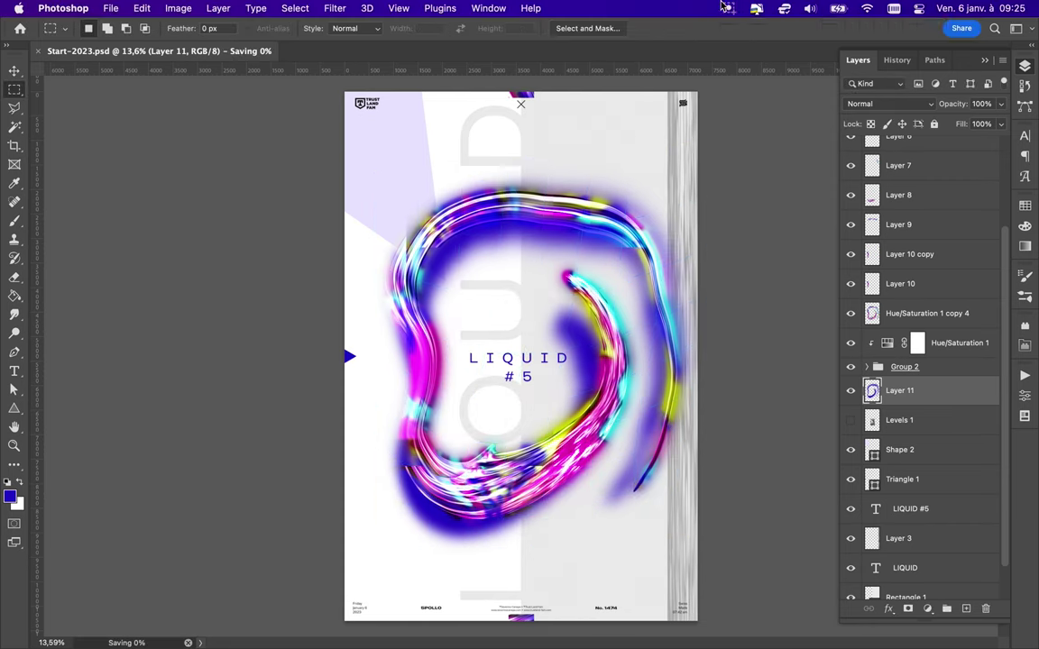
{"action": "left_click", "coordinate": [888, 104]}
{"action": "left_click", "coordinate": [871, 180]}
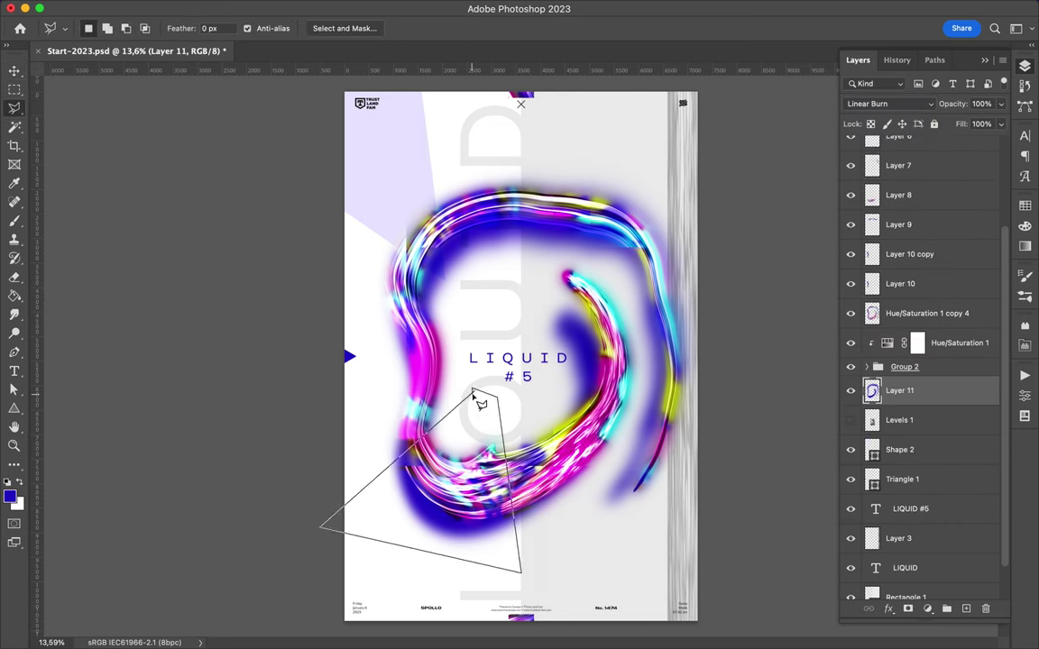
Step: Copy a lower-left triangle to Layer 12, move it to the top with Overlay, then delete it
{"action": "left_click", "coordinate": [474, 394]}
{"action": "key", "text": "ctrl+j"}
{"action": "left_click_drag", "start_coordinate": [431, 515], "coordinate": [463, 485]}
{"action": "key", "text": "ctrl+shift+bracketright"}
{"action": "left_click", "coordinate": [888, 103]}
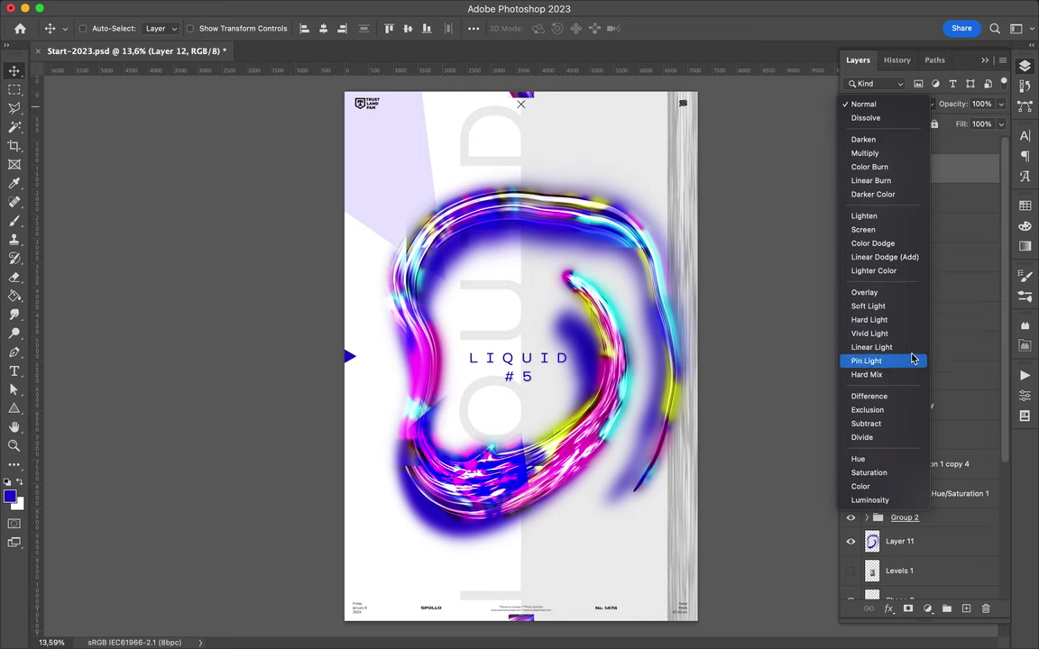
{"action": "left_click", "coordinate": [905, 293]}
{"action": "mouse_move", "coordinate": [518, 554]}
{"action": "left_mouse_down"}
{"action": "mouse_move", "coordinate": [467, 573]}
{"action": "mouse_move", "coordinate": [527, 487]}
{"action": "left_mouse_up"}
{"action": "key", "text": "Delete"}
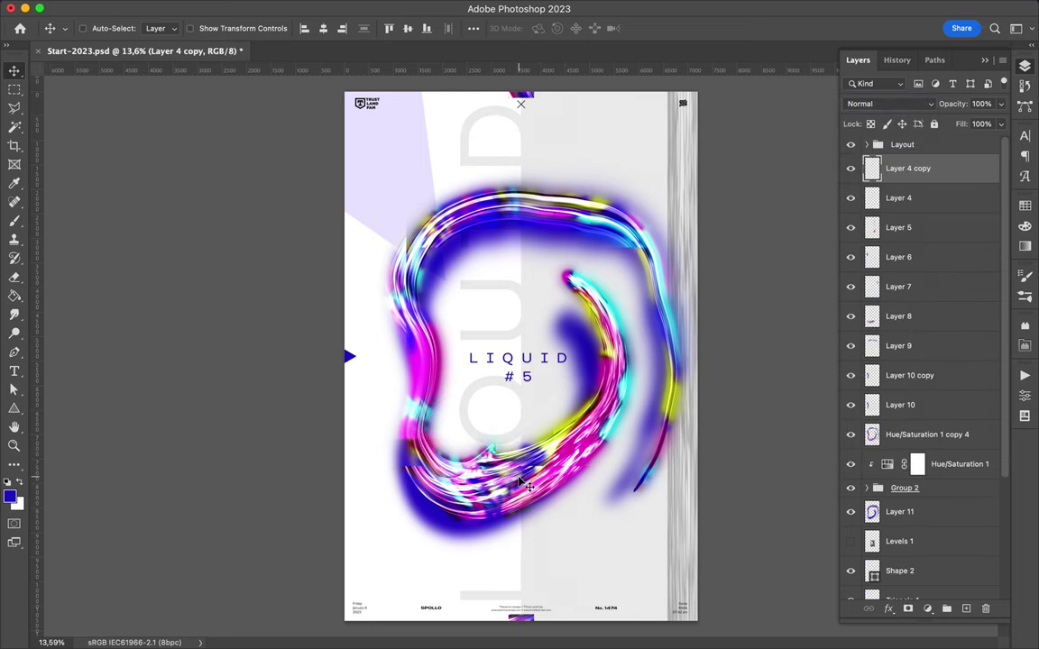
{"action": "left_click", "coordinate": [1028, 206]}
Step: Draw a cyan triangle shape at 35% fill, reshape it, then delete it
{"action": "key", "text": "p"}
{"action": "left_click", "coordinate": [478, 599]}
{"action": "left_click", "coordinate": [333, 455]}
{"action": "left_click", "coordinate": [931, 242]}
{"action": "left_click", "coordinate": [1024, 66]}
{"action": "key", "text": "v"}
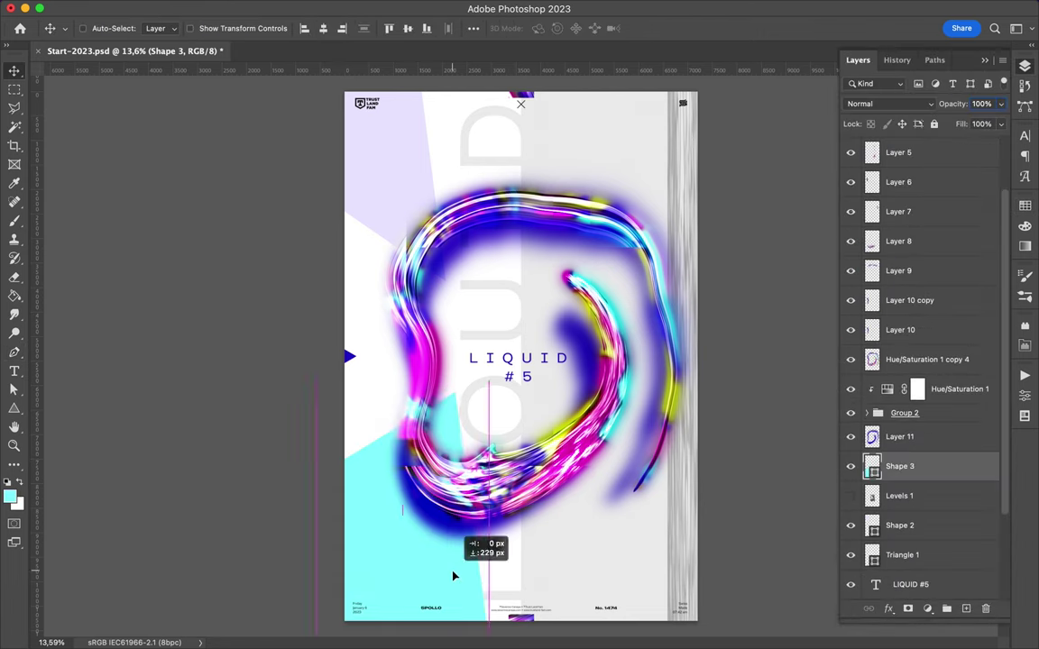
{"action": "left_click_drag", "start_coordinate": [970, 144], "coordinate": [952, 144]}
{"action": "key", "text": "a"}
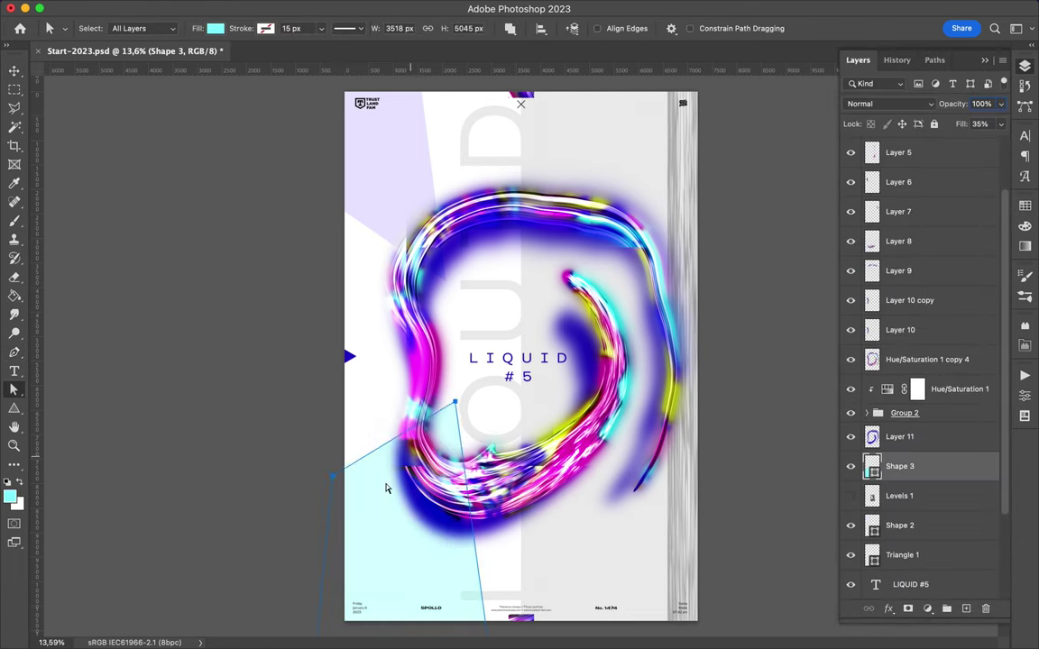
{"action": "left_click_drag", "start_coordinate": [484, 634], "coordinate": [268, 546]}
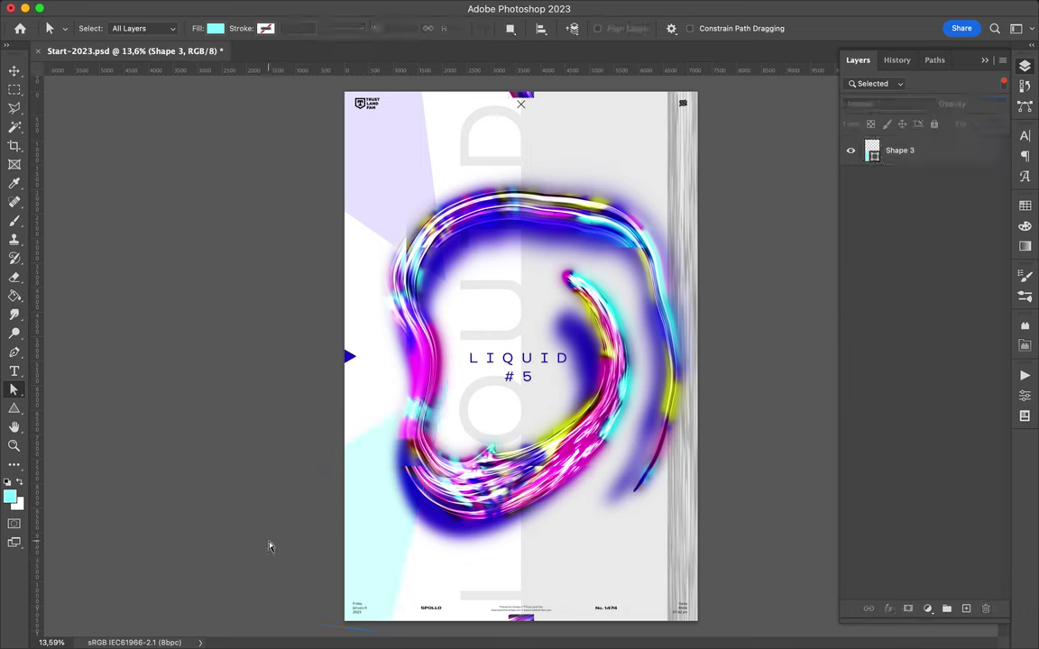
{"action": "key", "text": "Delete"}
Step: Draw a large pale circle at the poster's left edge
{"action": "left_click", "coordinate": [624, 116]}
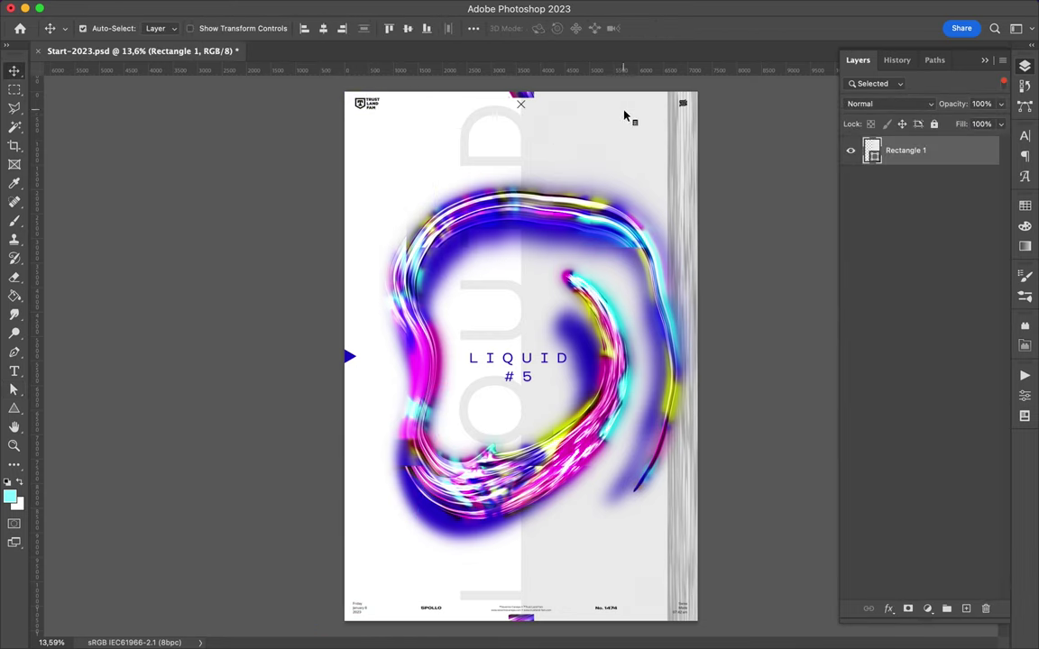
{"action": "key", "text": "u"}
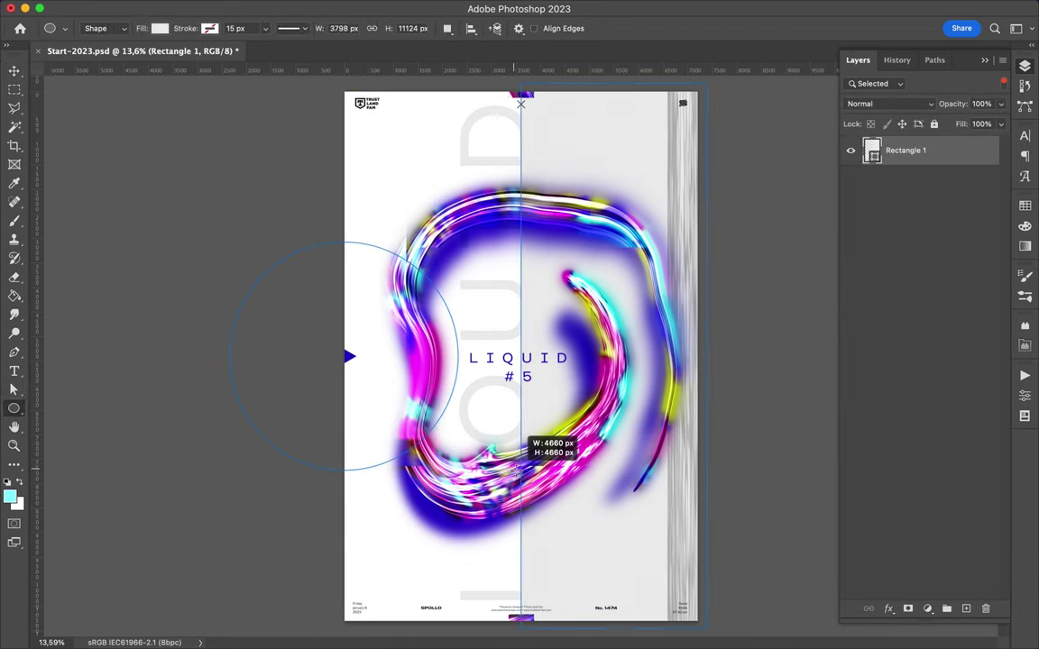
{"action": "left_click_drag", "start_coordinate": [457, 469], "coordinate": [450, 463]}
{"action": "key", "text": "a"}
{"action": "key", "text": "v"}
{"action": "key", "text": "u"}
{"action": "key", "text": "ctrl+e"}
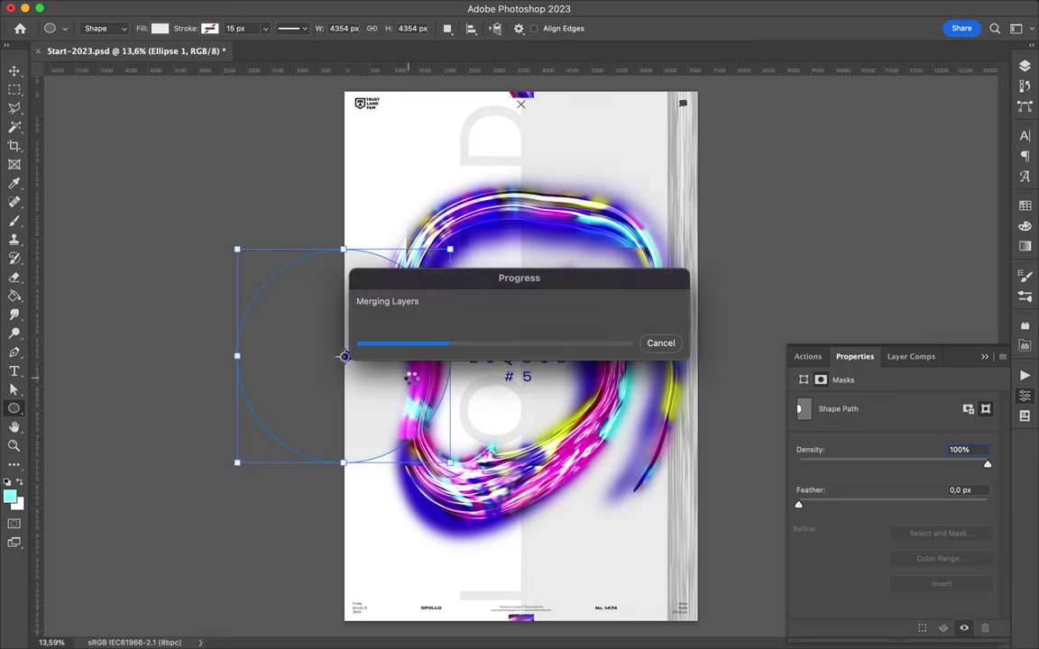
Step: Duplicate the circle and scale the copy down into a smaller circle
{"action": "key", "text": "F7"}
{"action": "key", "text": "ctrl+j"}
{"action": "key", "text": "ctrl+t"}
{"action": "left_click_drag", "start_coordinate": [450, 249], "coordinate": [392, 301]}
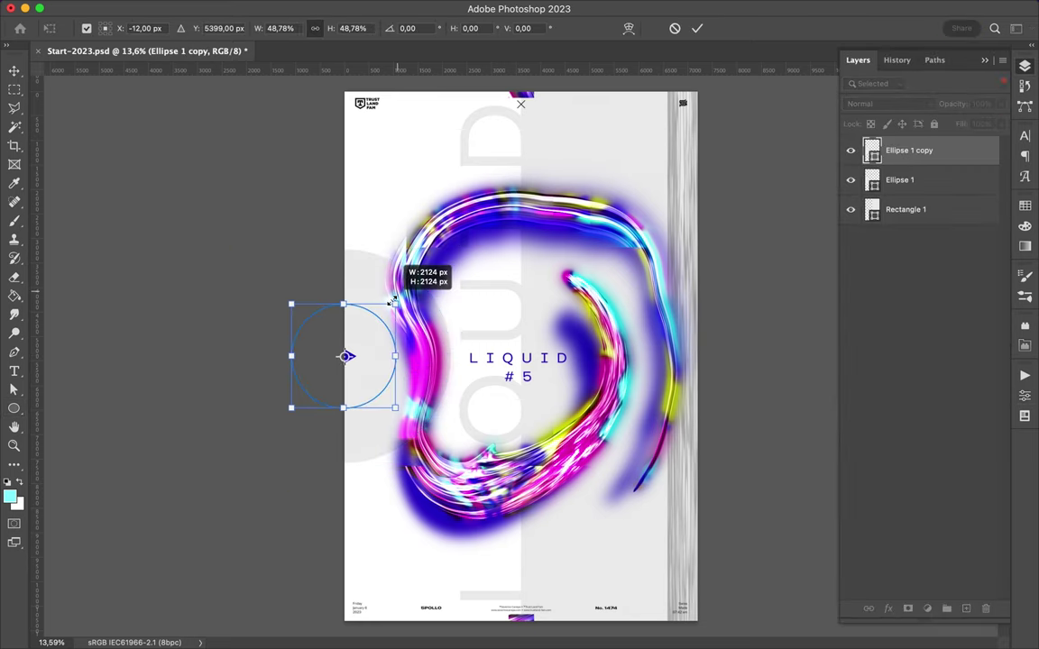
{"action": "key", "text": "Return"}
{"action": "key", "text": "ctrl+t"}
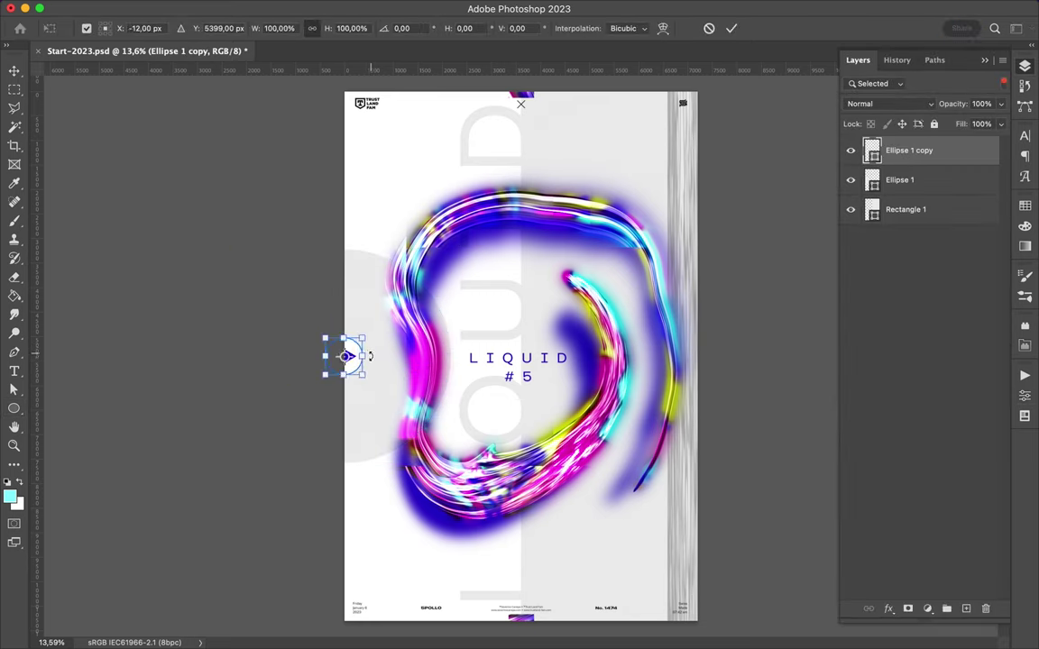
{"action": "key", "text": "Return"}
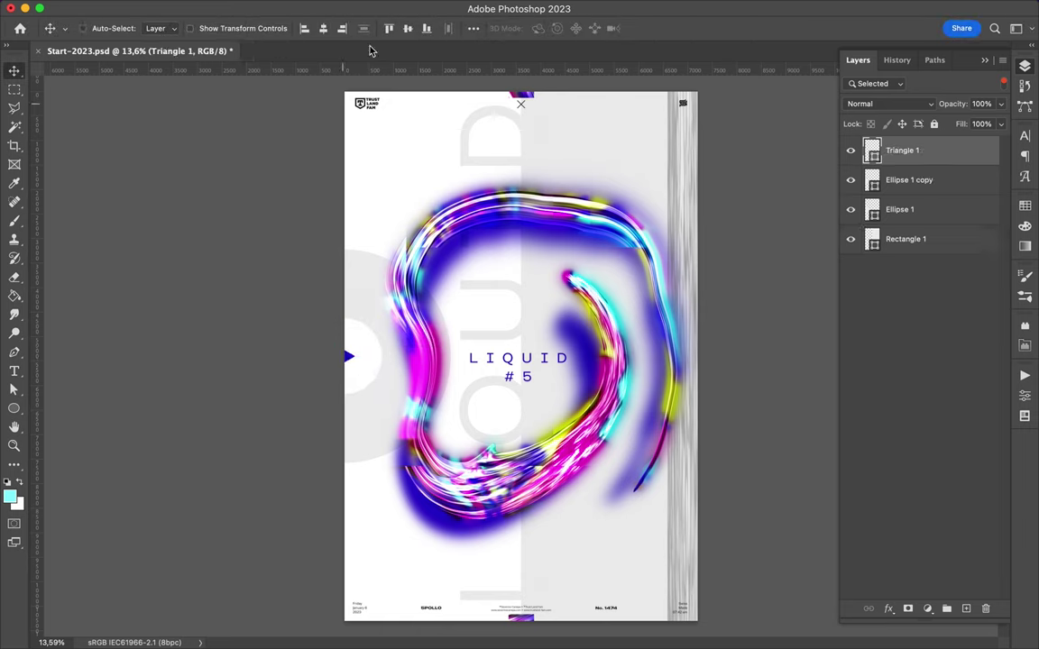
{"action": "left_click_drag", "start_coordinate": [335, 271], "coordinate": [355, 290]}
{"action": "key", "text": "ctrl+t"}
{"action": "mouse_move", "coordinate": [380, 356]}
{"action": "left_mouse_down"}
{"action": "mouse_move", "coordinate": [695, 616]}
{"action": "mouse_move", "coordinate": [579, 498]}
{"action": "left_mouse_up"}
{"action": "key", "text": "Return"}
Step: Duplicate a circle and enlarge it into a large bottom-right circle
{"action": "key", "text": "ctrl+t"}
{"action": "key", "text": "Return"}
{"action": "left_click_drag", "start_coordinate": [617, 579], "coordinate": [638, 617]}
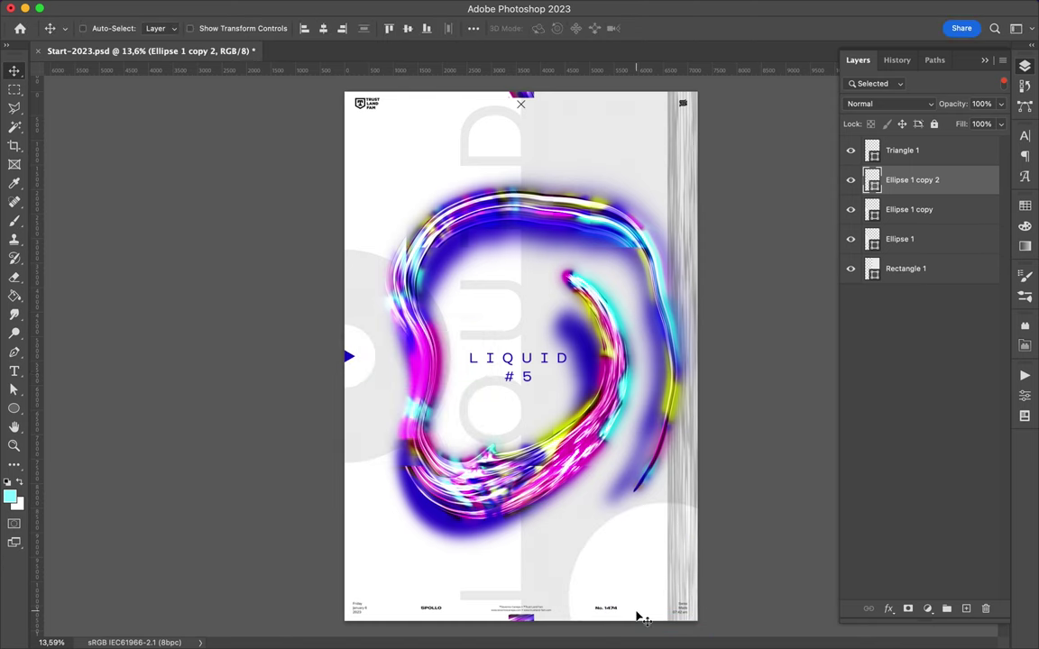
{"action": "key", "text": "ctrl+t"}
{"action": "mouse_move", "coordinate": [698, 523]}
{"action": "left_mouse_down"}
{"action": "mouse_move", "coordinate": [733, 329]}
{"action": "mouse_move", "coordinate": [760, 442]}
{"action": "left_mouse_up"}
{"action": "key", "text": "Return"}
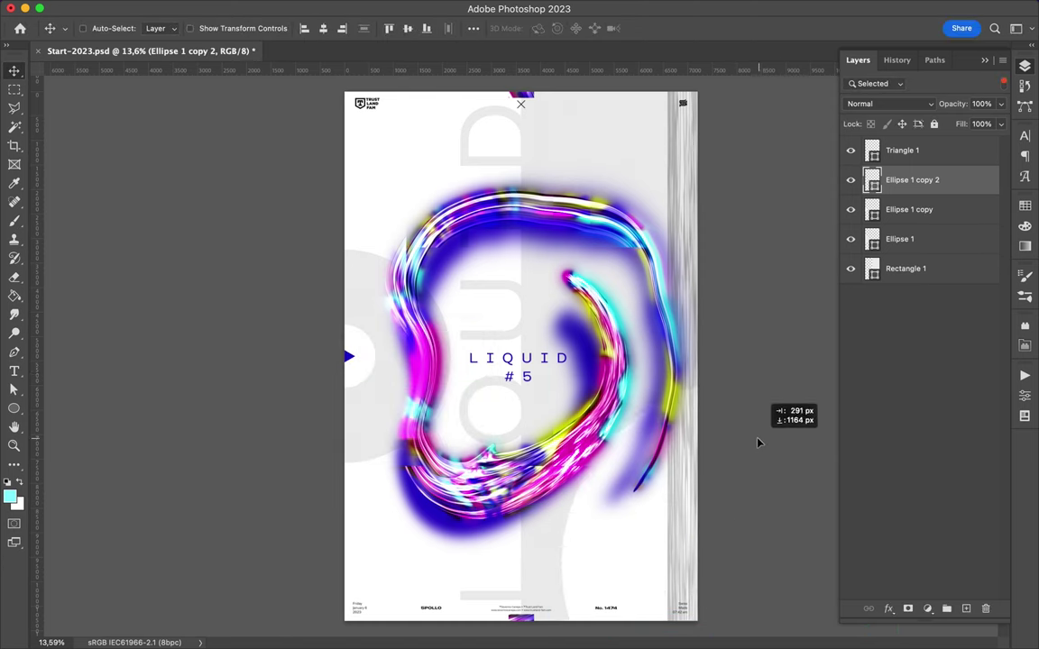
Step: Place small circle copies near the top right and group all circles as Group 3
{"action": "mouse_move", "coordinate": [352, 360]}
{"action": "left_mouse_down"}
{"action": "mouse_move", "coordinate": [568, 175]}
{"action": "mouse_move", "coordinate": [629, 163]}
{"action": "mouse_move", "coordinate": [568, 150]}
{"action": "left_mouse_up"}
{"action": "key", "text": "ctrl+t"}
{"action": "key", "text": "Return"}
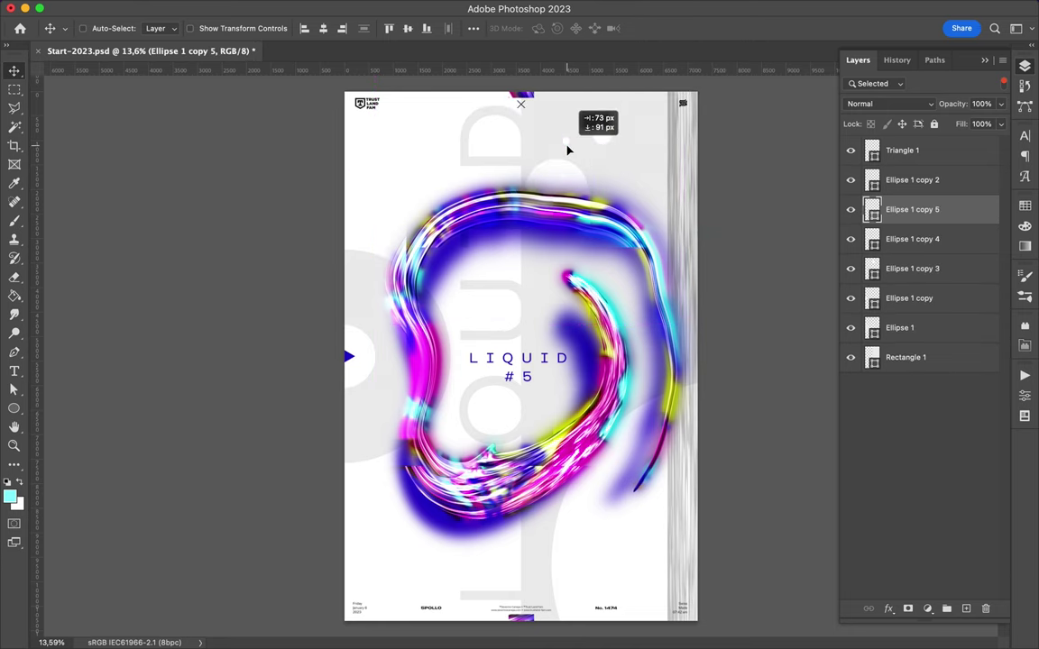
{"action": "left_click", "coordinate": [1004, 82]}
{"action": "key", "text": "ctrl+g"}
Step: Draw four small white dots near the top of the poster
{"action": "key", "text": "u"}
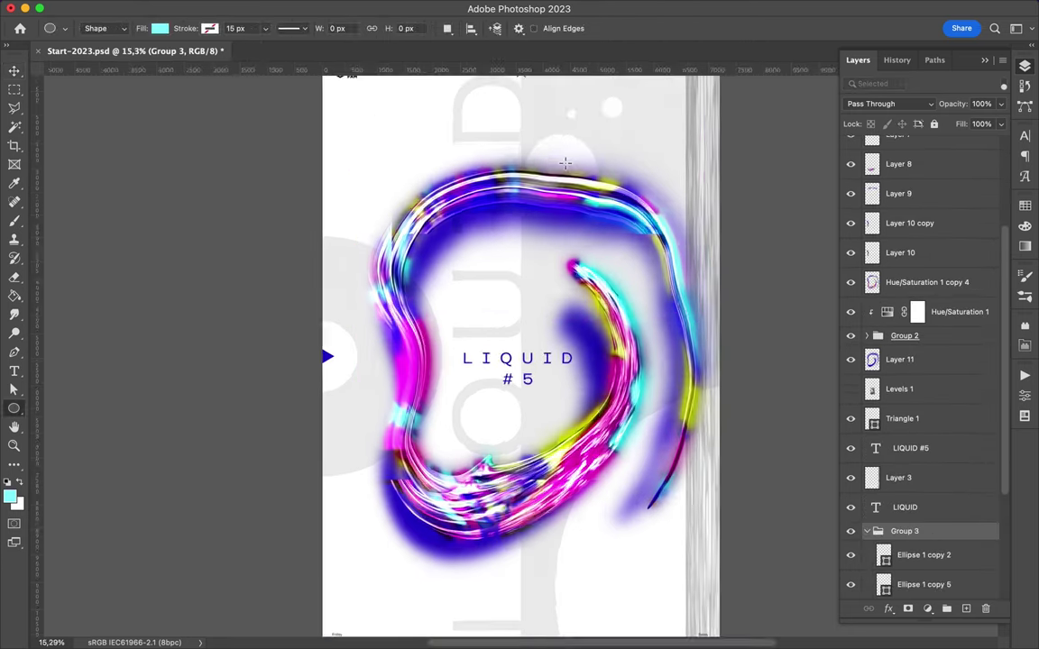
{"action": "key", "text": "ctrl+plus"}
{"action": "left_click_drag", "start_coordinate": [488, 415], "coordinate": [494, 420]}
{"action": "left_click", "coordinate": [160, 28]}
{"action": "left_click", "coordinate": [169, 74]}
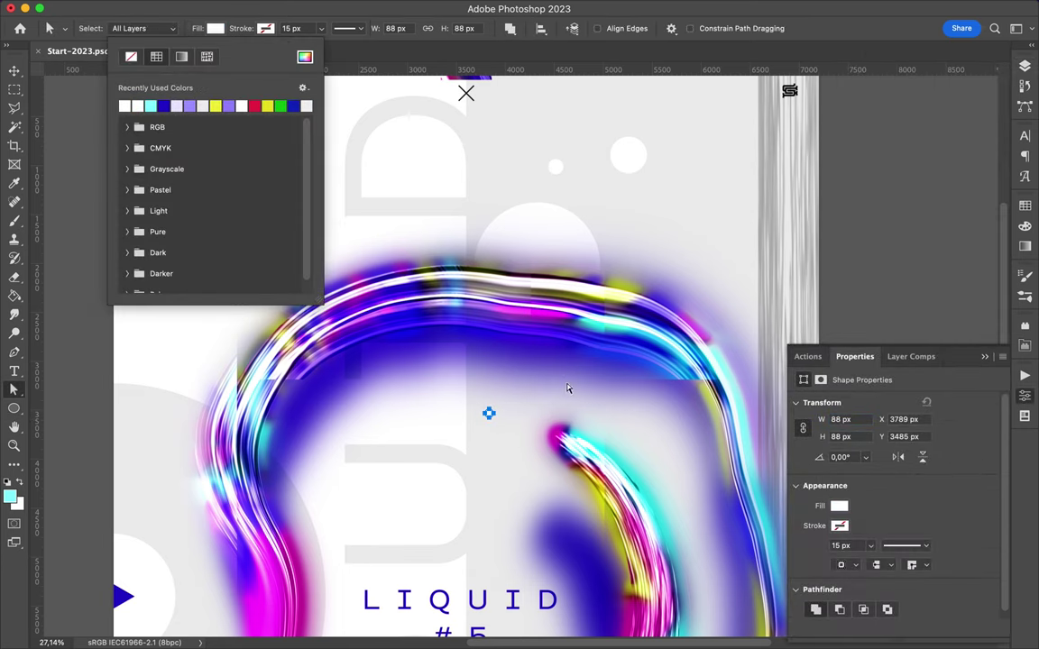
{"action": "left_click_drag", "start_coordinate": [560, 375], "coordinate": [564, 385]}
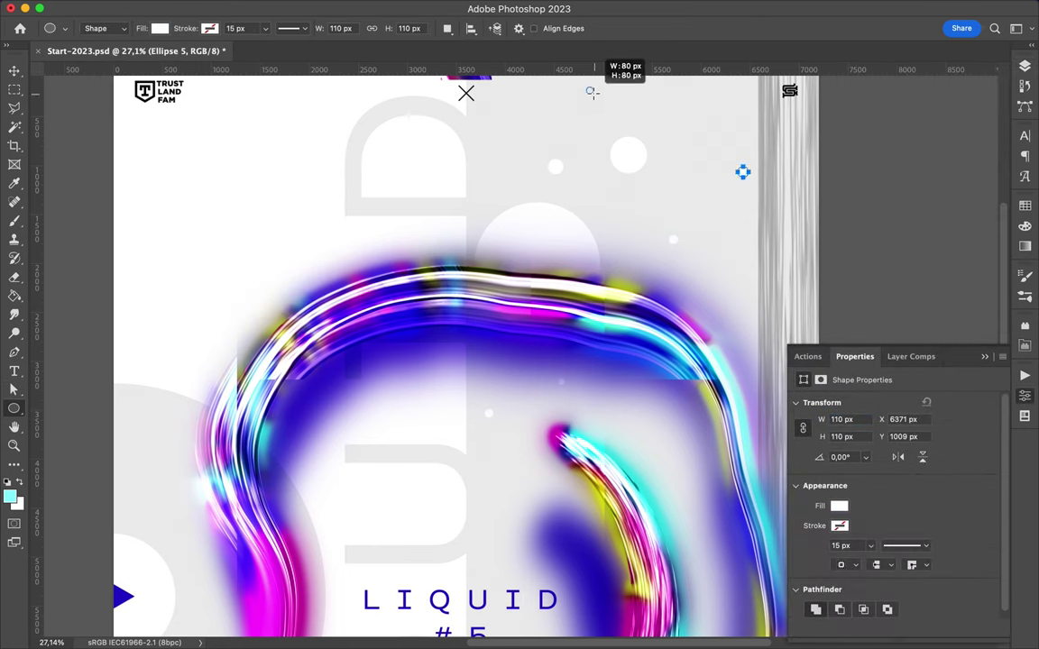
{"action": "left_click_drag", "start_coordinate": [596, 214], "coordinate": [595, 204]}
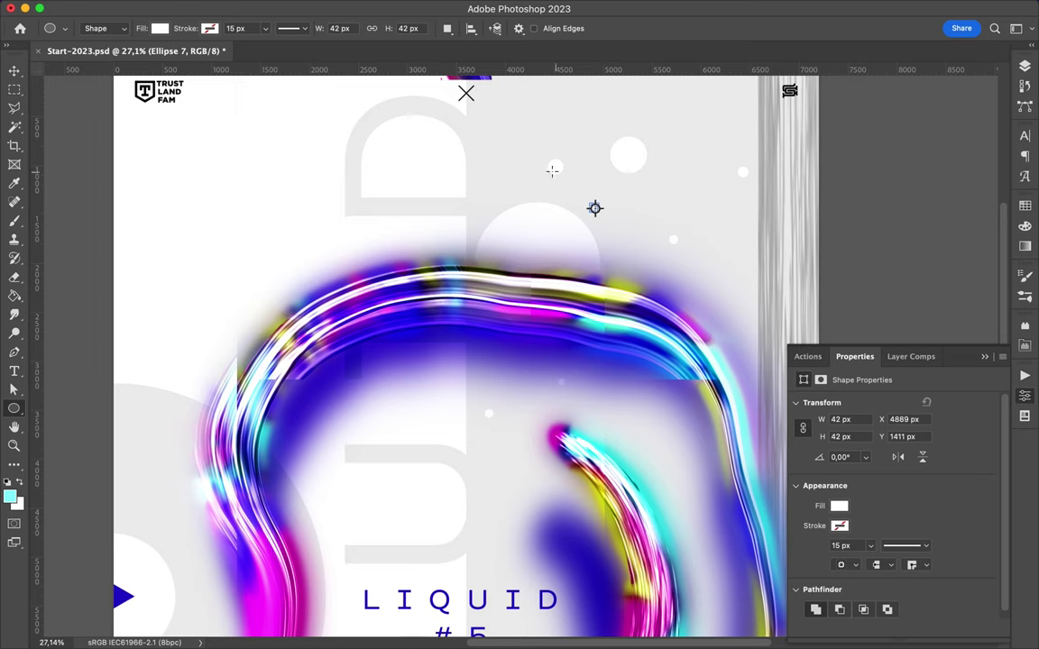
{"action": "left_click_drag", "start_coordinate": [486, 99], "coordinate": [489, 102]}
Step: Alt-drag a small white dot to duplicate it and scatter more dots
{"action": "key", "text": "F7"}
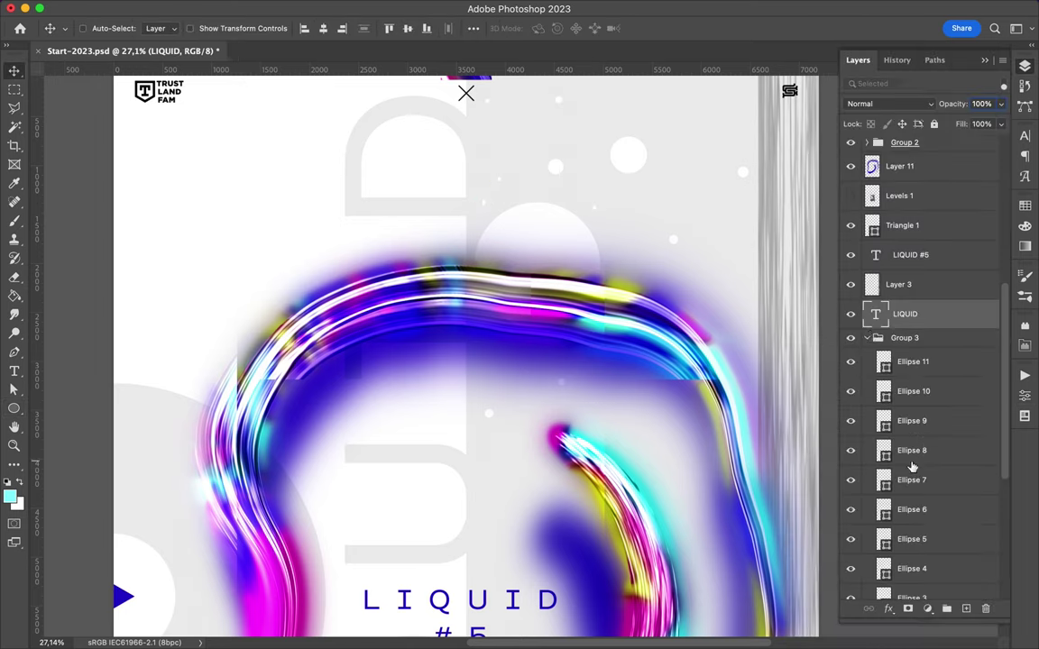
{"action": "scroll", "coordinate": [916, 505], "scroll_direction": "down", "scroll_amount": 5}
{"action": "scroll", "coordinate": [686, 255], "scroll_direction": "down", "scroll_amount": 3}
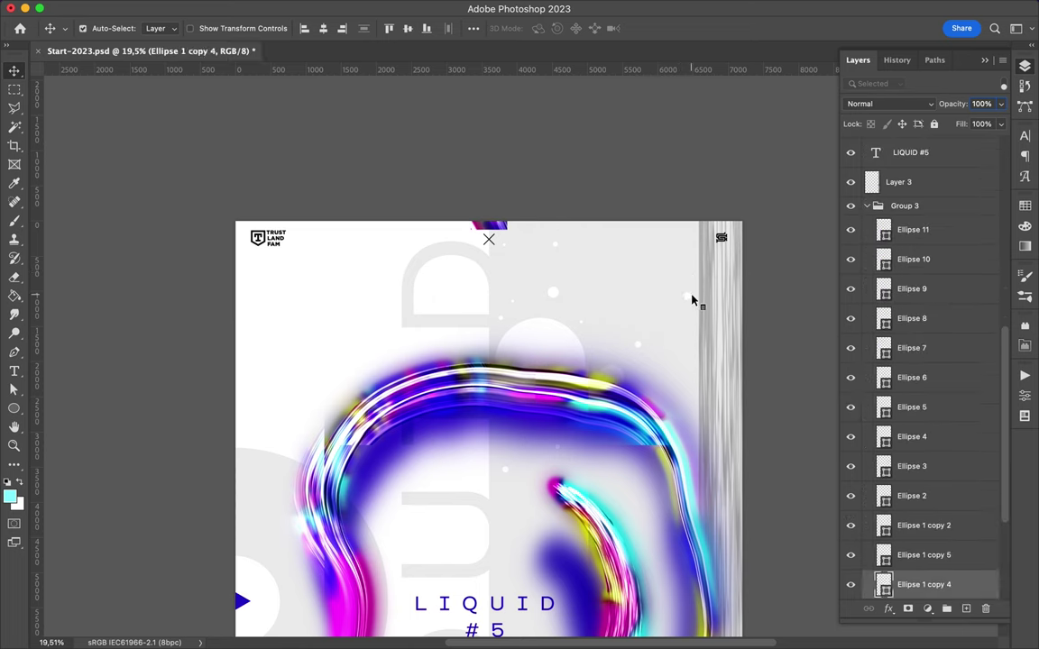
{"action": "left_click", "coordinate": [580, 311]}
{"action": "scroll", "coordinate": [577, 306], "scroll_direction": "up", "scroll_amount": 1}
{"action": "left_click", "coordinate": [573, 302]}
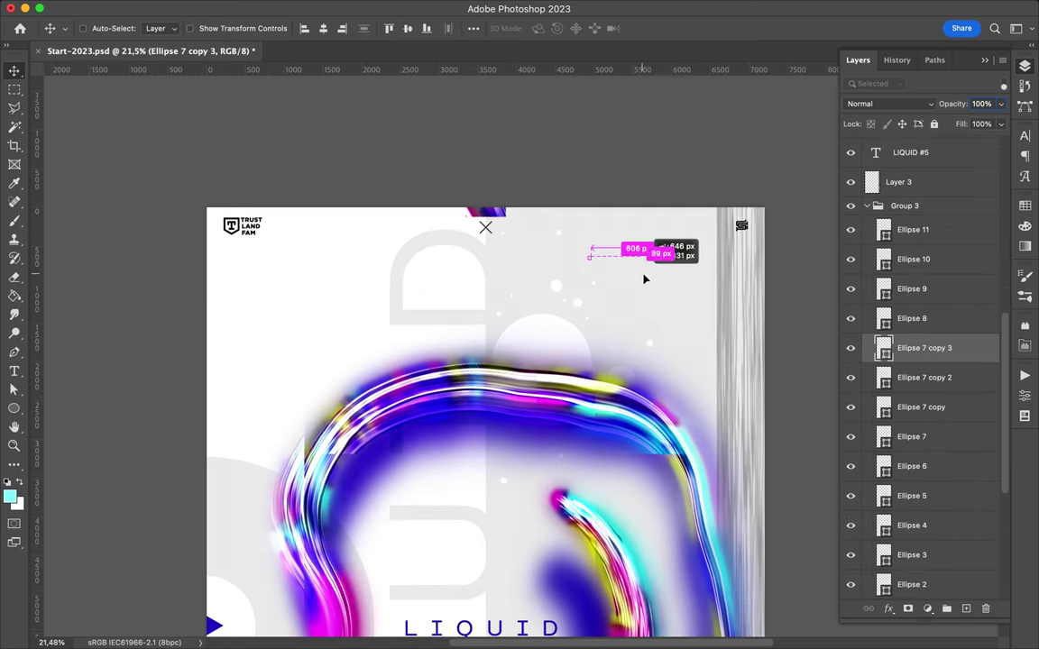
{"action": "mouse_move", "coordinate": [635, 272]}
{"action": "left_mouse_down"}
{"action": "mouse_move", "coordinate": [519, 322]}
{"action": "mouse_move", "coordinate": [626, 311]}
{"action": "mouse_move", "coordinate": [577, 297]}
{"action": "left_mouse_up"}
Step: Resize a pale circle, move it lower right, and shift the LIQUID lettering left
{"action": "scroll", "coordinate": [577, 298], "scroll_direction": "down", "scroll_amount": 2}
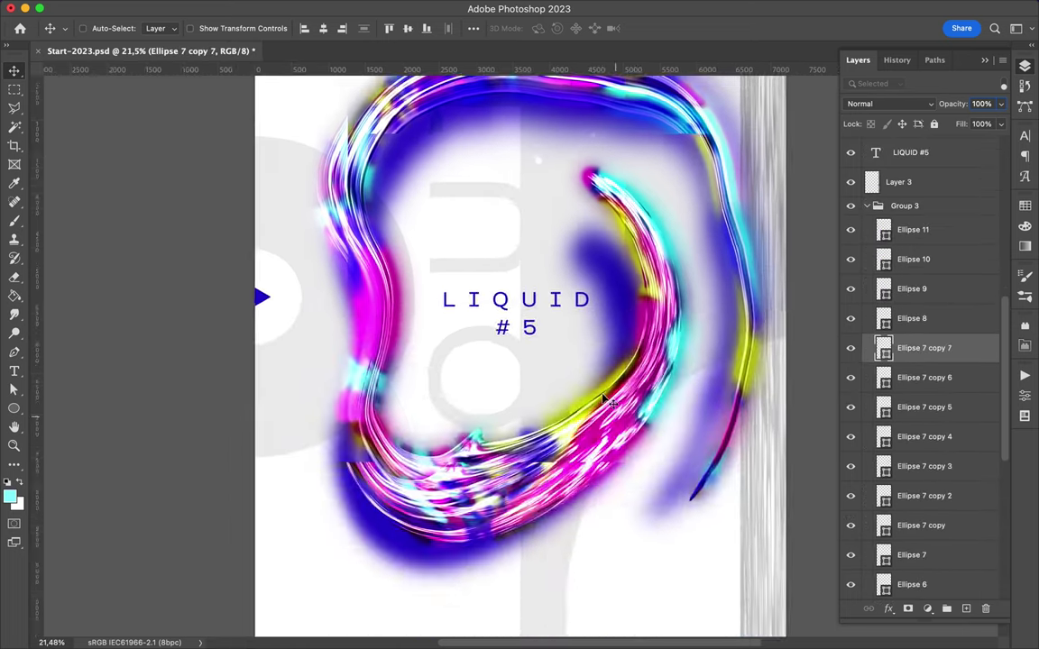
{"action": "left_click", "coordinate": [560, 163], "text": "ctrl"}
{"action": "key", "text": "ctrl+t"}
{"action": "key", "text": "Return"}
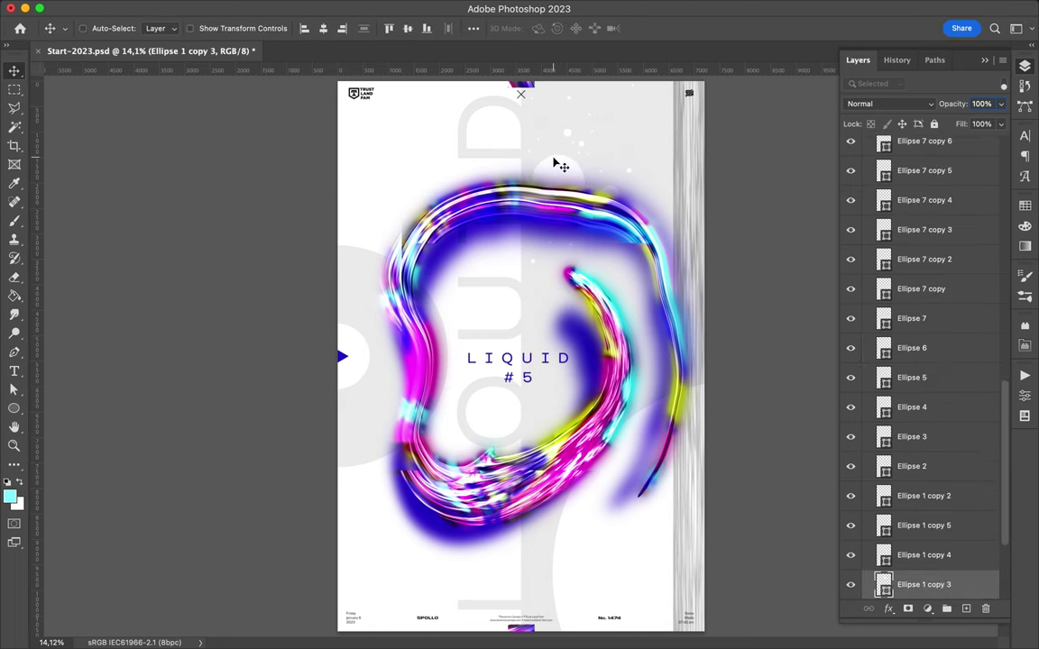
{"action": "scroll", "coordinate": [427, 446], "scroll_direction": "down", "scroll_amount": 1}
{"action": "left_click_drag", "start_coordinate": [598, 533], "coordinate": [604, 544]}
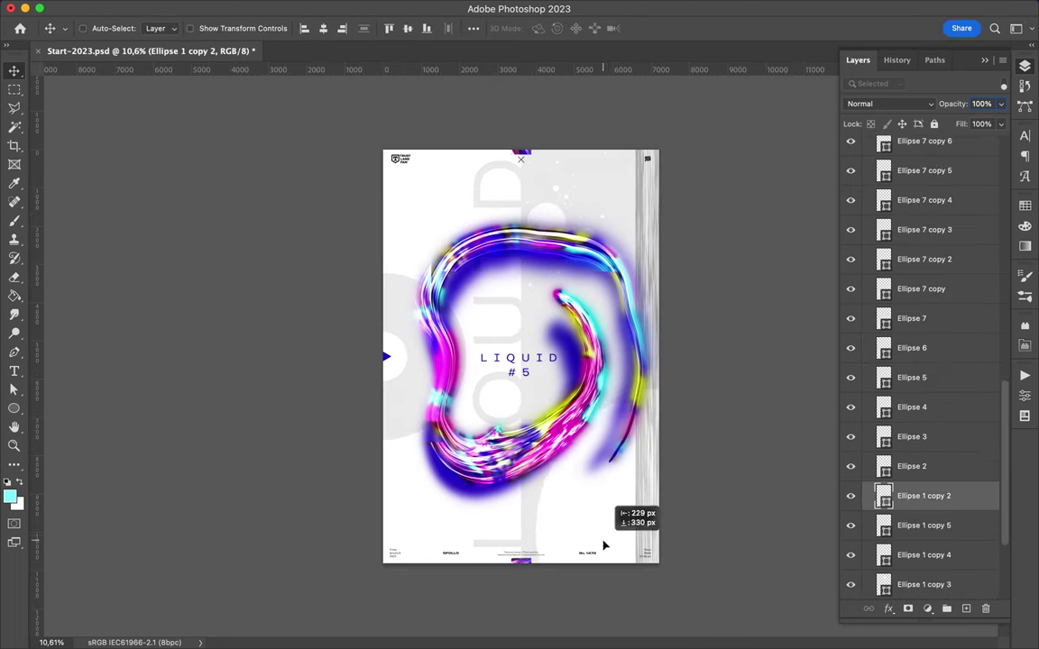
{"action": "left_click_drag", "start_coordinate": [499, 551], "coordinate": [490, 551]}
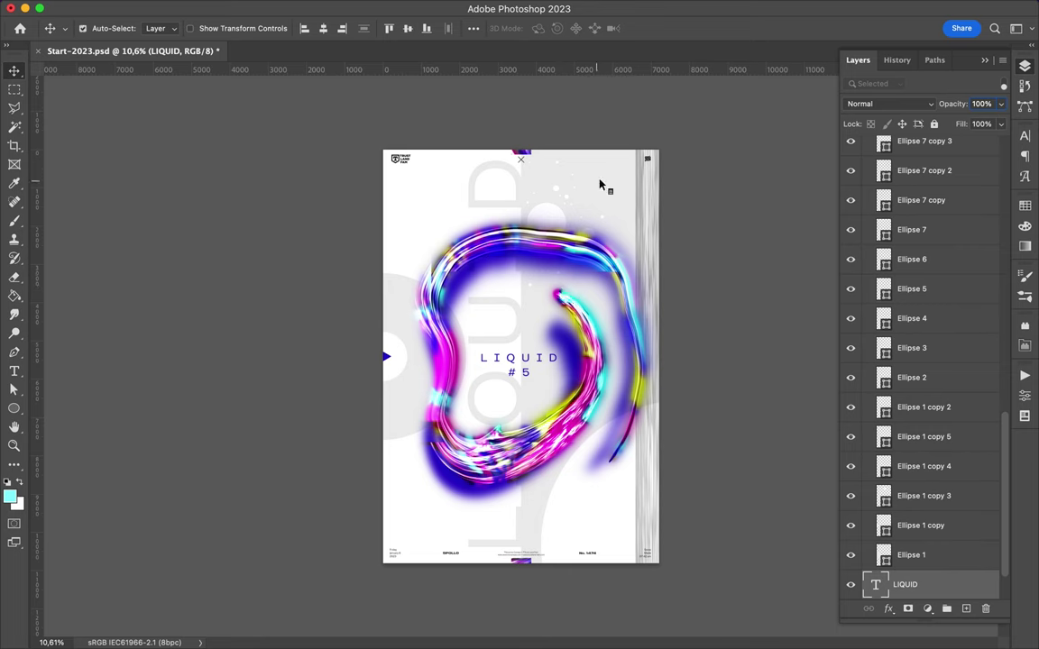
Step: Select another pale circle and nudge it into place beside the swirl
{"action": "left_click", "coordinate": [541, 255]}
{"action": "scroll", "coordinate": [475, 413], "scroll_direction": "up", "scroll_amount": 3}
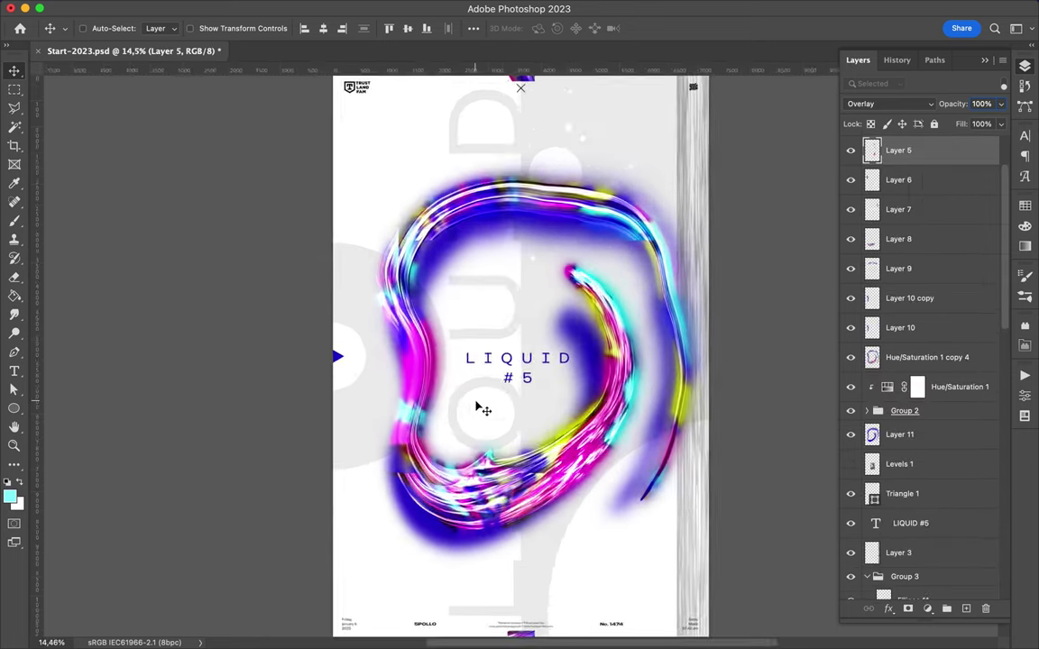
{"action": "scroll", "coordinate": [508, 368], "scroll_direction": "down", "scroll_amount": 2}
{"action": "left_click", "coordinate": [370, 357], "text": "ctrl"}
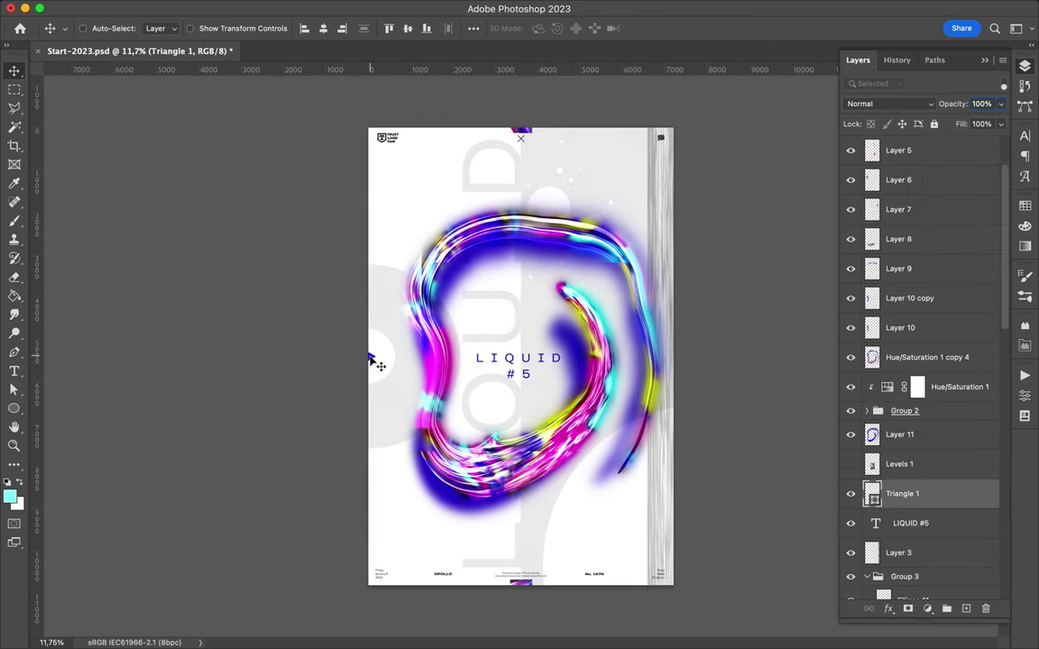
{"action": "left_click", "coordinate": [390, 429], "text": "ctrl"}
{"action": "mouse_move", "coordinate": [590, 541]}
{"action": "left_mouse_down"}
{"action": "mouse_move", "coordinate": [604, 586]}
{"action": "mouse_move", "coordinate": [621, 542]}
{"action": "left_mouse_up"}
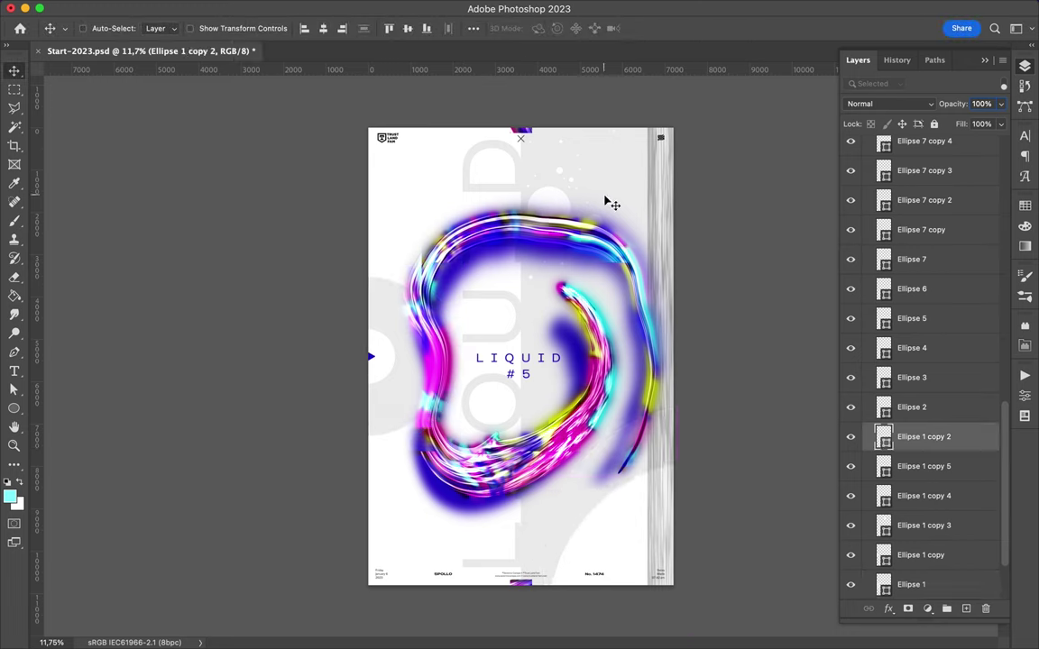
Step: Draw a pale triangle in the top-right corner and raise it in the layer order
{"action": "key", "text": "u"}
{"action": "left_click_drag", "start_coordinate": [581, 121], "coordinate": [676, 214]}
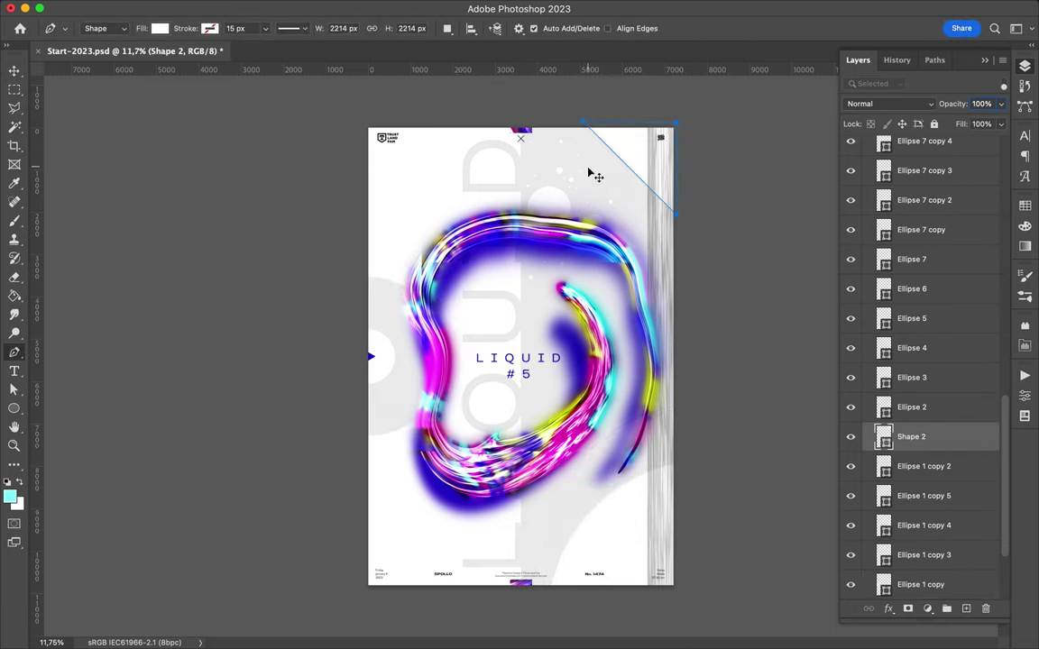
{"action": "key", "text": "v"}
{"action": "left_click_drag", "start_coordinate": [912, 70], "coordinate": [915, 369]}
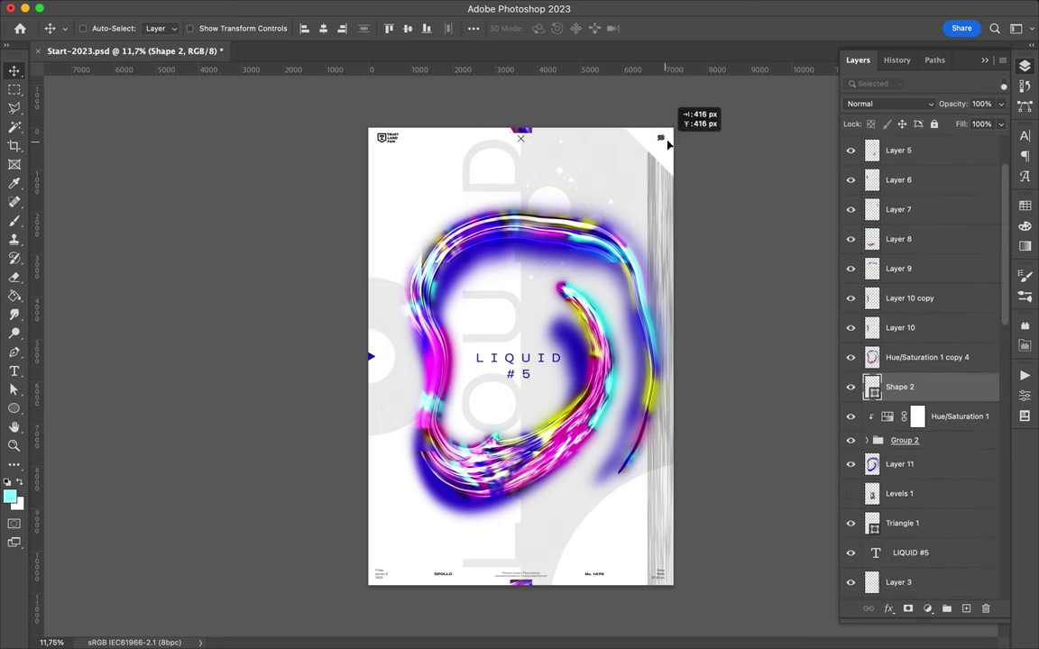
Step: Copy part of the right-edge stripes onto new layers as barcode strips and move one to the lower left
{"action": "key", "text": "m"}
{"action": "mouse_move", "coordinate": [651, 203]}
{"action": "left_mouse_down"}
{"action": "mouse_move", "coordinate": [668, 236]}
{"action": "mouse_move", "coordinate": [479, 328]}
{"action": "mouse_move", "coordinate": [583, 518]}
{"action": "left_mouse_up"}
{"action": "key", "text": "super+j"}
{"action": "key", "text": "v"}
{"action": "key", "text": "super+j"}
{"action": "key", "text": "m"}
{"action": "key", "text": "v"}
{"action": "key", "text": "super+j"}
{"action": "left_click_drag", "start_coordinate": [451, 510], "coordinate": [288, 530]}
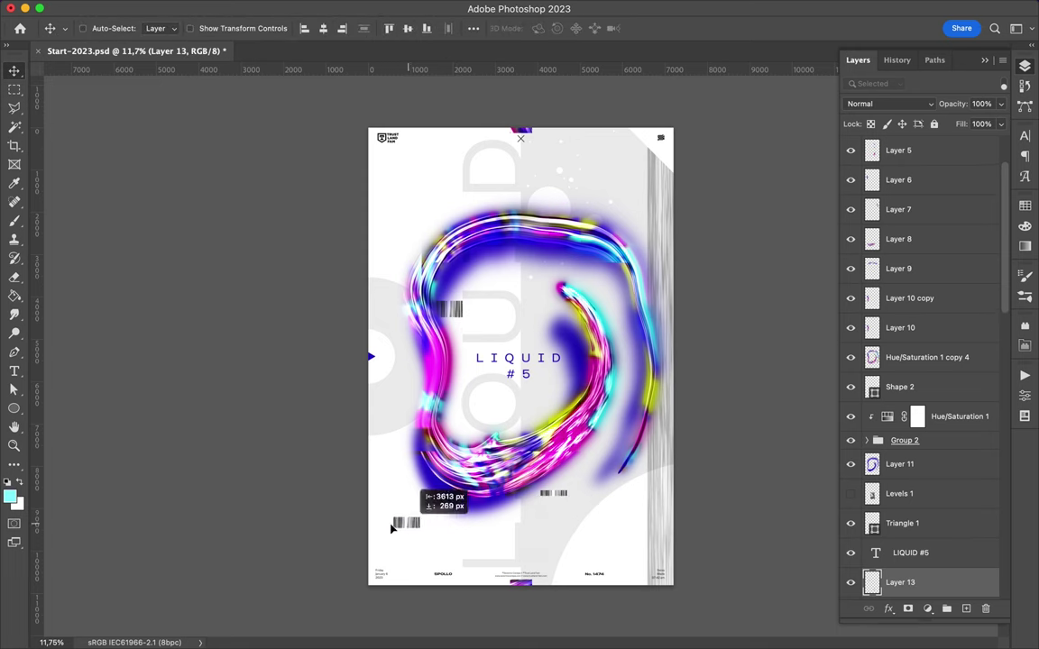
Step: Rotate the barcode a quarter turn at the lower left and place a copy on the left edge
{"action": "key", "text": "super+t"}
{"action": "mouse_move", "coordinate": [401, 505]}
{"action": "left_mouse_down"}
{"action": "mouse_move", "coordinate": [385, 521]}
{"action": "mouse_move", "coordinate": [371, 509]}
{"action": "left_mouse_up"}
{"action": "key", "text": "Return"}
{"action": "key", "text": "super+j"}
{"action": "key", "text": "super+t"}
{"action": "key", "text": "Return"}
{"action": "mouse_move", "coordinate": [370, 469]}
{"action": "left_mouse_down"}
{"action": "mouse_move", "coordinate": [434, 532]}
{"action": "mouse_move", "coordinate": [453, 333]}
{"action": "mouse_move", "coordinate": [456, 519]}
{"action": "left_mouse_up"}
{"action": "key", "text": "super+t"}
{"action": "key", "text": "Return"}
Step: Add another barcode copy and shift it slightly left
{"action": "key", "text": "super+j"}
{"action": "key", "text": "super+t"}
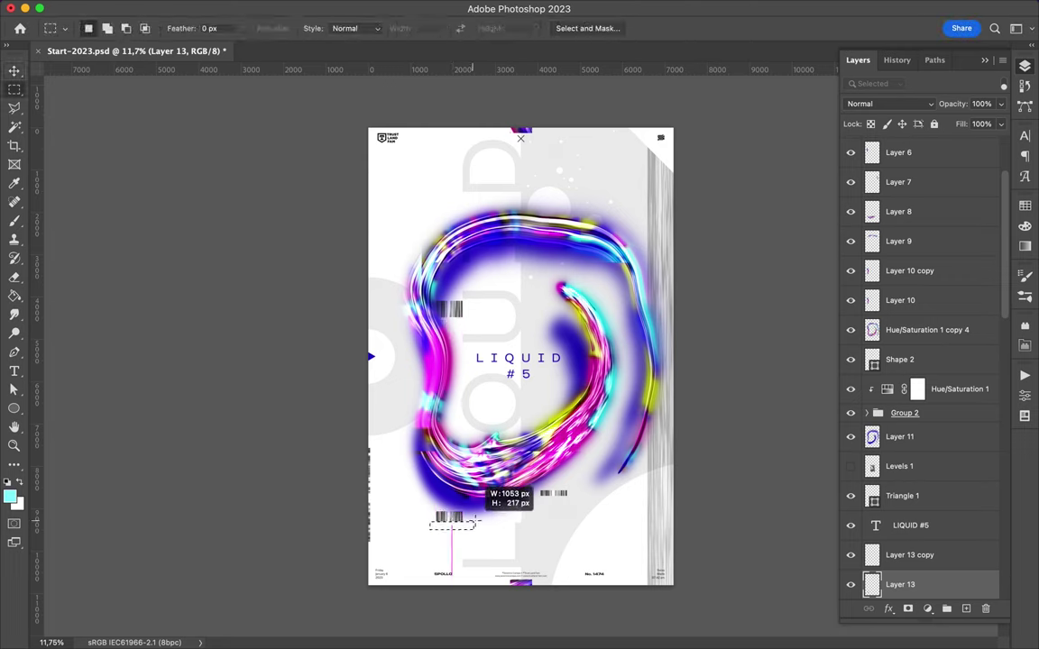
{"action": "key", "text": "Return"}
{"action": "left_click_drag", "start_coordinate": [453, 523], "coordinate": [440, 529]}
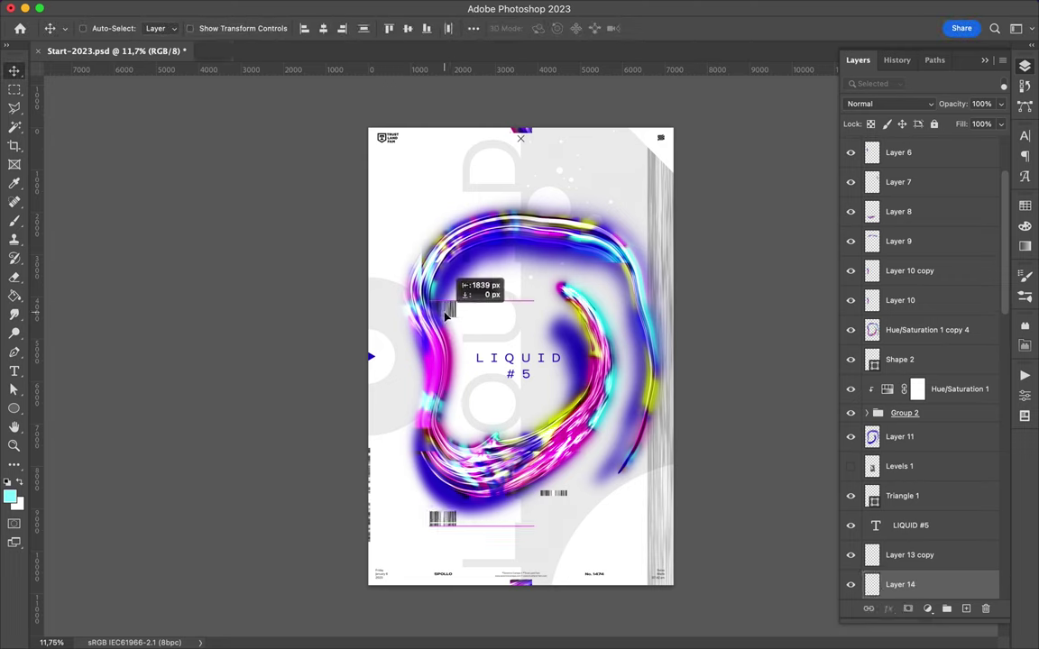
Step: Duplicate the first barcode strip and stretch the copy taller near the top
{"action": "left_click", "coordinate": [900, 585]}
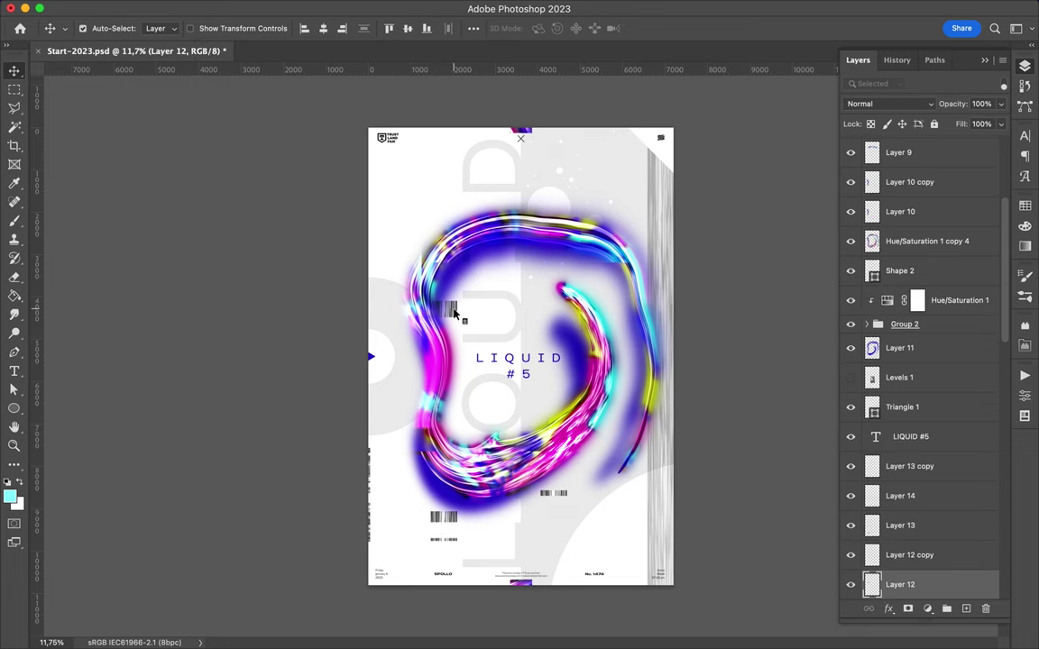
{"action": "key", "text": "super+j"}
{"action": "key", "text": "super+t"}
{"action": "left_click_drag", "start_coordinate": [431, 93], "coordinate": [451, 232]}
{"action": "key", "text": "Return"}
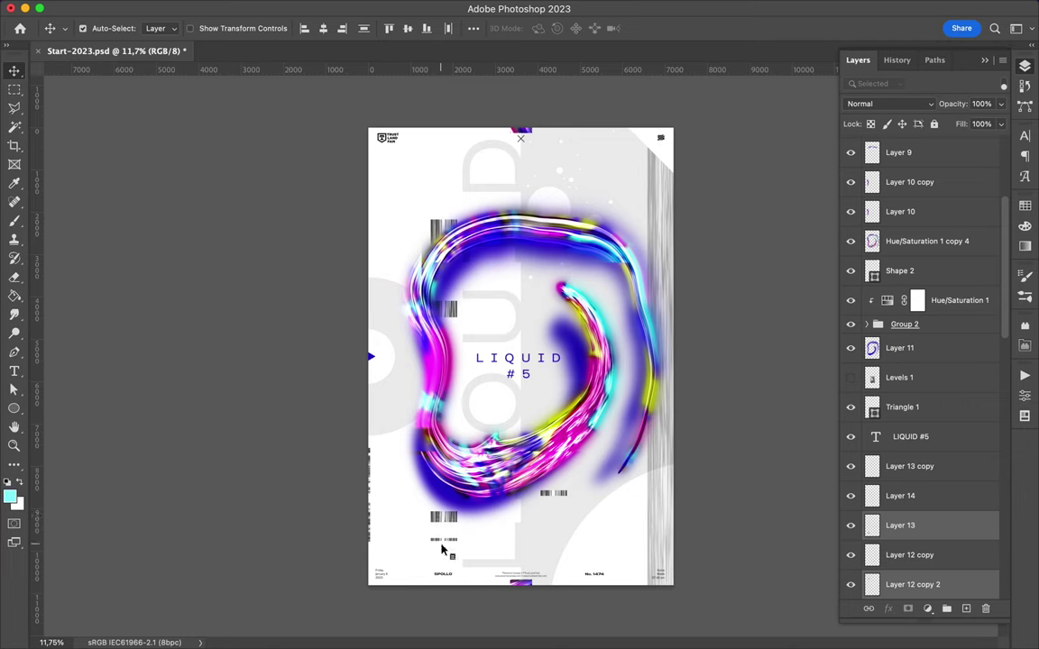
Step: Set the barcodes to Luminosity with lower fill and move a small barcode beside the swirl
{"action": "left_click", "coordinate": [888, 104]}
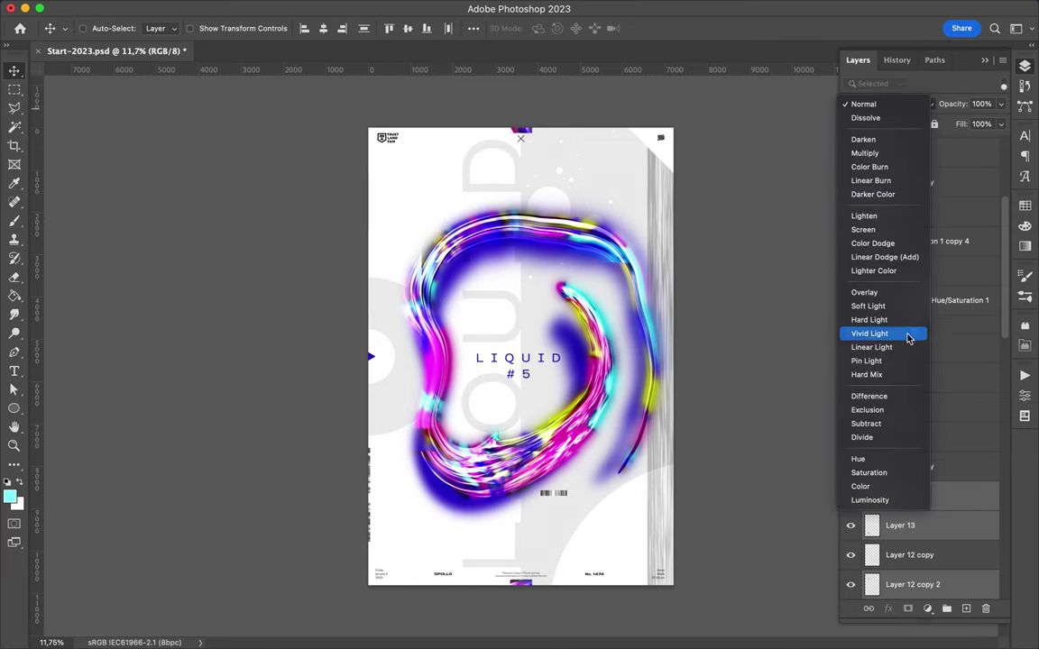
{"action": "left_click", "coordinate": [908, 502]}
{"action": "left_click_drag", "start_coordinate": [1000, 123], "coordinate": [984, 144]}
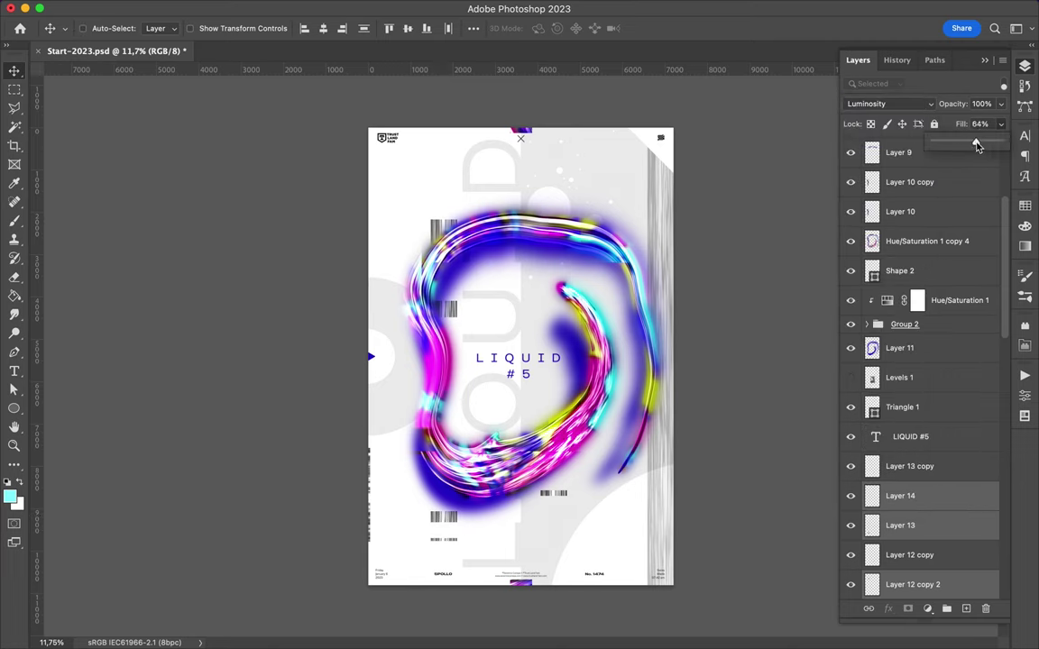
{"action": "mouse_move", "coordinate": [547, 500]}
{"action": "left_mouse_down"}
{"action": "mouse_move", "coordinate": [437, 225]}
{"action": "mouse_move", "coordinate": [439, 132]}
{"action": "mouse_move", "coordinate": [457, 588]}
{"action": "left_mouse_up"}
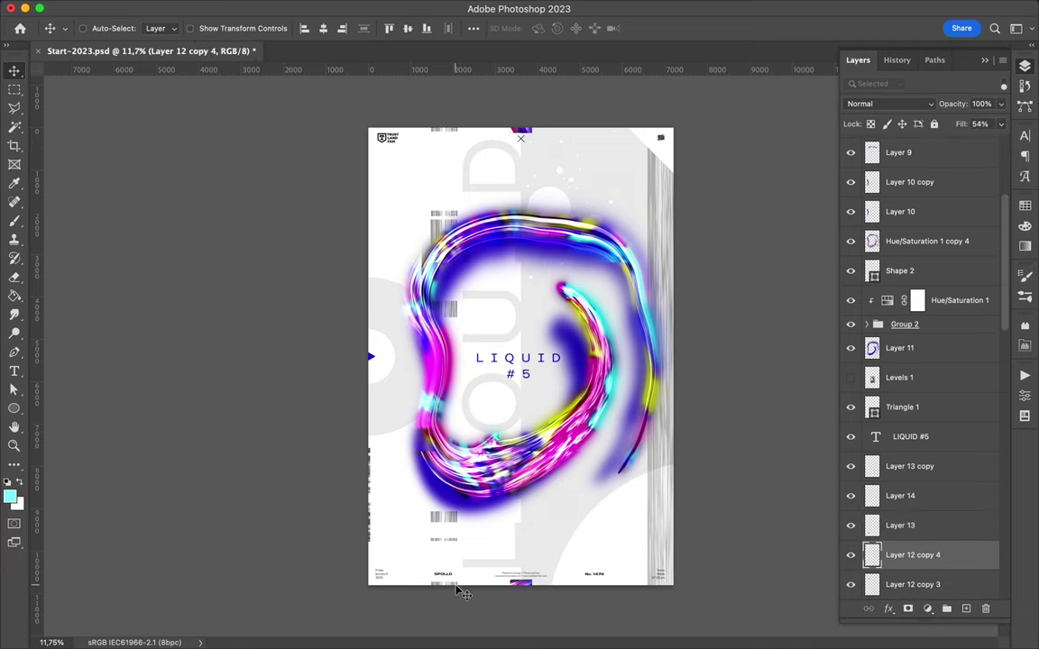
{"action": "left_click", "coordinate": [370, 358], "text": "super"}
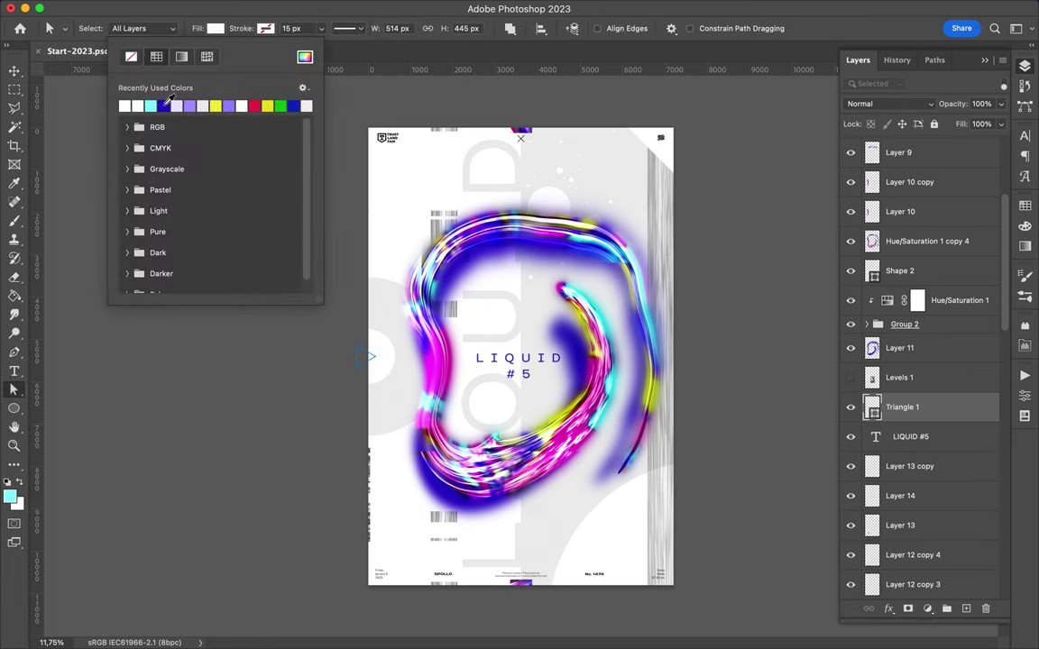
Step: Check the LIQUID #5 title settings, then reblend the grey block and move it left
{"action": "left_click", "coordinate": [519, 360], "text": "super"}
{"action": "left_click", "coordinate": [1024, 136]}
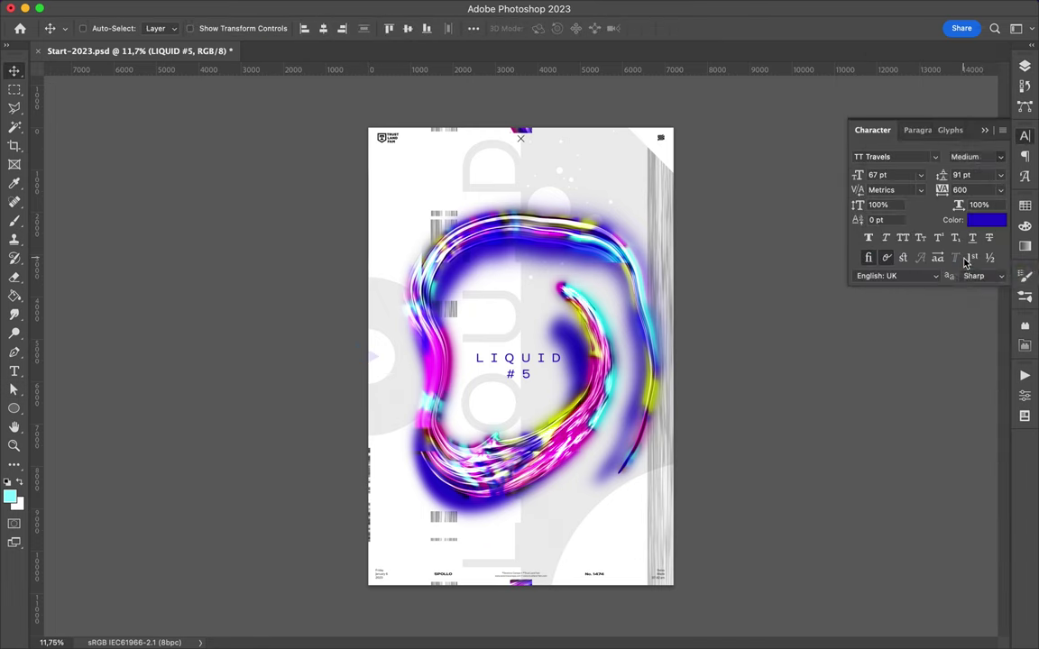
{"action": "scroll", "coordinate": [533, 403], "scroll_direction": "up", "scroll_amount": 3}
{"action": "scroll", "coordinate": [532, 403], "scroll_direction": "down", "scroll_amount": 3}
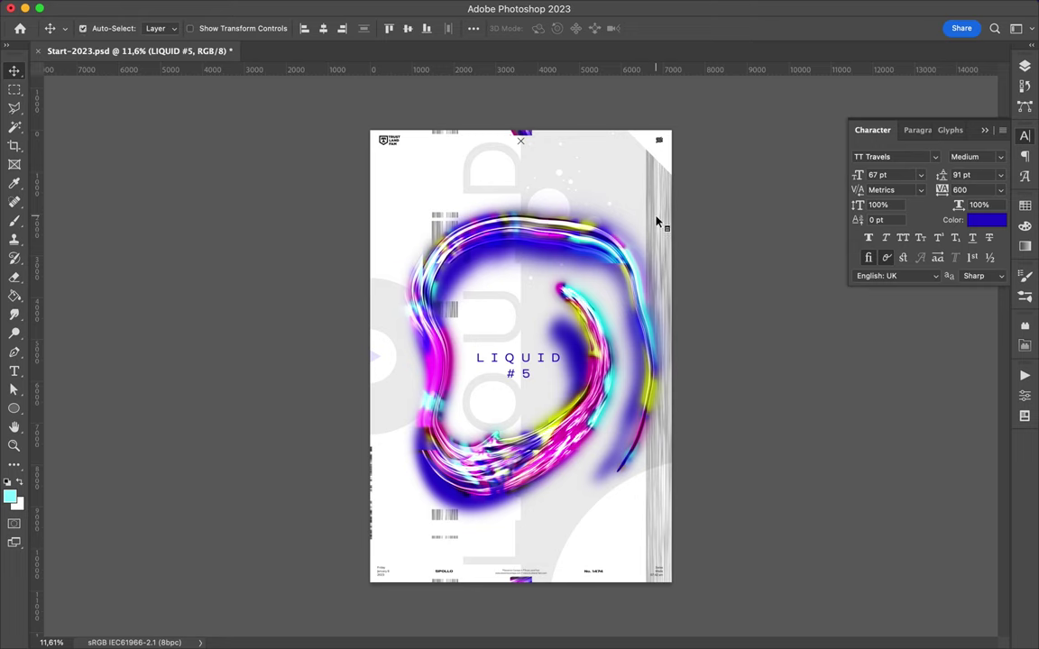
{"action": "left_click", "coordinate": [642, 263], "text": "super"}
{"action": "key", "text": "l"}
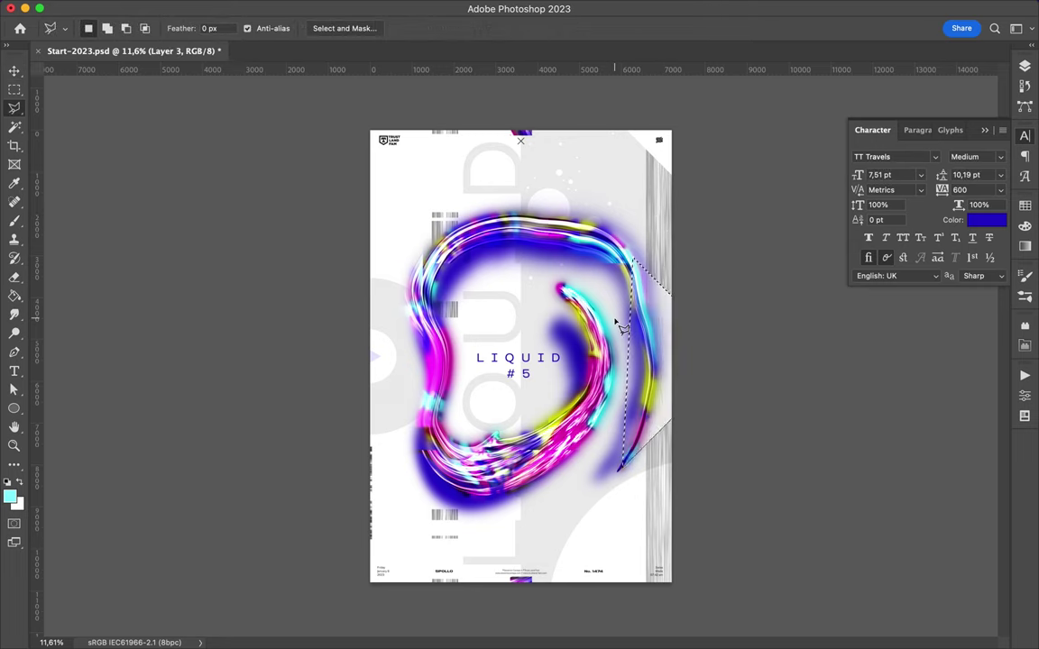
{"action": "left_click", "coordinate": [887, 104]}
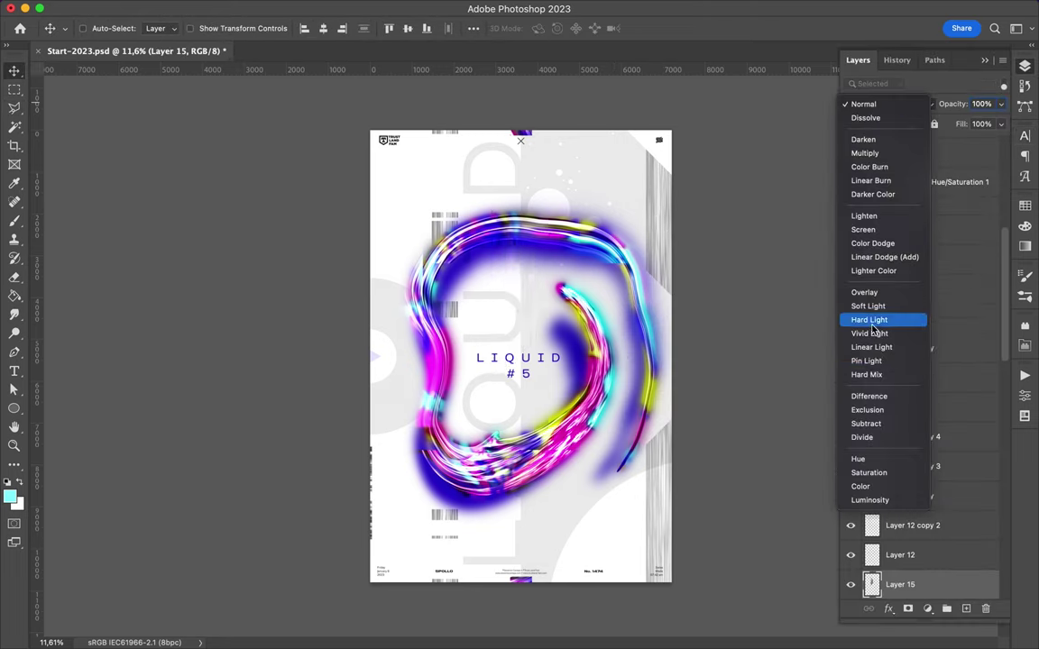
{"action": "left_click", "coordinate": [881, 178]}
{"action": "left_click_drag", "start_coordinate": [478, 306], "coordinate": [367, 333]}
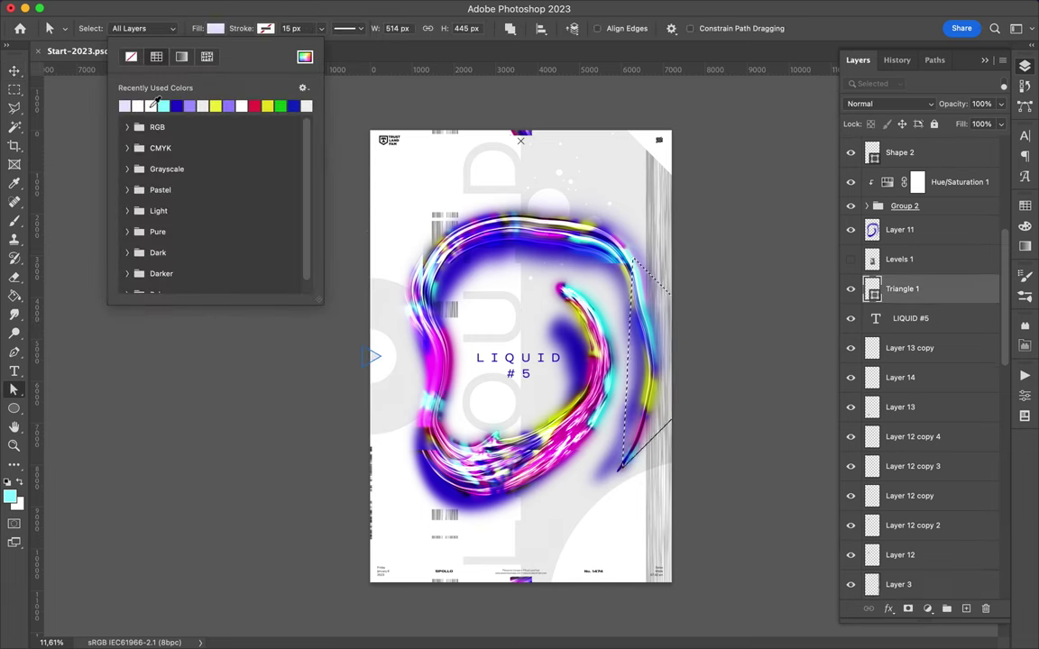
Step: Recolour the left-edge triangle, set the grey stripes to Linear Burn at low fill, and save
{"action": "left_click", "coordinate": [305, 58]}
{"action": "left_click", "coordinate": [410, 352]}
{"action": "key", "text": "Return"}
{"action": "key", "text": "m"}
{"action": "key", "text": "v"}
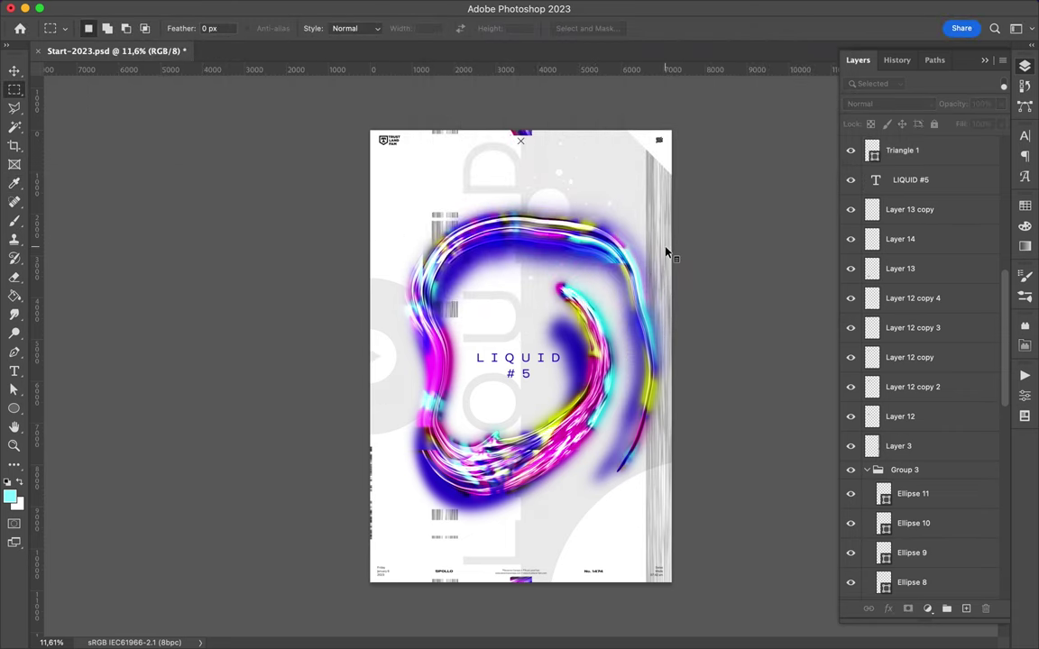
{"action": "left_click", "coordinate": [665, 286]}
{"action": "left_click_drag", "start_coordinate": [1000, 123], "coordinate": [941, 144]}
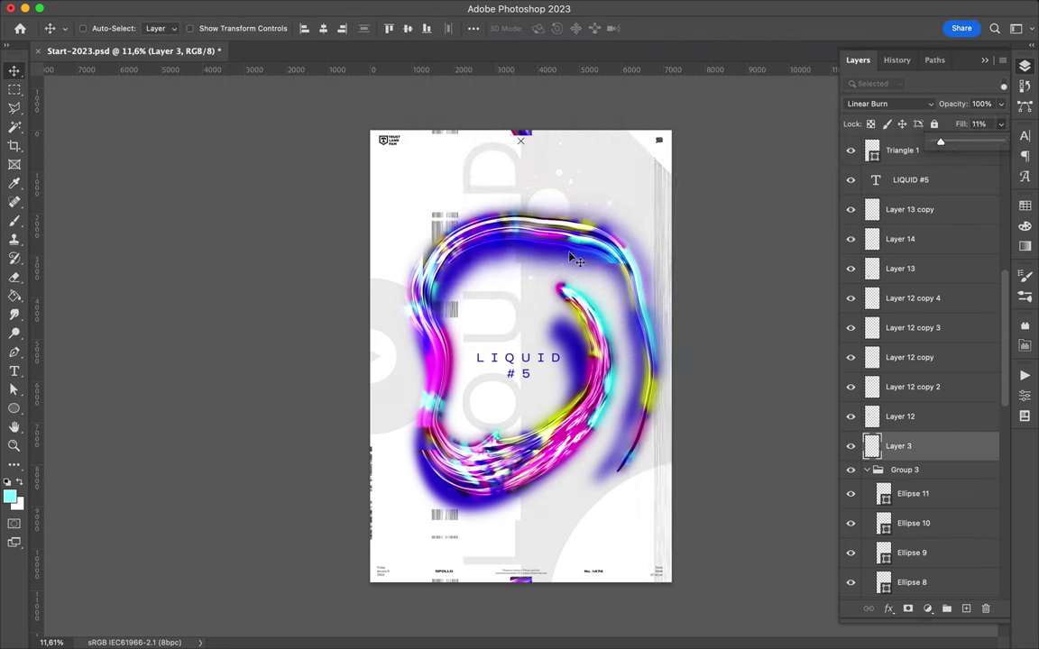
{"action": "key", "text": "ctrl+s"}
Step: Group the barcode layers into Group 4 and set the group to Difference blending
{"action": "left_click_drag", "start_coordinate": [447, 146], "coordinate": [448, 586]}
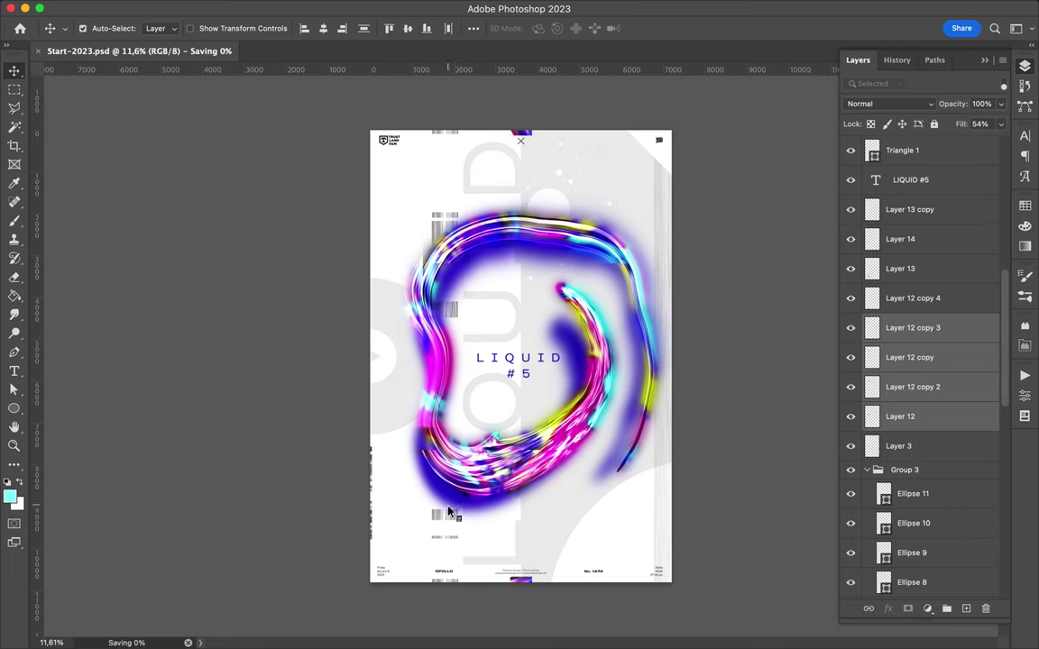
{"action": "left_click", "coordinate": [946, 609]}
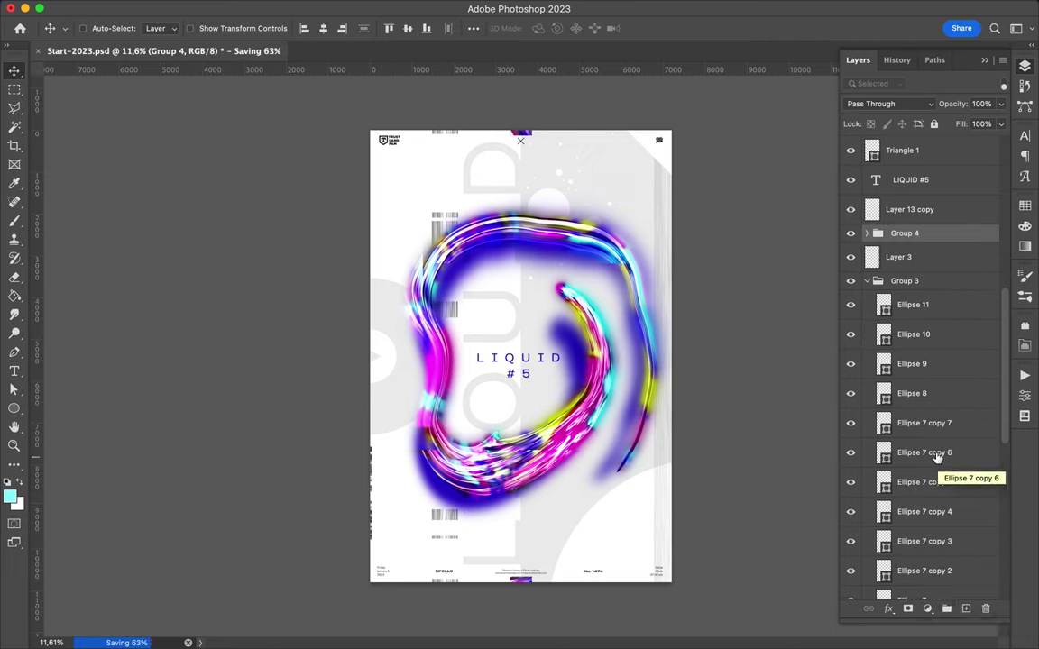
{"action": "left_click", "coordinate": [866, 233]}
{"action": "left_click", "coordinate": [928, 104]}
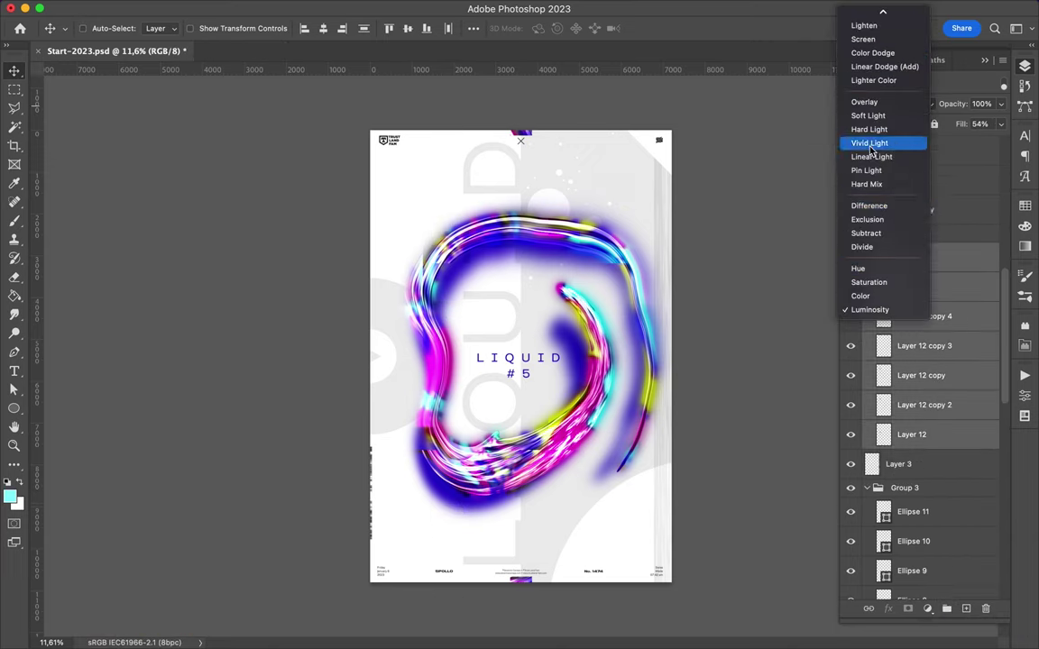
{"action": "left_click", "coordinate": [869, 205]}
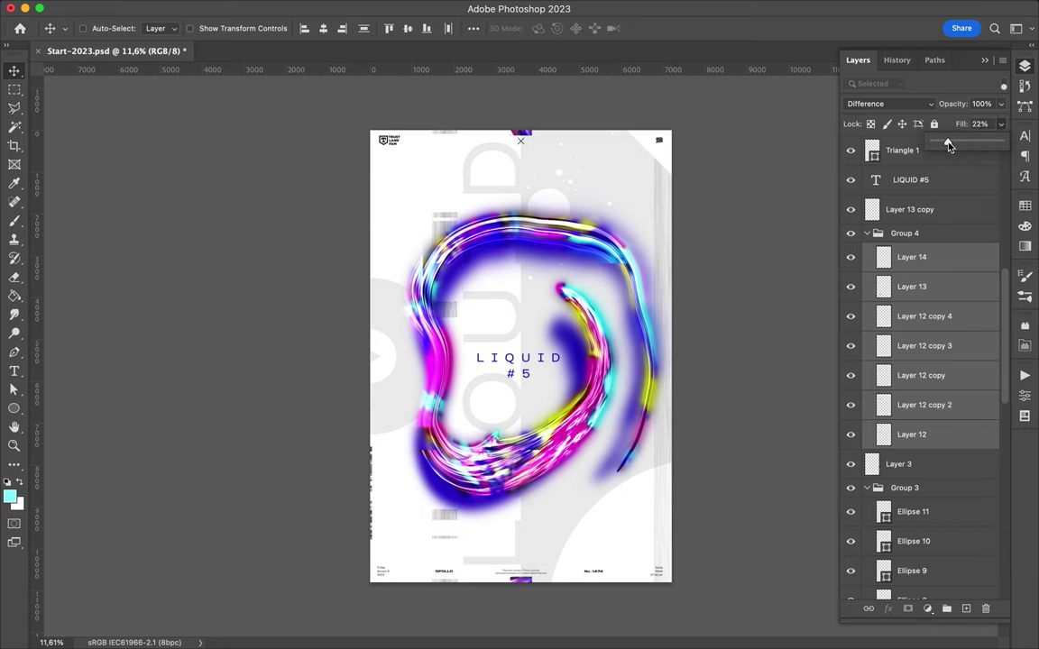